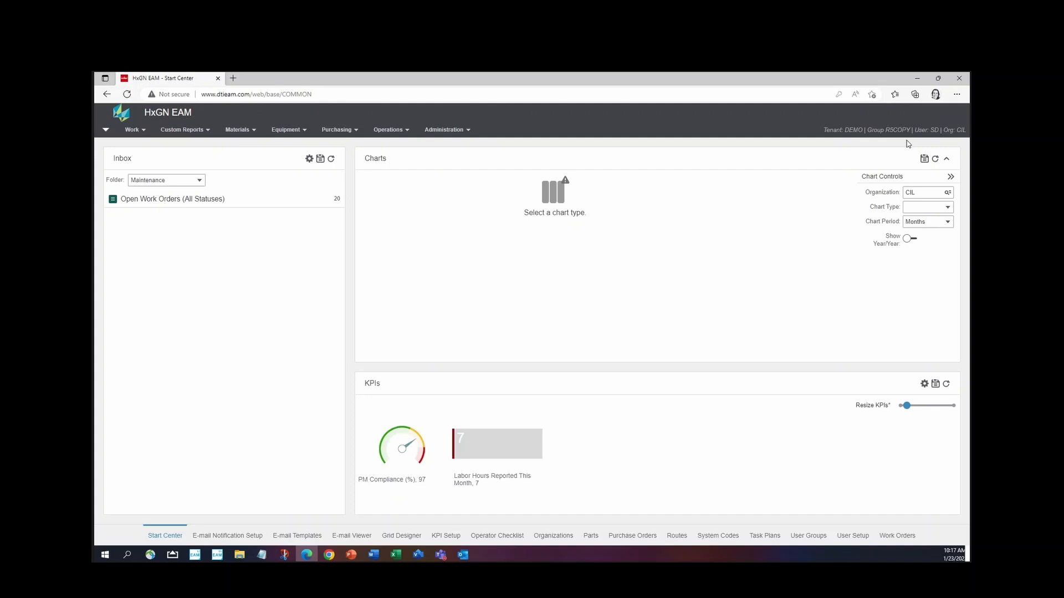
Open the Work Orders list and create a copy of its All Open Work Orders dataspy
click(133, 131)
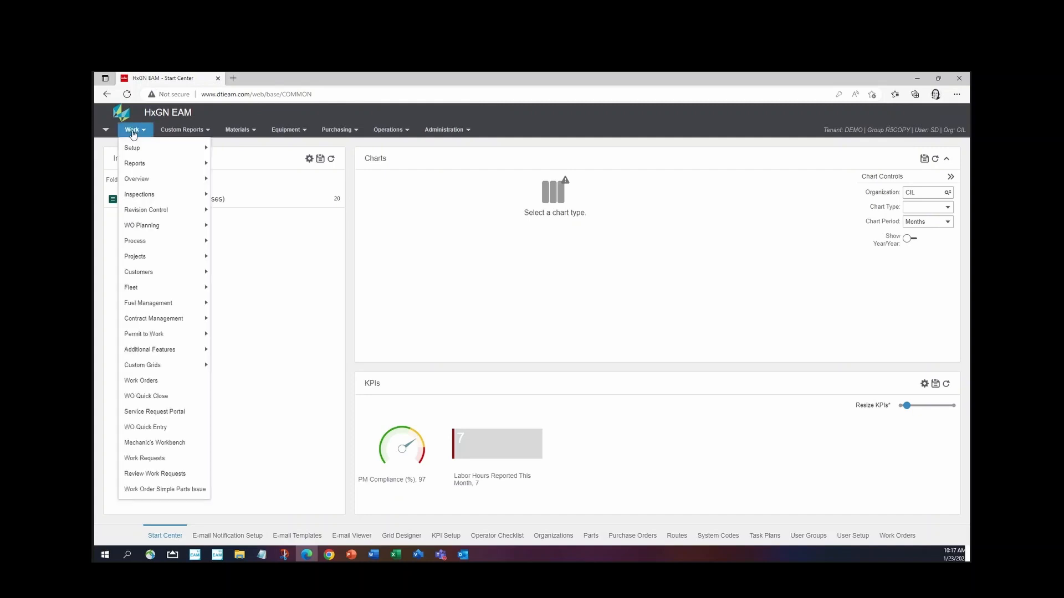
click(153, 384)
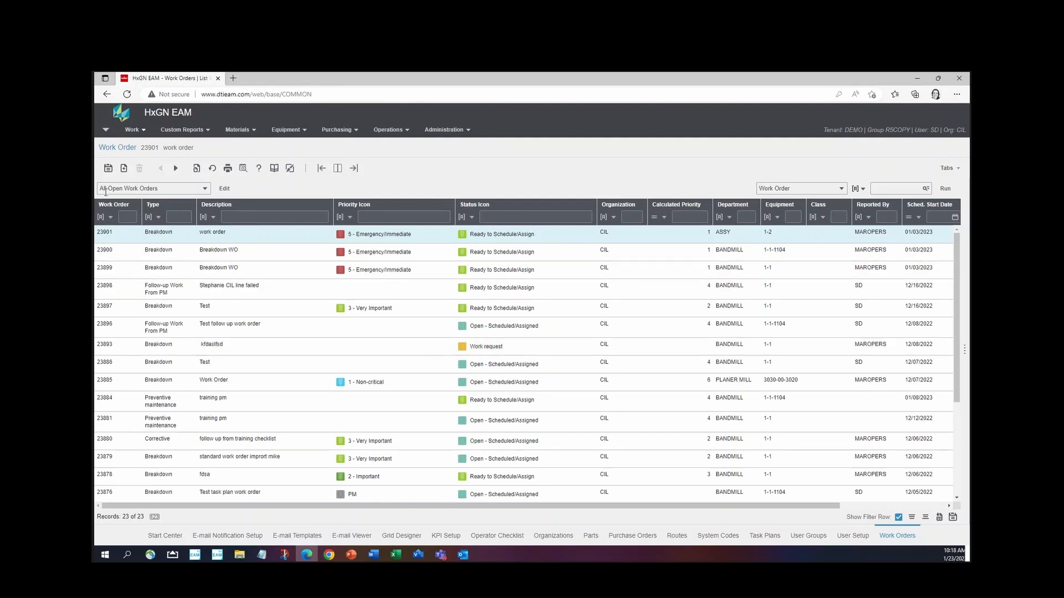
click(229, 191)
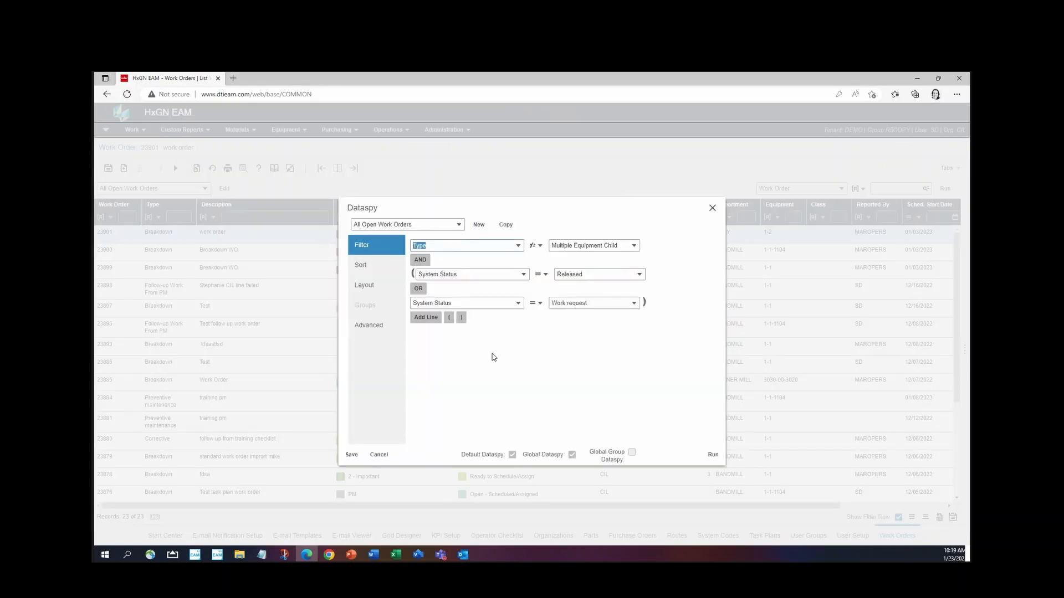
click(506, 225)
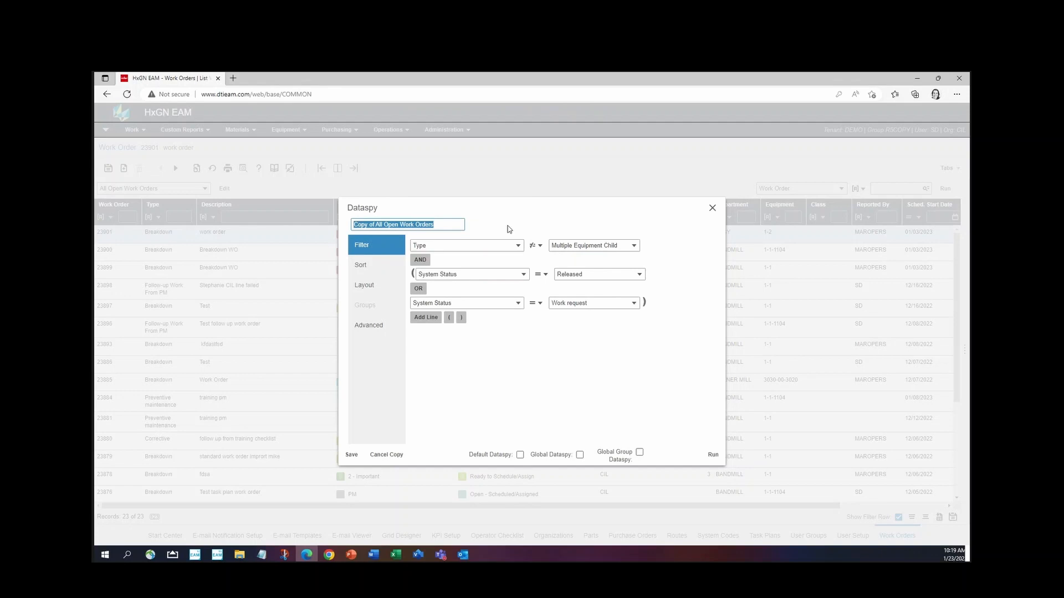
Rename the copied dataspy as Breakdown Work Orders
key(Home)
key(Delete)
key(Delete)
key(Delete)
key(Delete)
key(Delete)
key(Delete)
key(Delete)
key(Delete)
key(Delete)
key(Delete)
key(Delete)
key(Delete)
key(Delete)
key(Delete)
key(Delete)
key(Delete)
key(Delete)
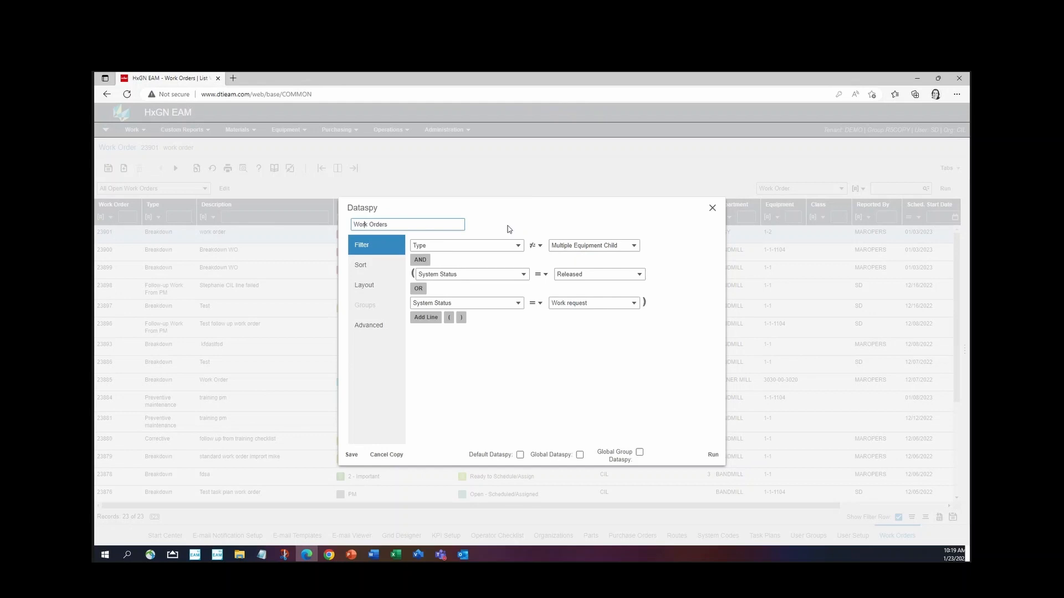
text(Breakdown)
Reset both System Status filter lines to No Filter
click(516, 276)
scroll(504, 311, up, 5)
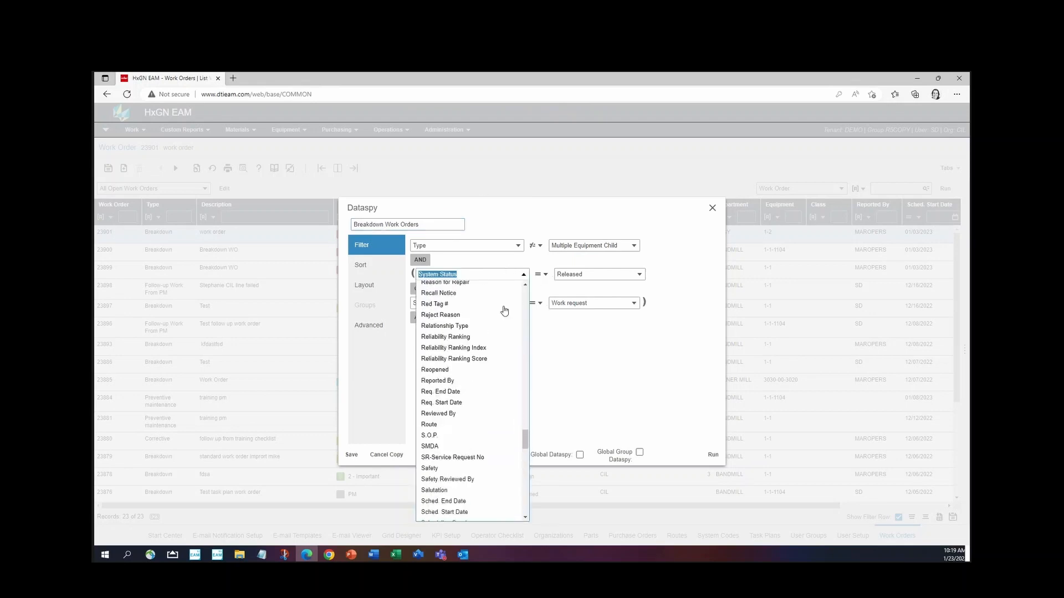
scroll(503, 309, up, 15)
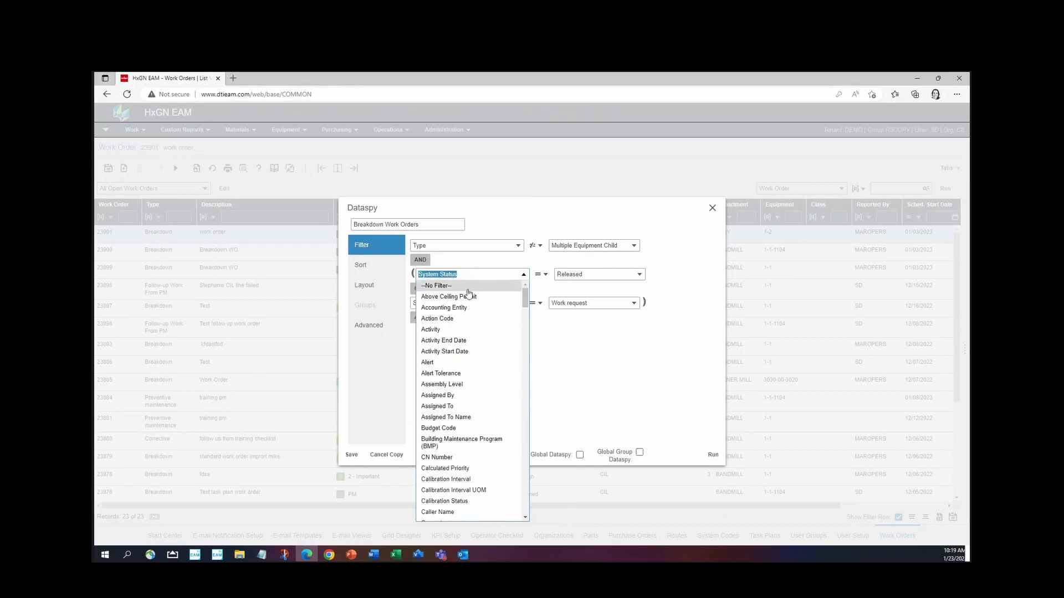
click(469, 286)
click(518, 304)
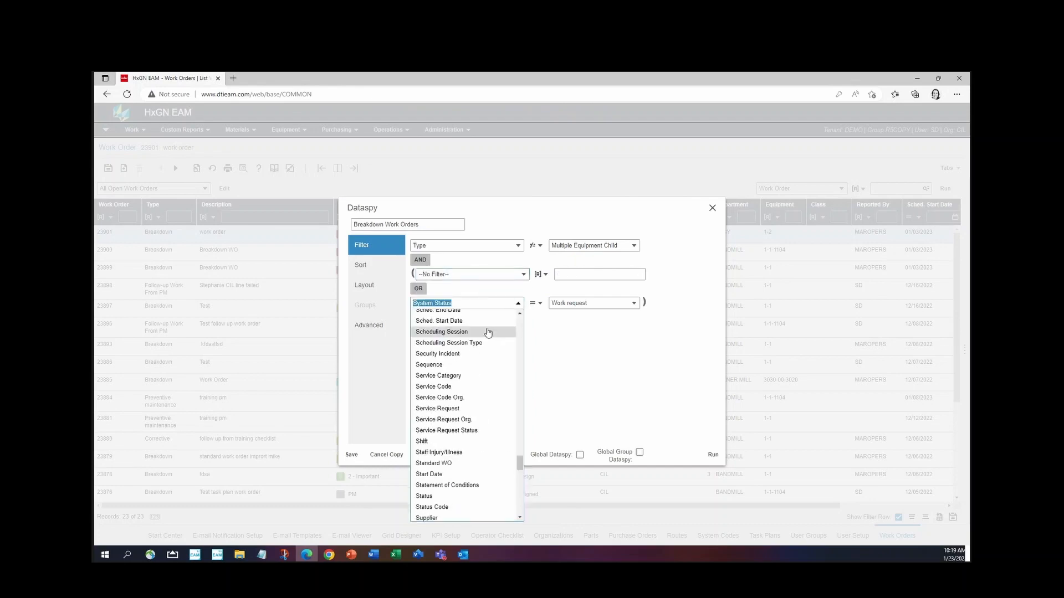
scroll(488, 332, up, 15)
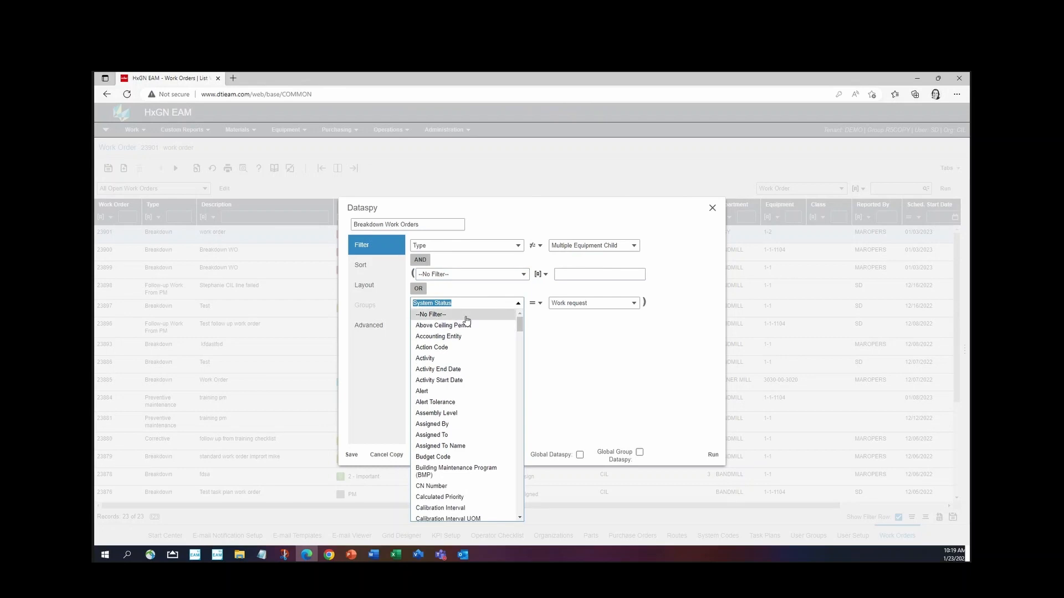
click(467, 315)
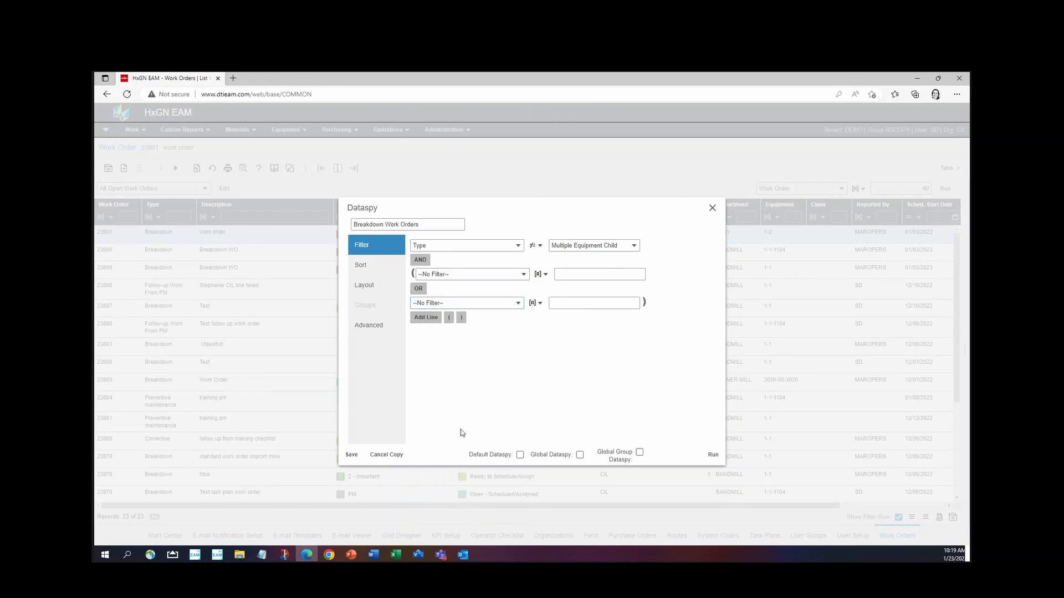
Remove the parentheses grouping the second and third filter lines
click(463, 321)
click(419, 274)
click(448, 319)
Set the second filter line to Type Equals Breakdown
click(518, 275)
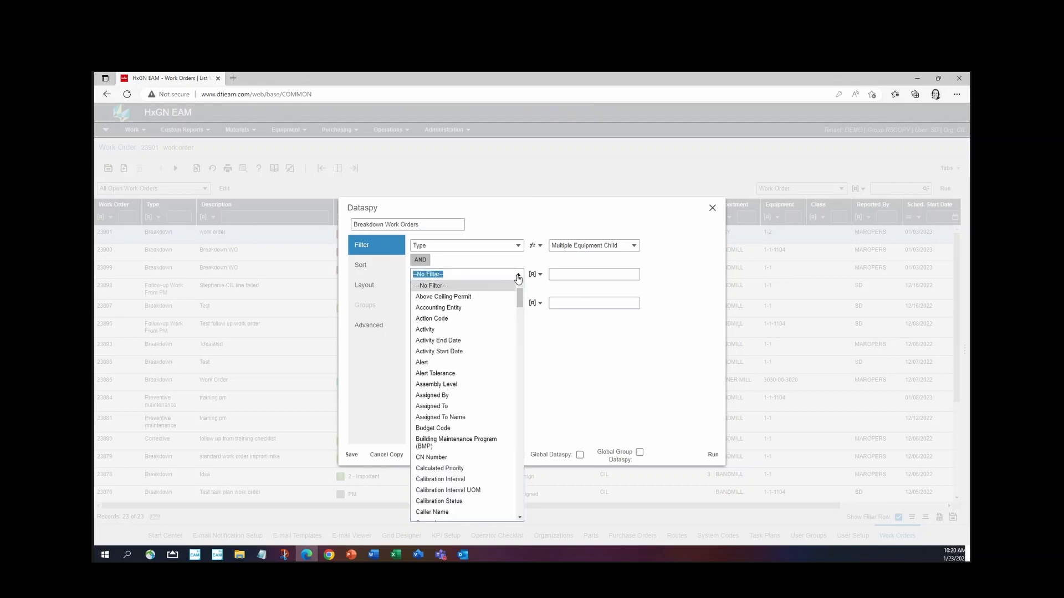
drag(519, 298, 513, 349)
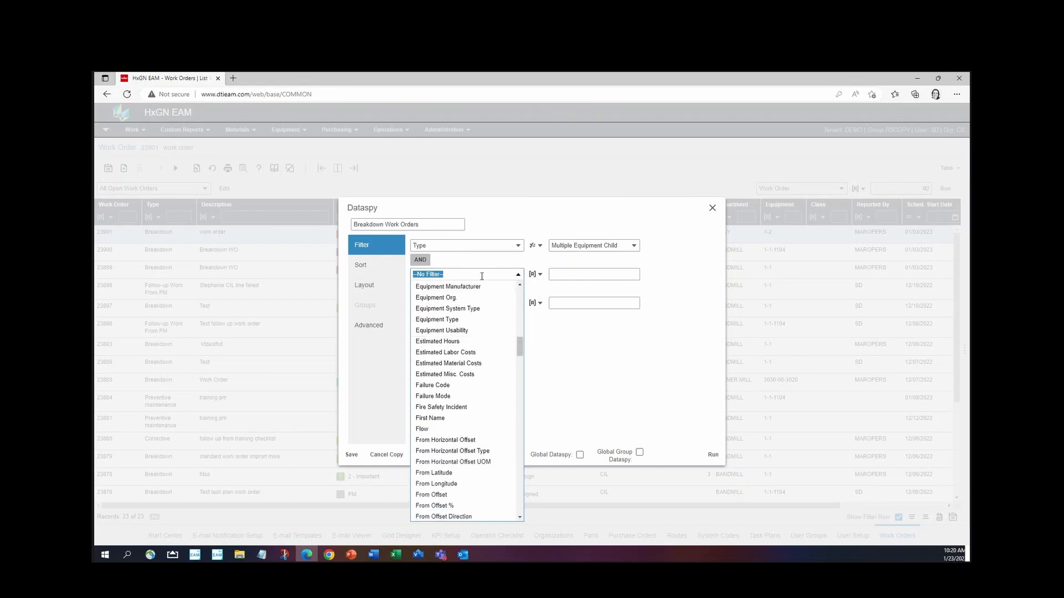
text(Type)
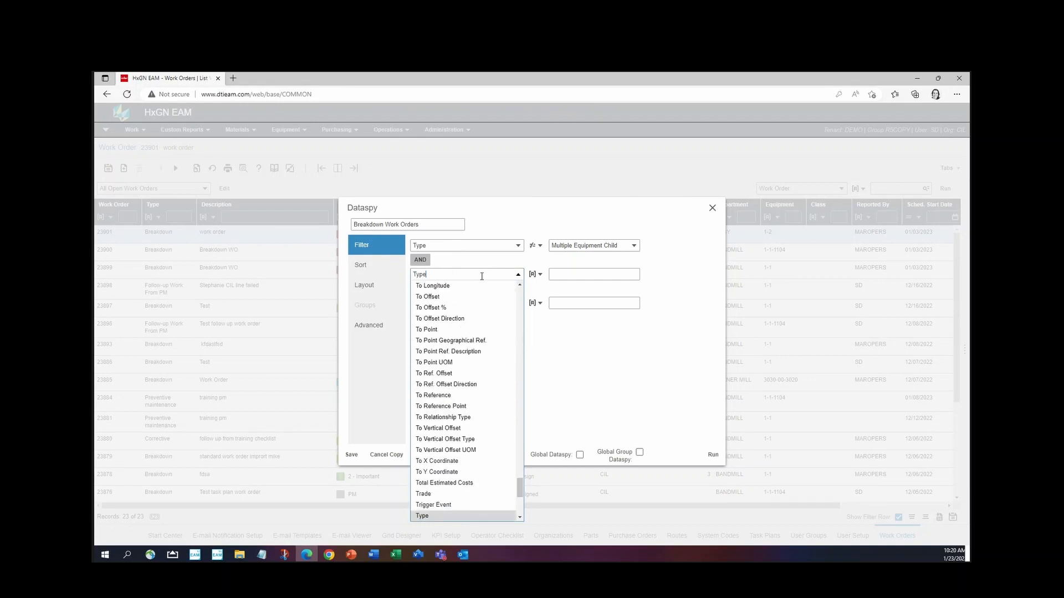
click(487, 516)
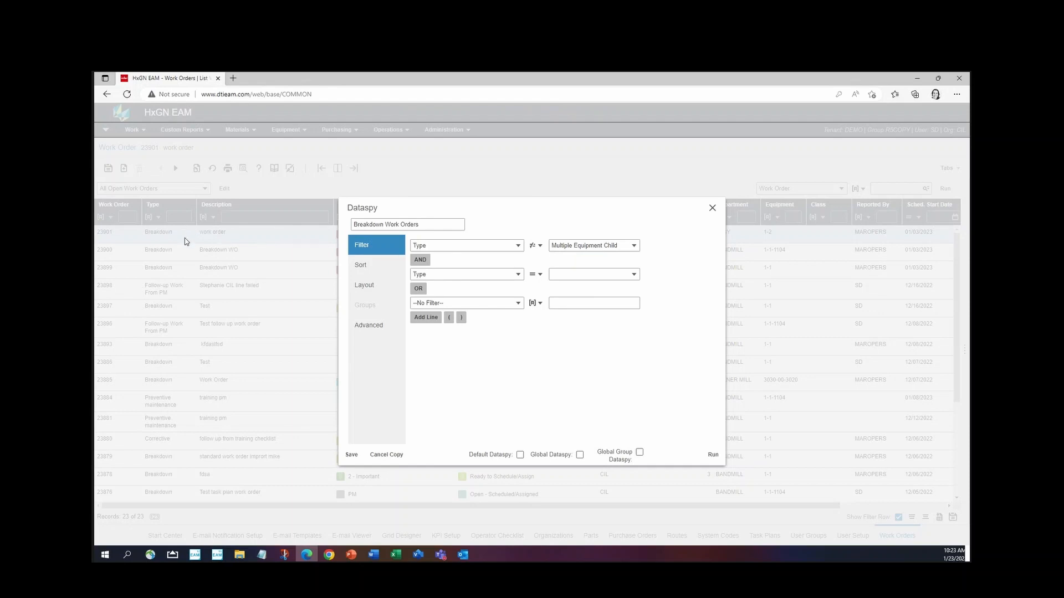
click(541, 275)
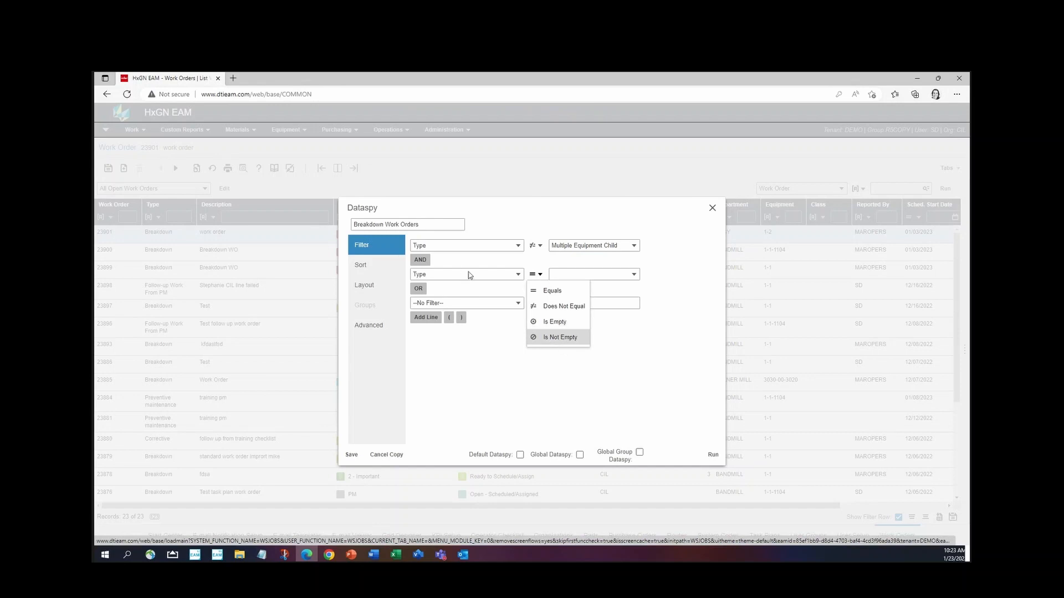
click(576, 294)
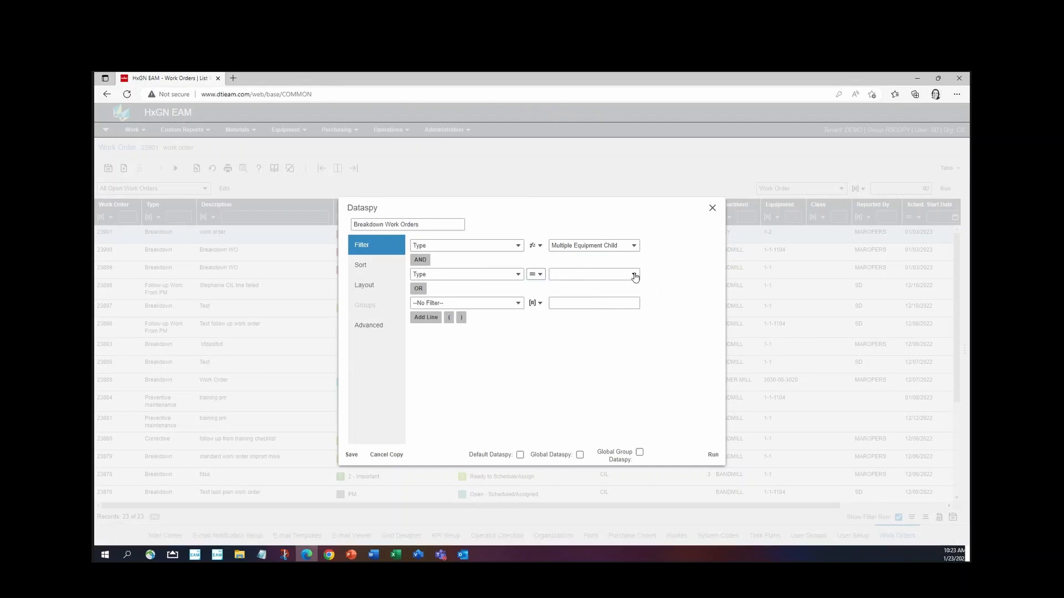
click(635, 275)
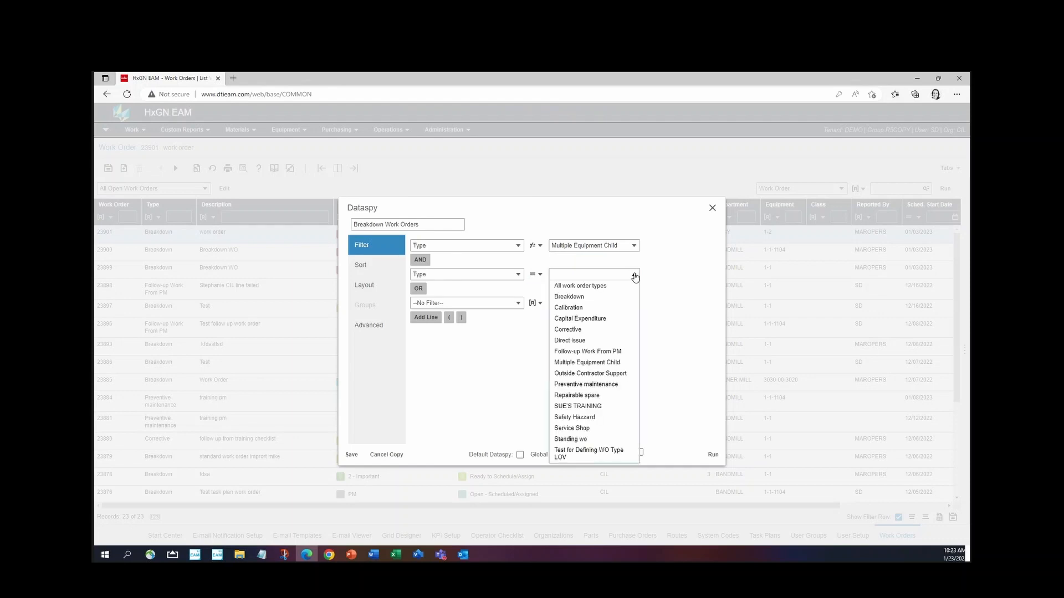
click(599, 298)
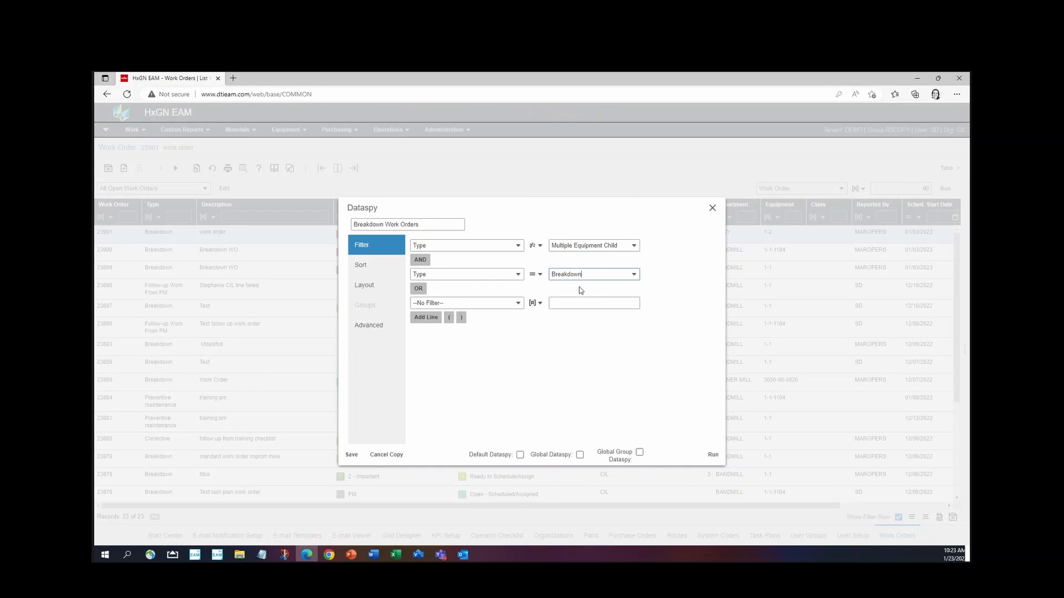
Join the third filter line with AND and set its field to Status
click(418, 289)
click(518, 303)
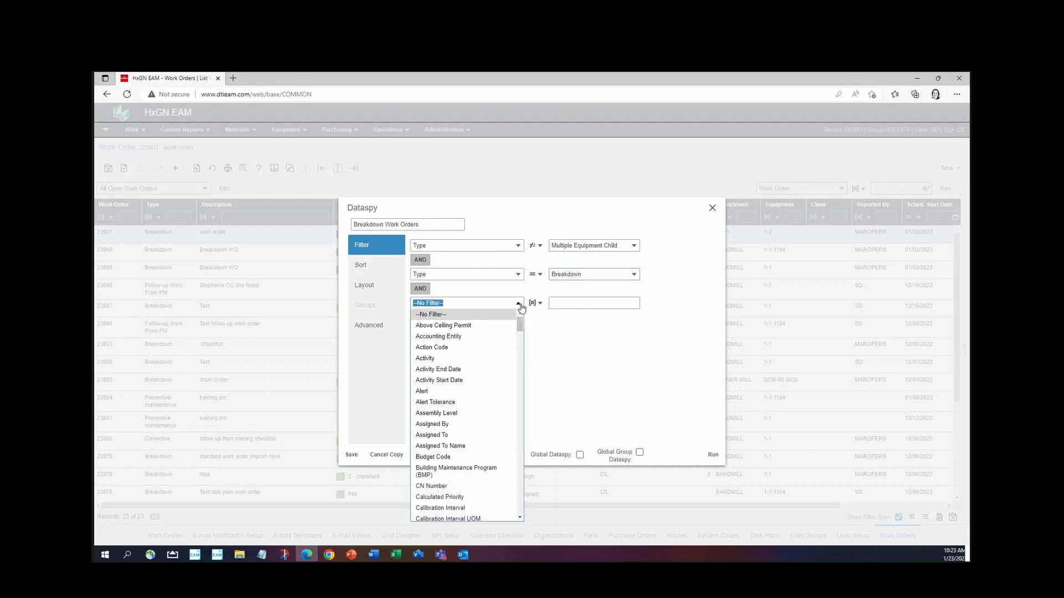
text(S)
text(tat)
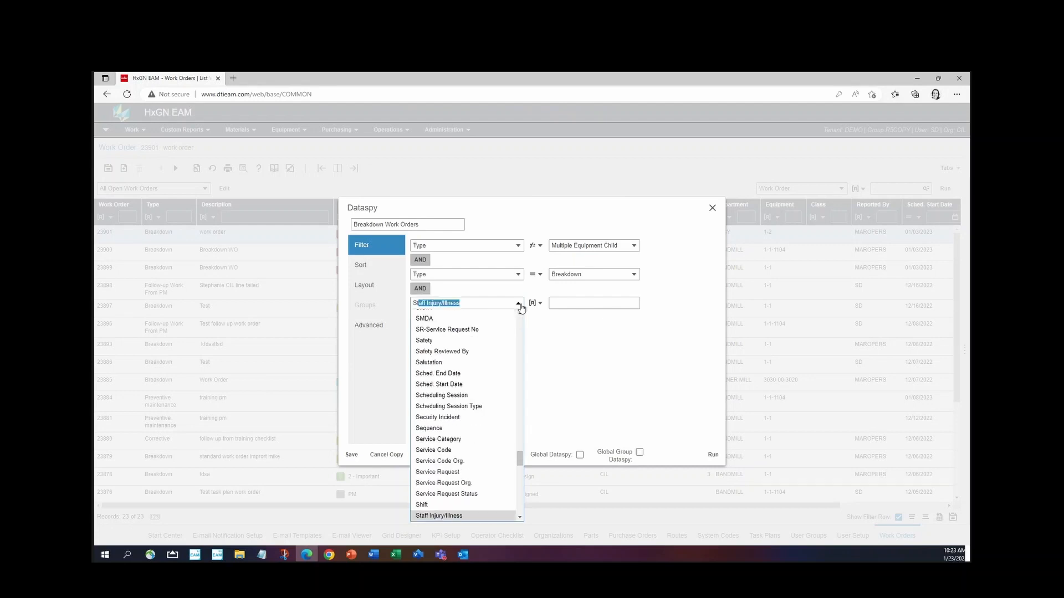
text(us)
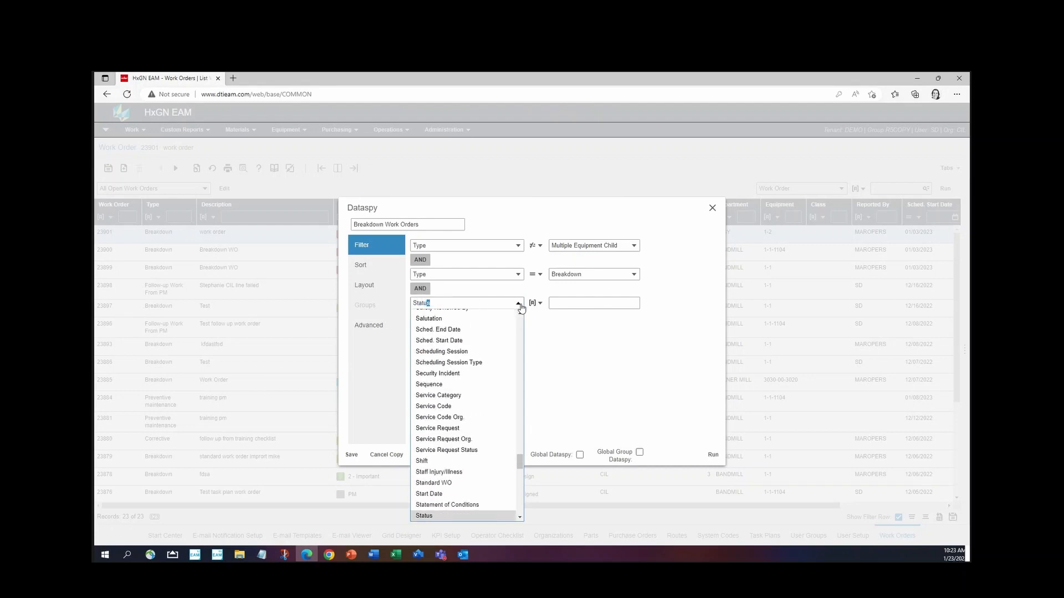
click(459, 518)
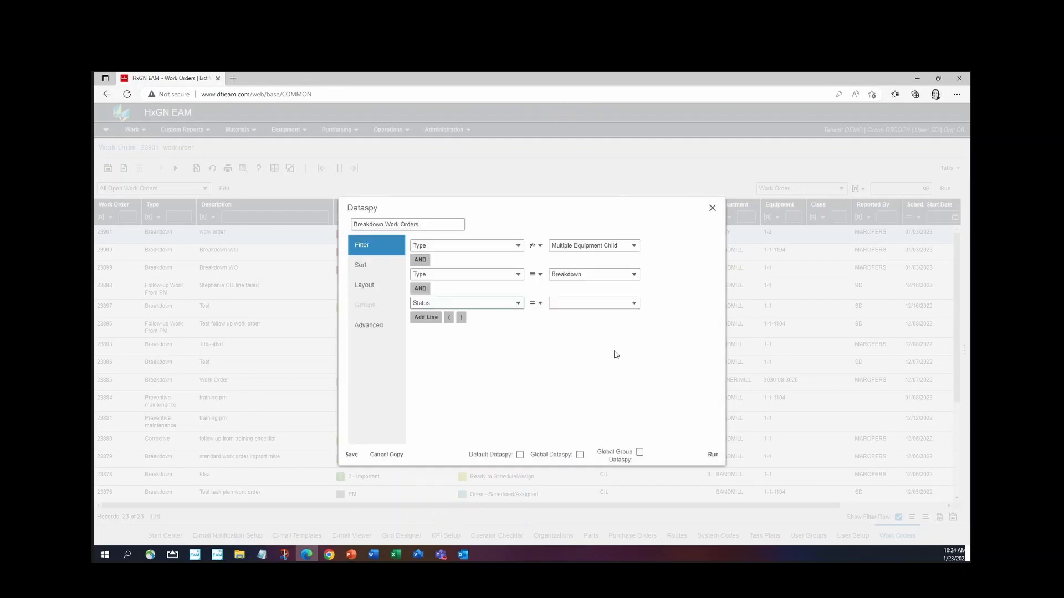
Complete the Status filter line with the operator Does Not Equal and the value Closed
click(634, 304)
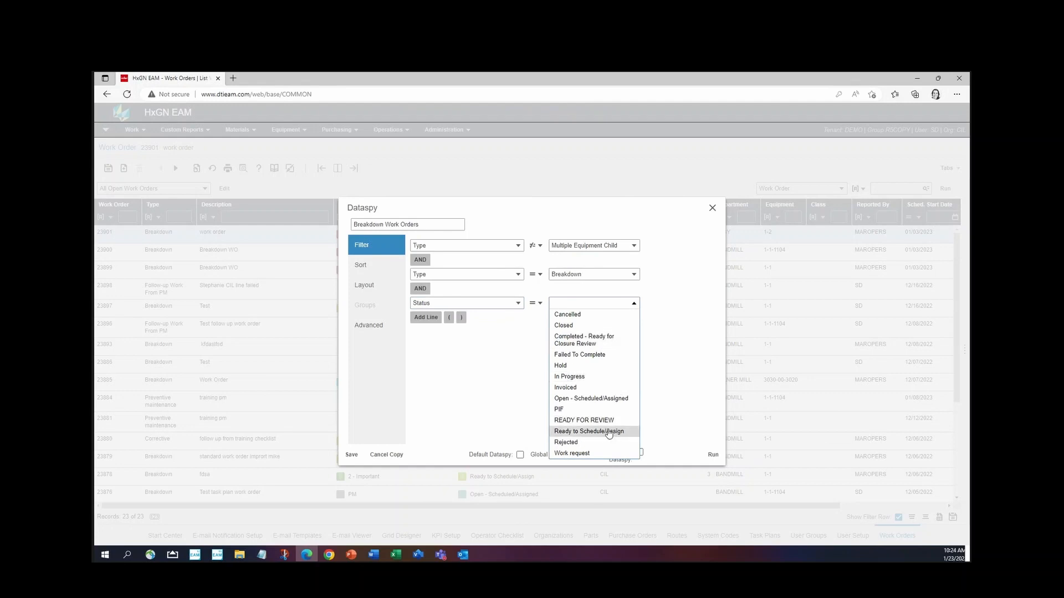
click(536, 305)
click(537, 305)
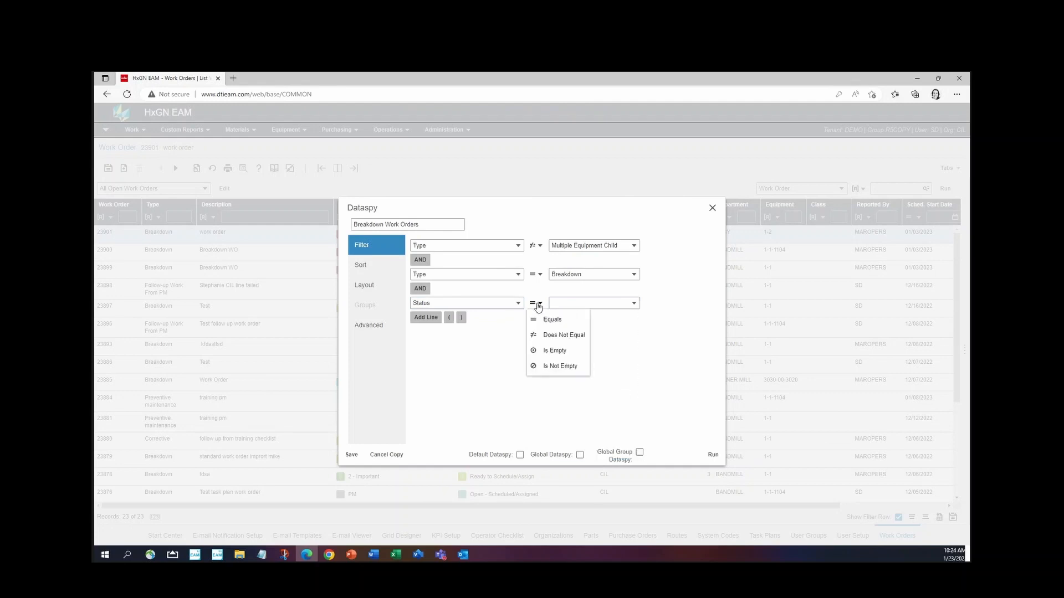
click(552, 335)
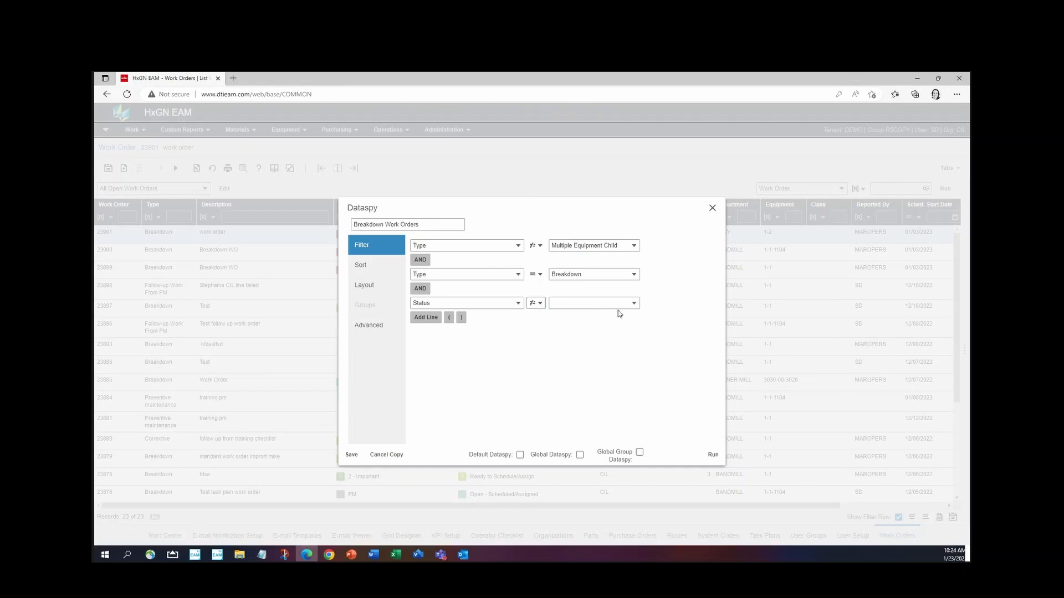
click(635, 305)
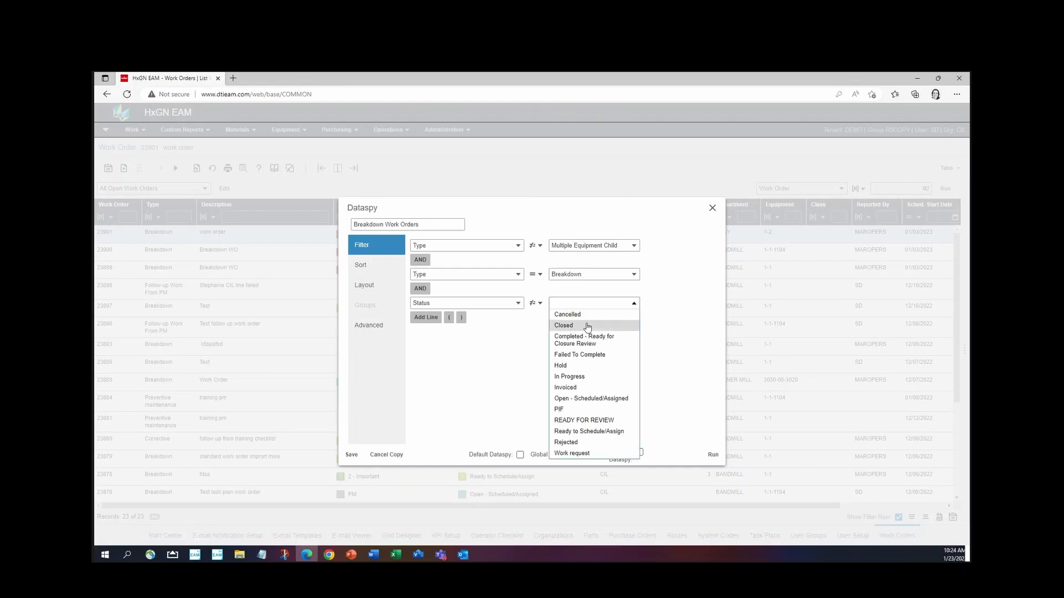
click(587, 328)
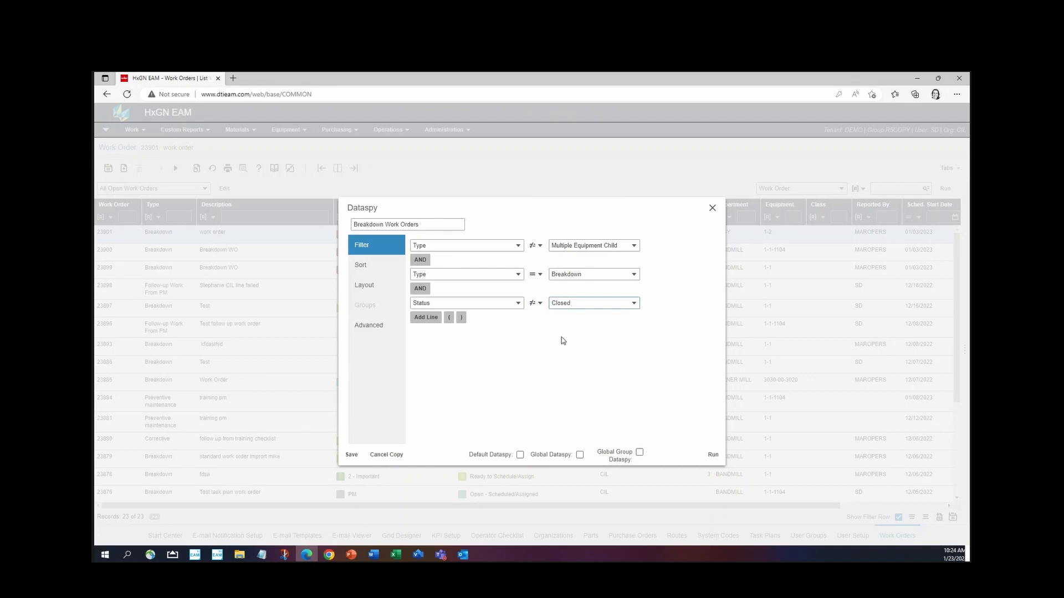
Review the dataspy's sort settings and browse the fields available for the second sort level
click(358, 267)
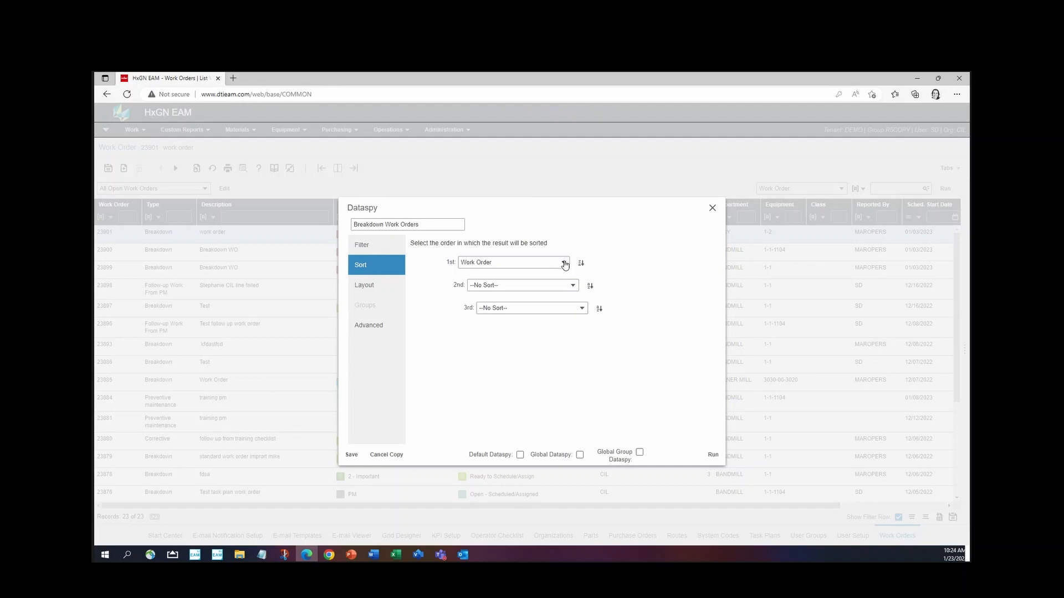
click(573, 285)
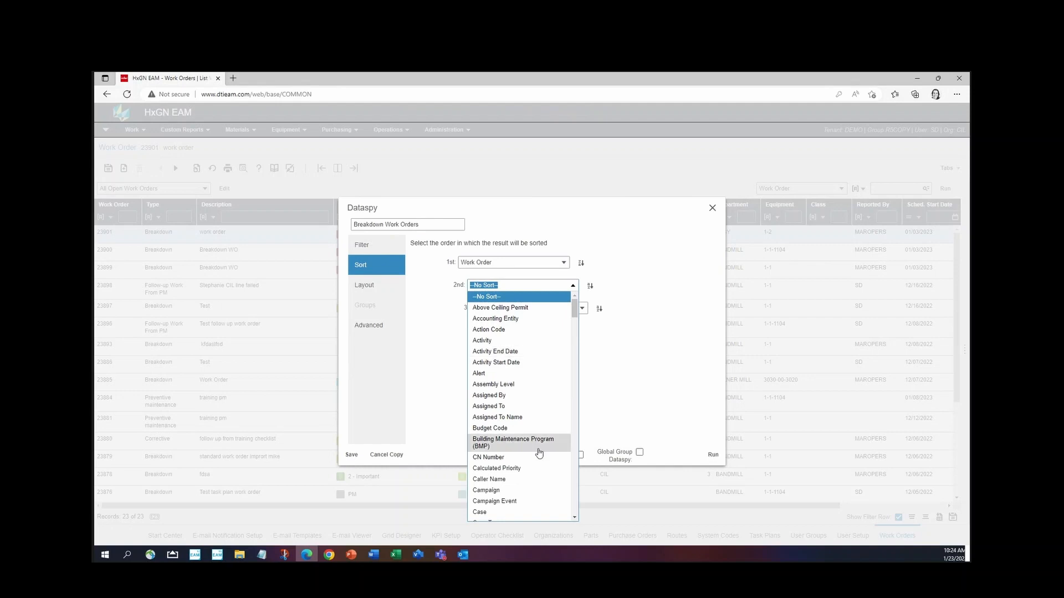
scroll(536, 473, down, 3)
scroll(536, 472, down, 2)
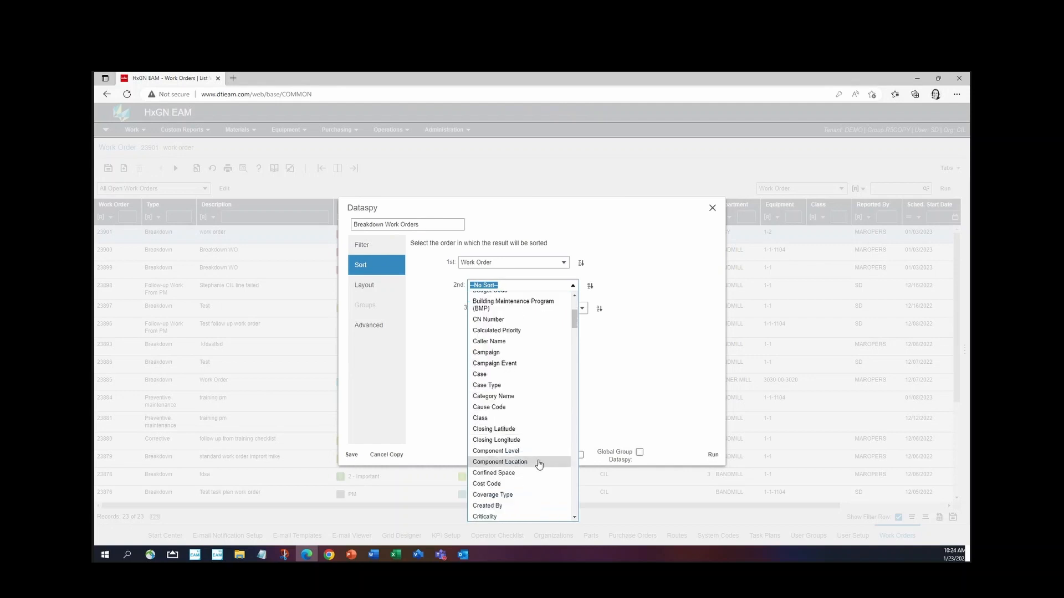
click(636, 412)
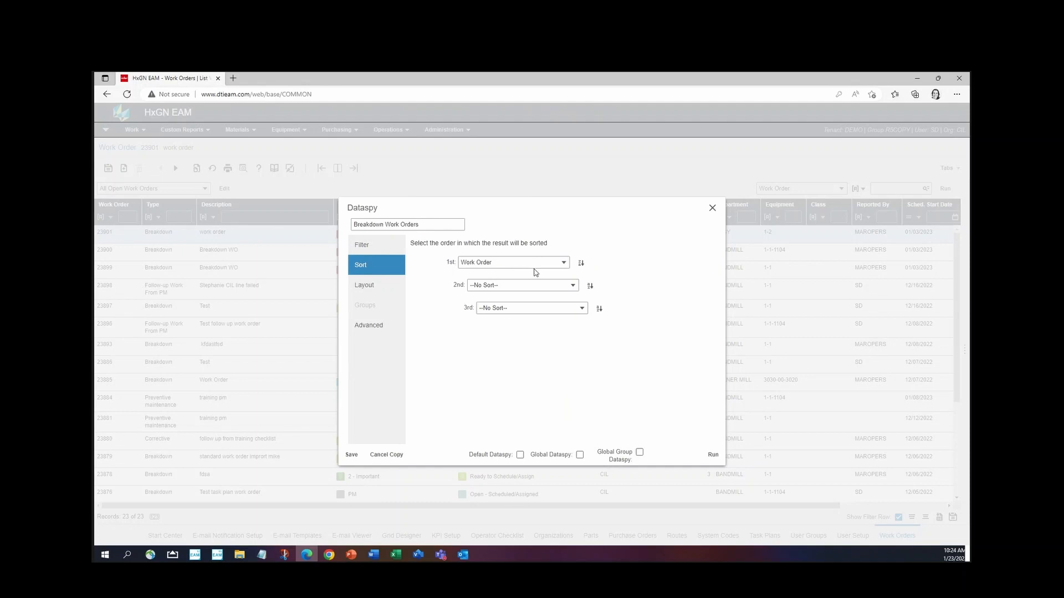
Toggle the sort direction of the primary Work Order sort
click(581, 264)
click(582, 265)
click(581, 264)
Remove the Class field from the dataspy layout's visible fields
click(383, 287)
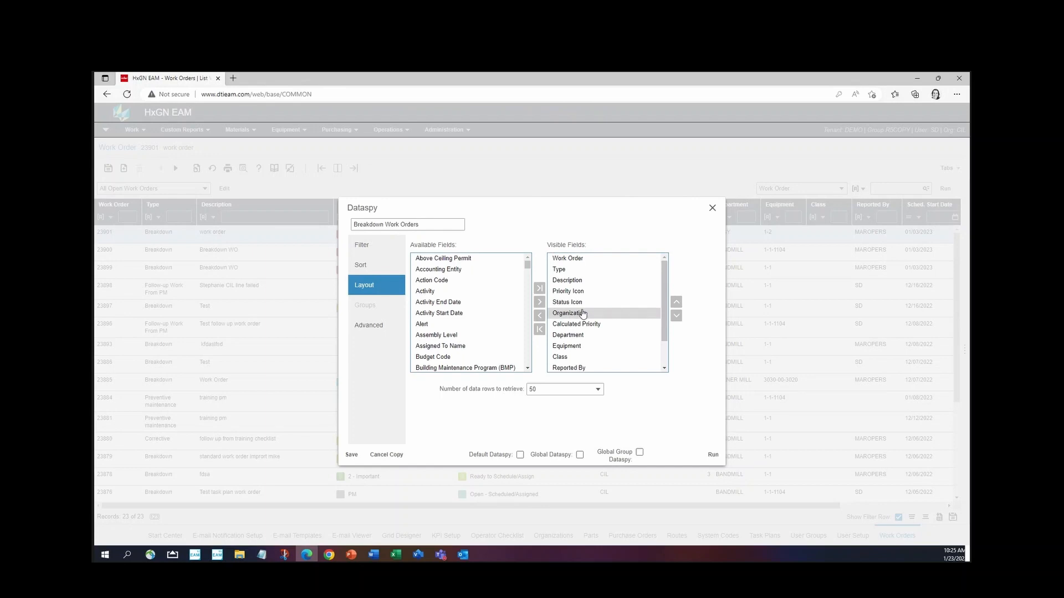
scroll(606, 337, down, 2)
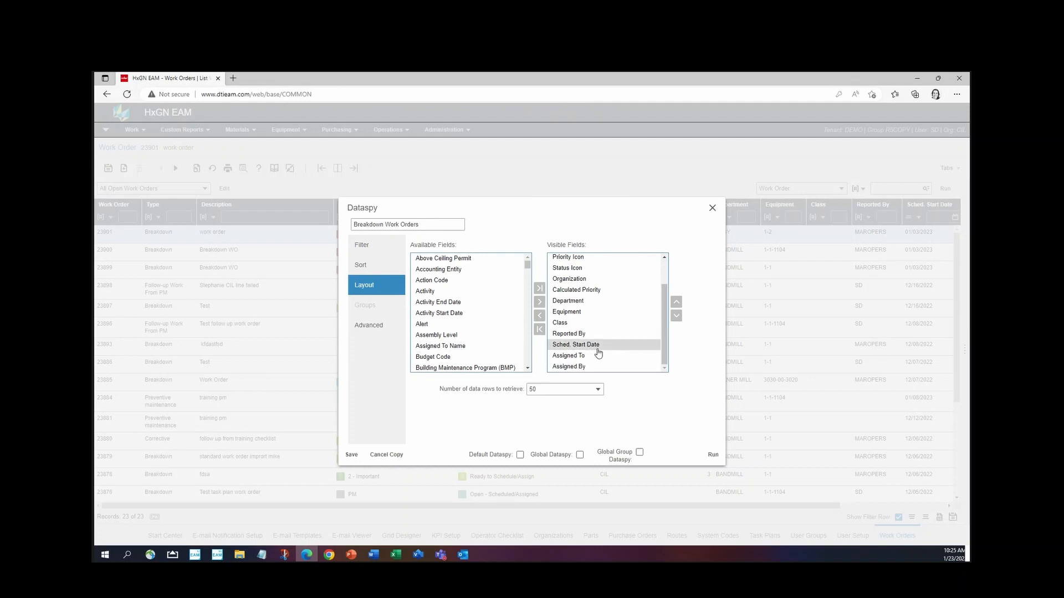
click(563, 323)
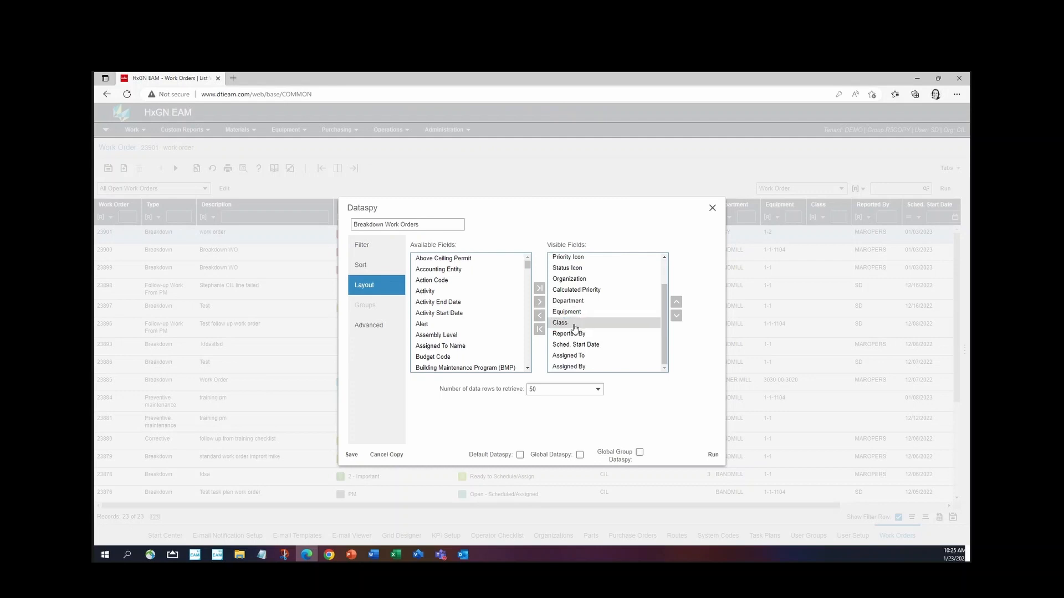
click(539, 317)
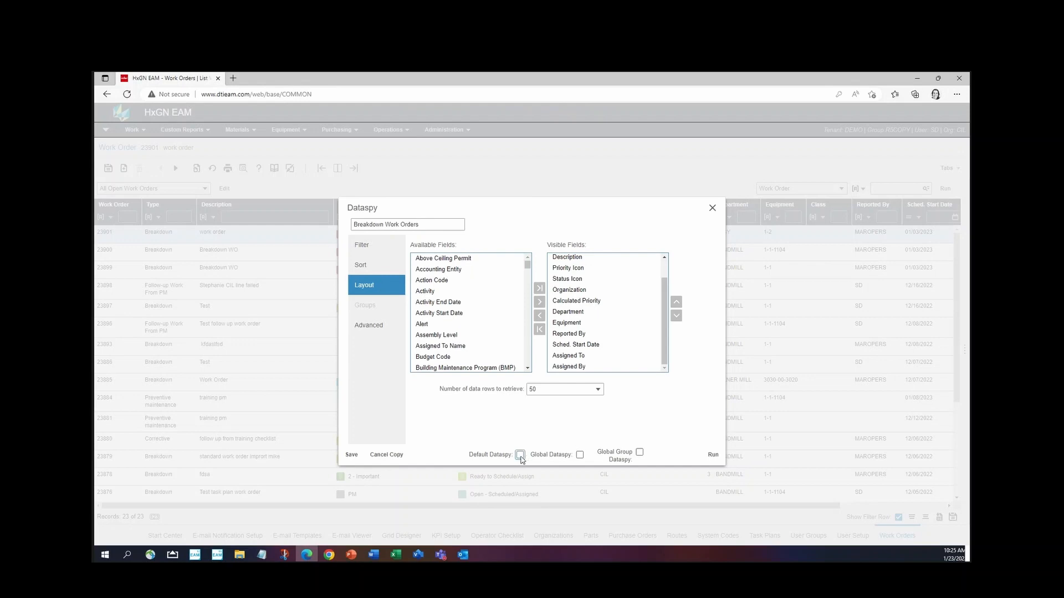
Run the Breakdown Work Orders dataspy and look through the work orders it lists
click(713, 455)
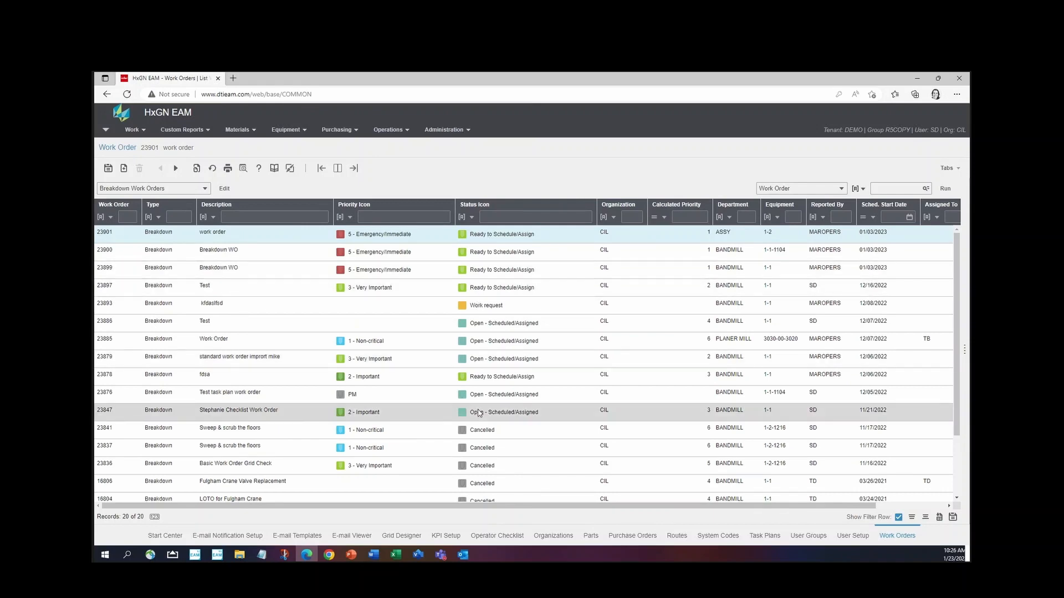
scroll(502, 459, down, 3)
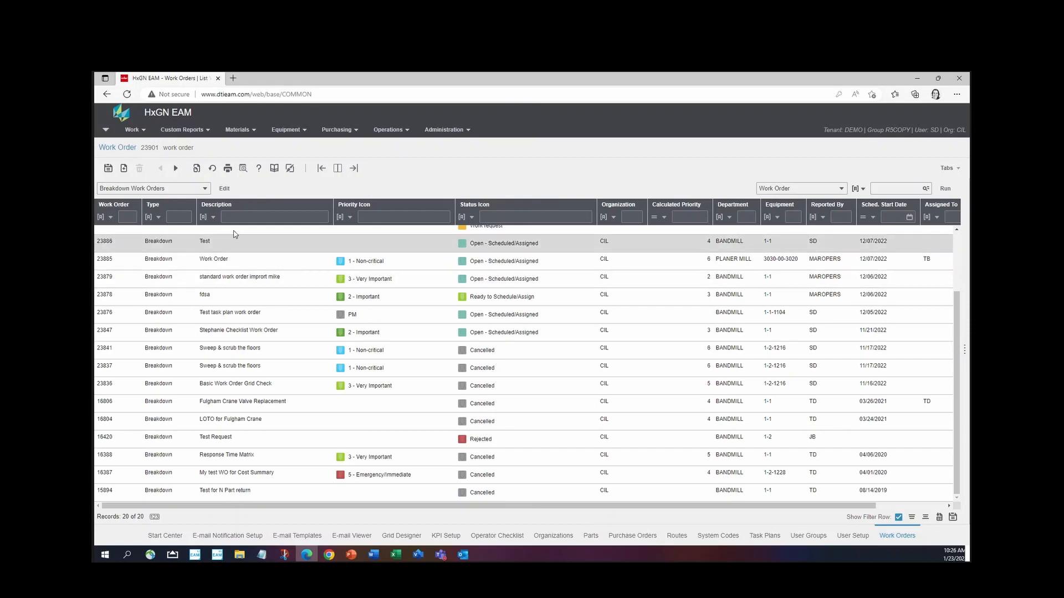
Add a filter line to the Breakdown Work Orders dataspy with Status Does Not Equal Cancelled, and save the dataspy
click(225, 190)
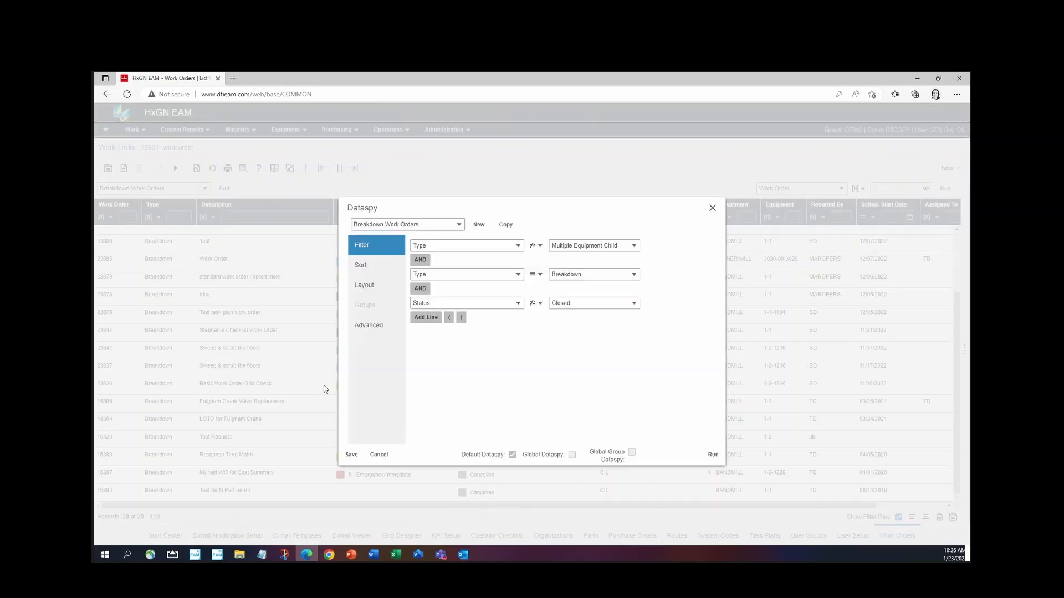
click(426, 317)
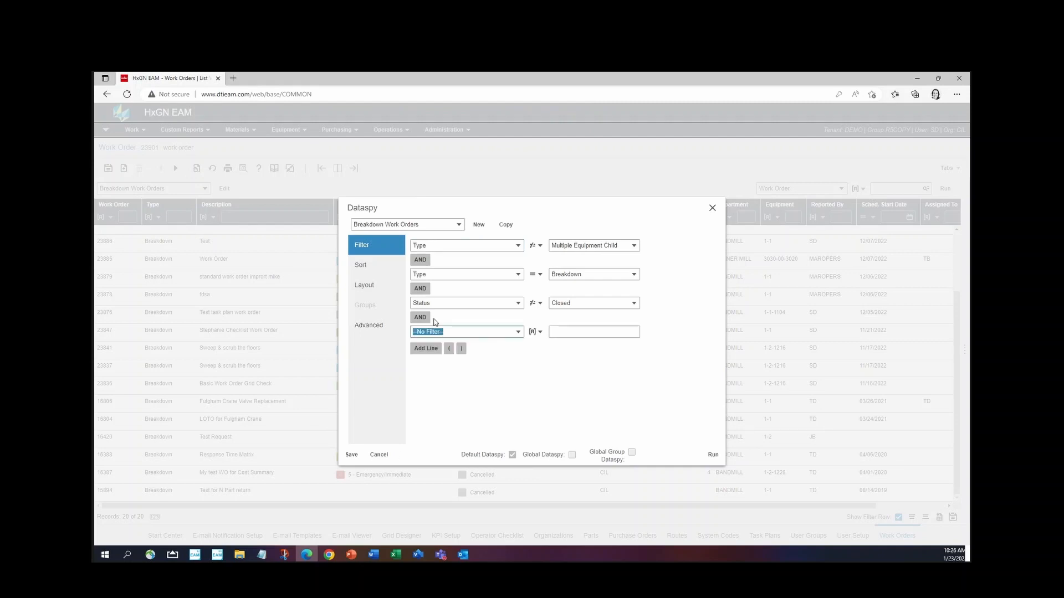
click(519, 332)
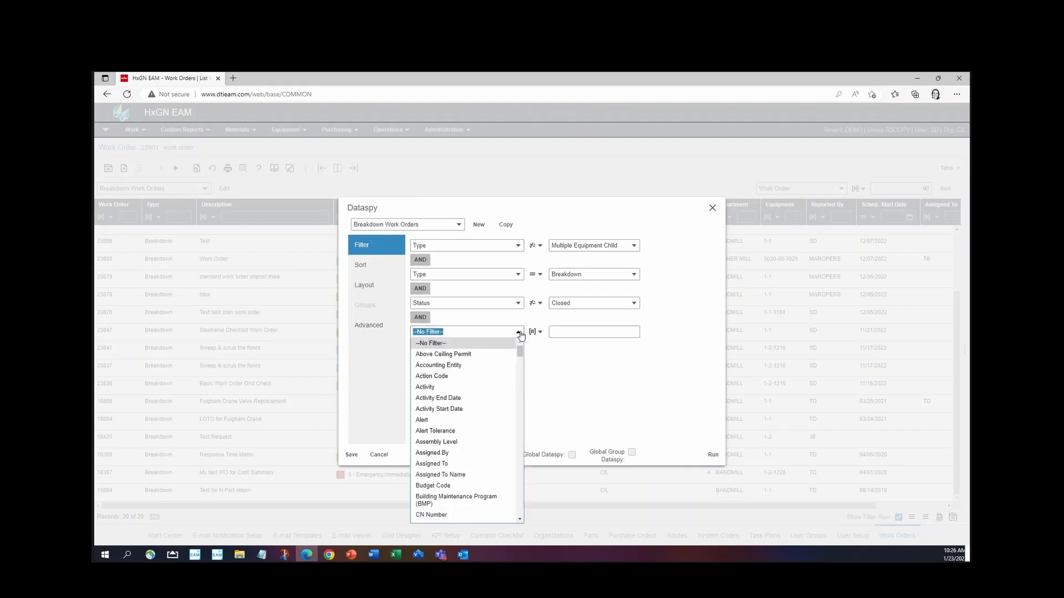
text(Status)
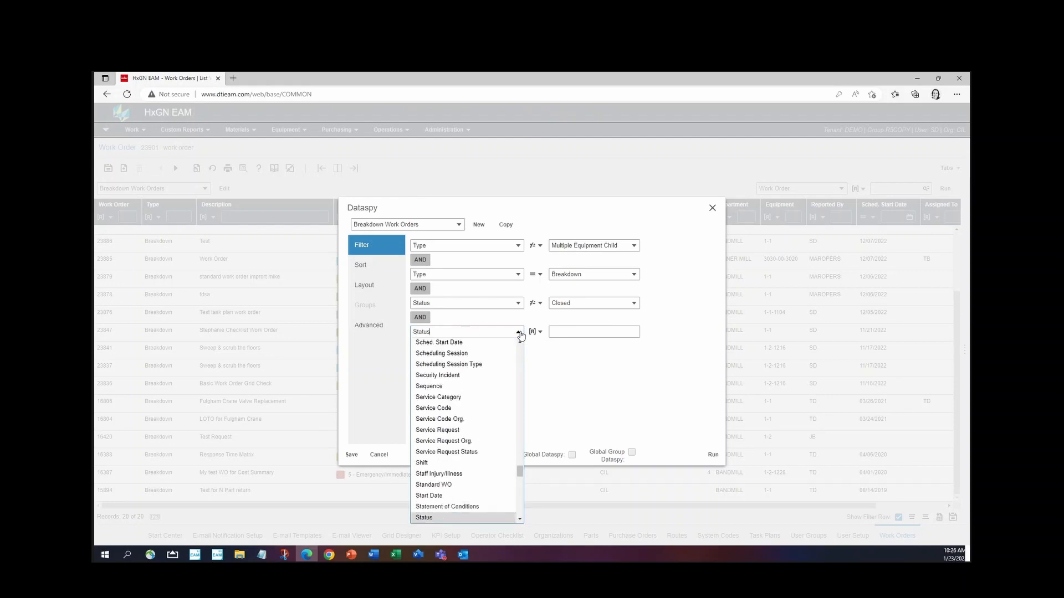
key(Return)
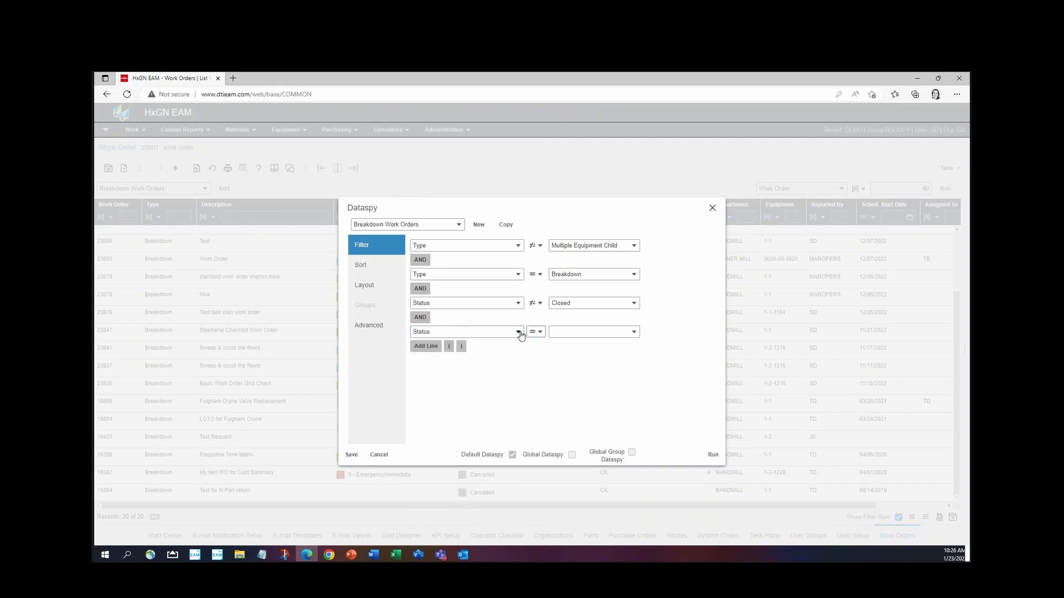
click(535, 332)
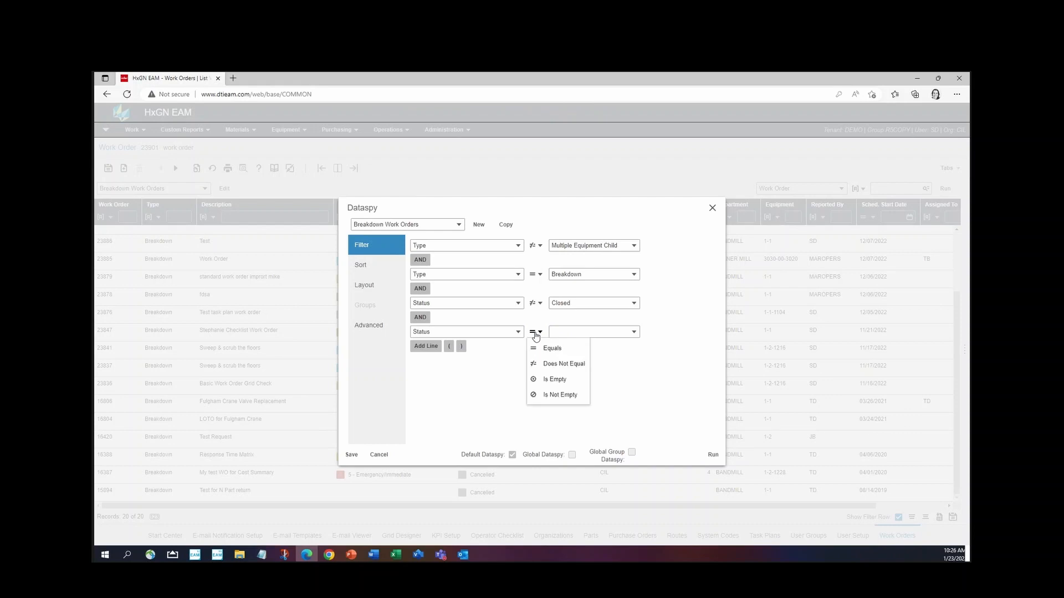
click(562, 364)
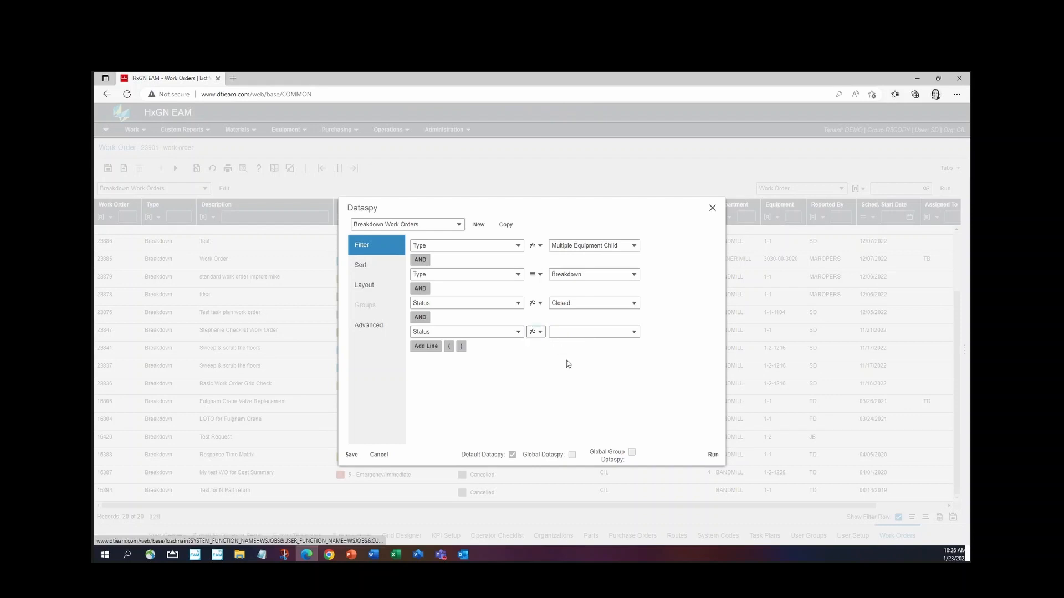
click(635, 334)
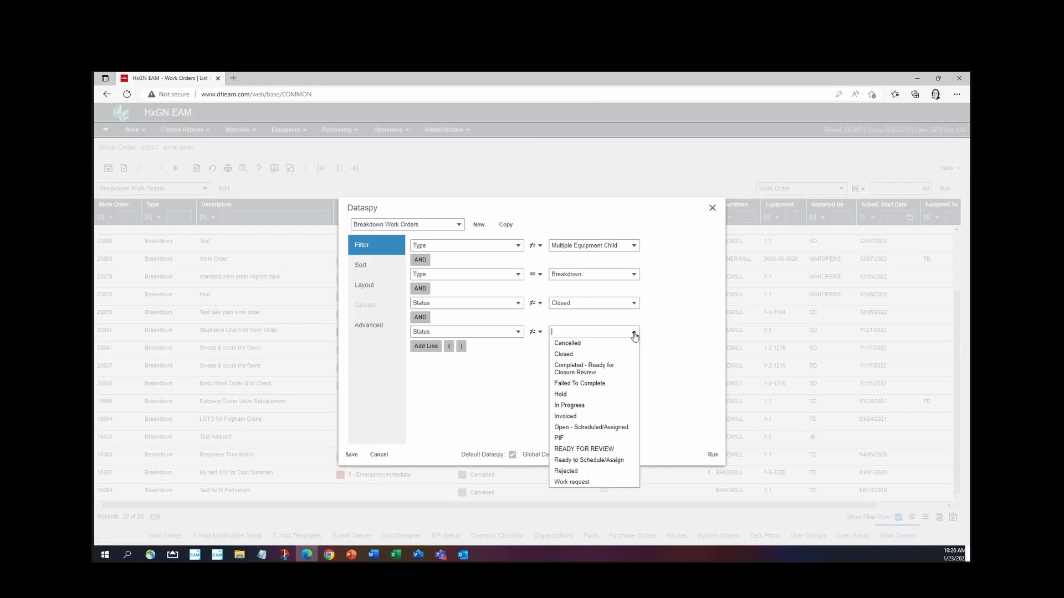
click(602, 347)
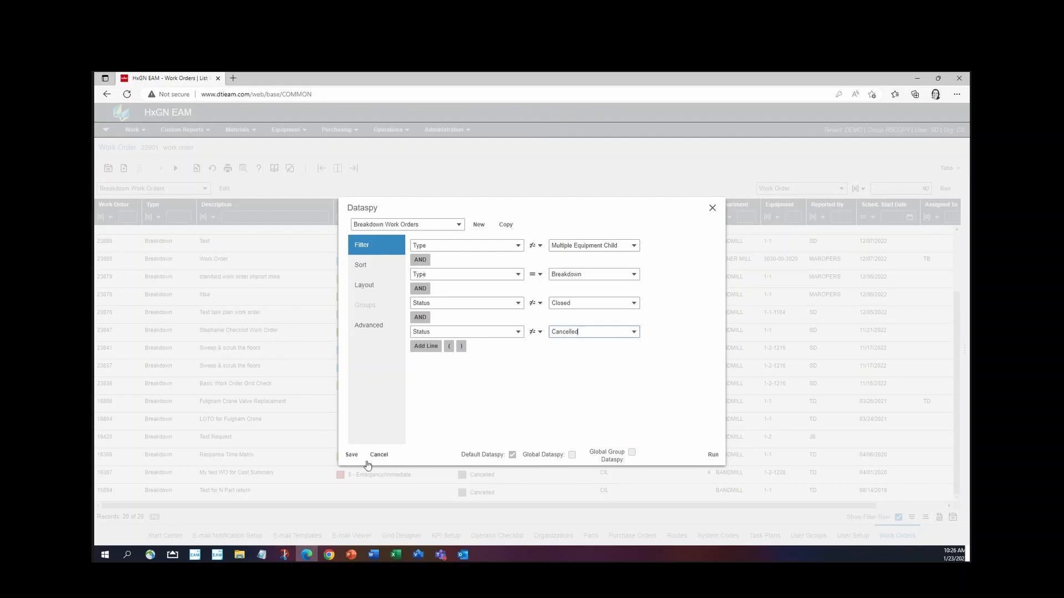
click(351, 454)
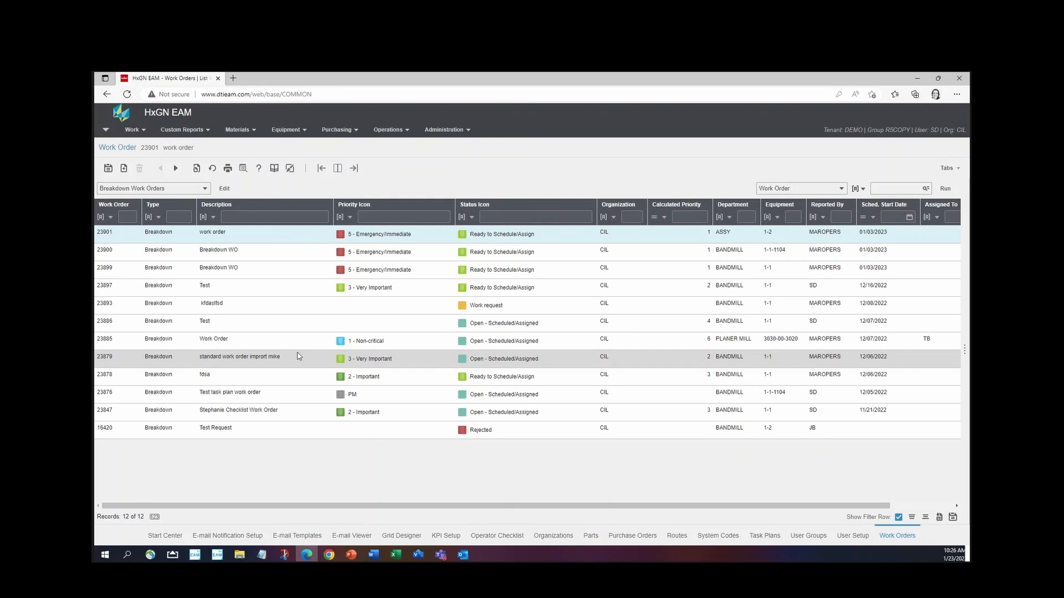
Make All Open Work Orders the default dataspy and close the dataspy editor
click(224, 189)
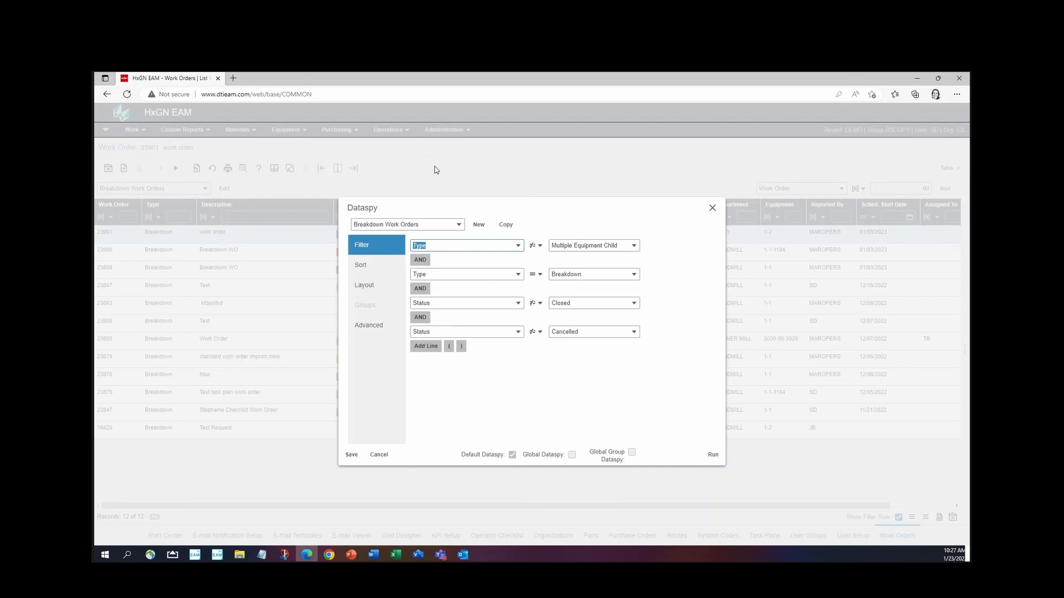
click(459, 225)
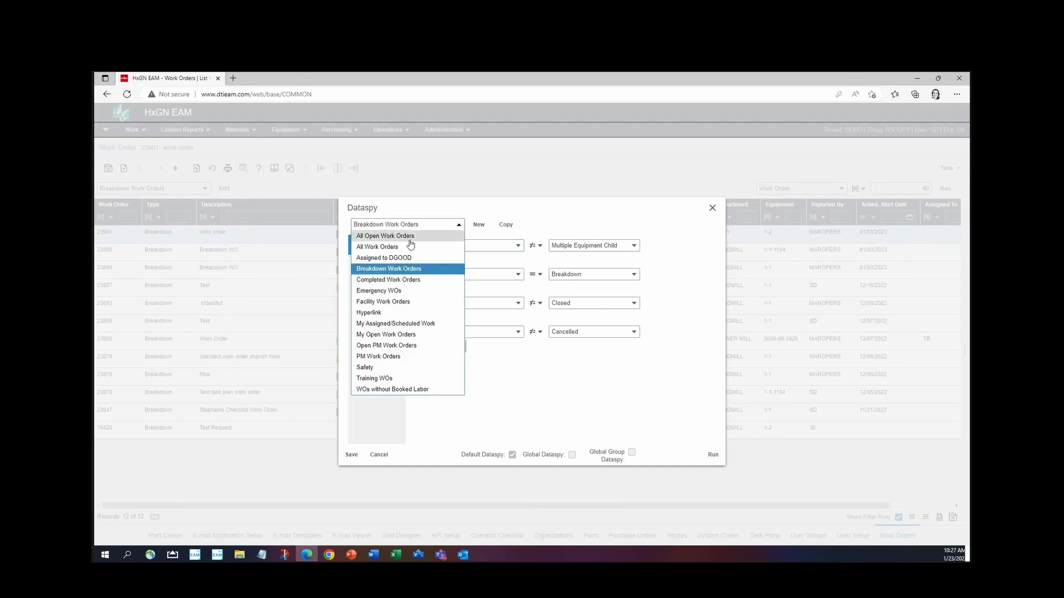
click(411, 237)
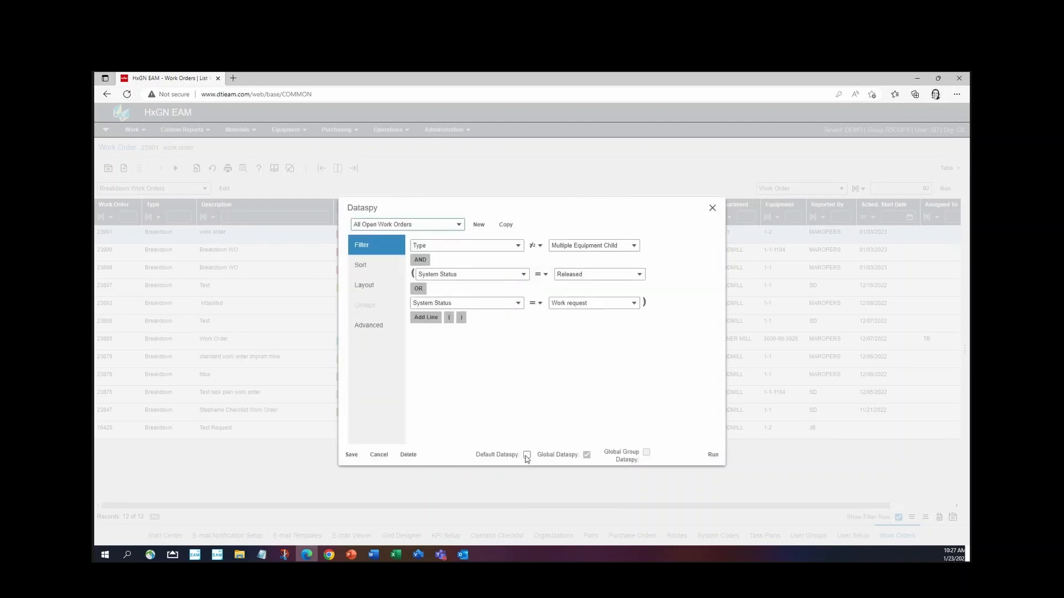
click(527, 456)
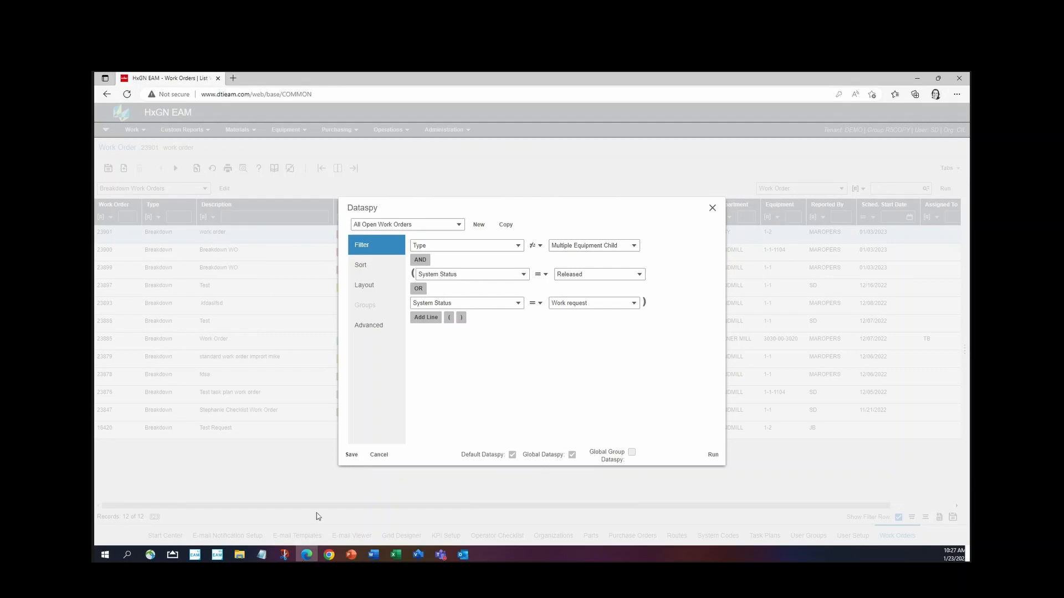
click(712, 209)
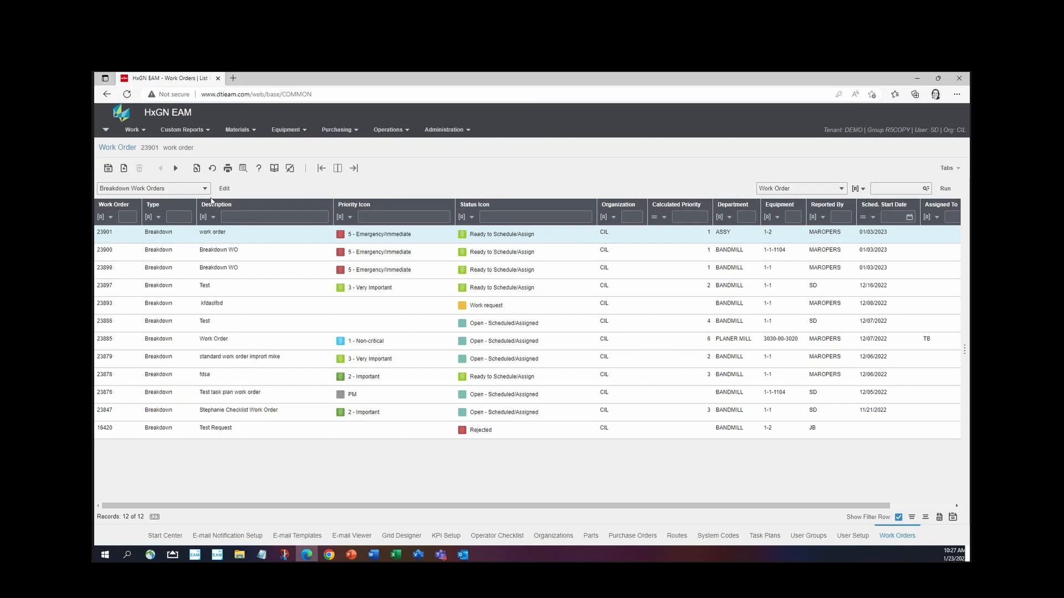
Delete the Breakdown Work Orders dataspy, confirm the deletion, and check the list of remaining dataspies
click(223, 189)
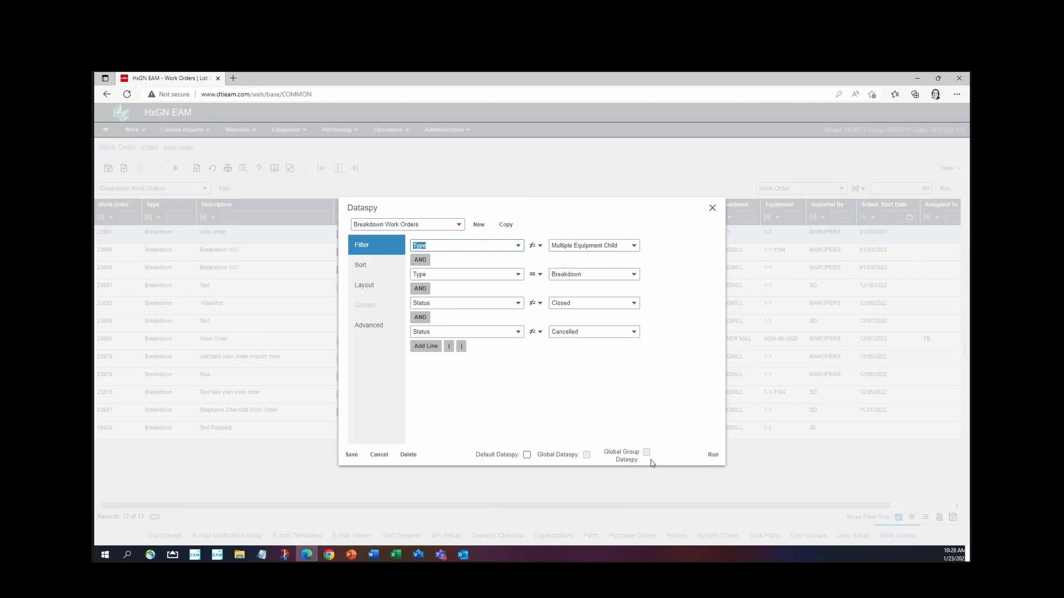
click(406, 456)
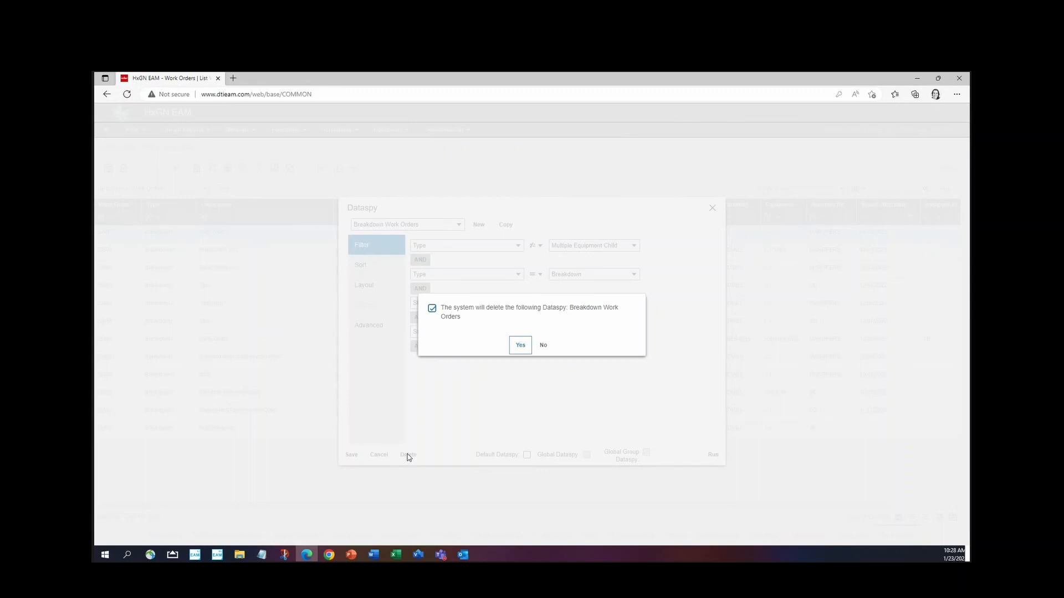
click(520, 348)
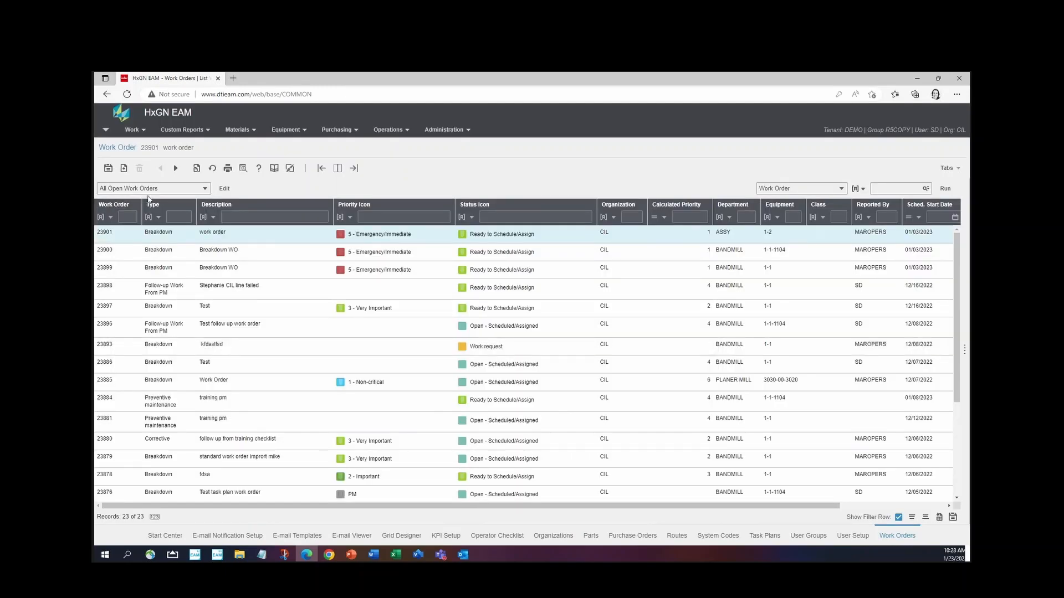
click(205, 190)
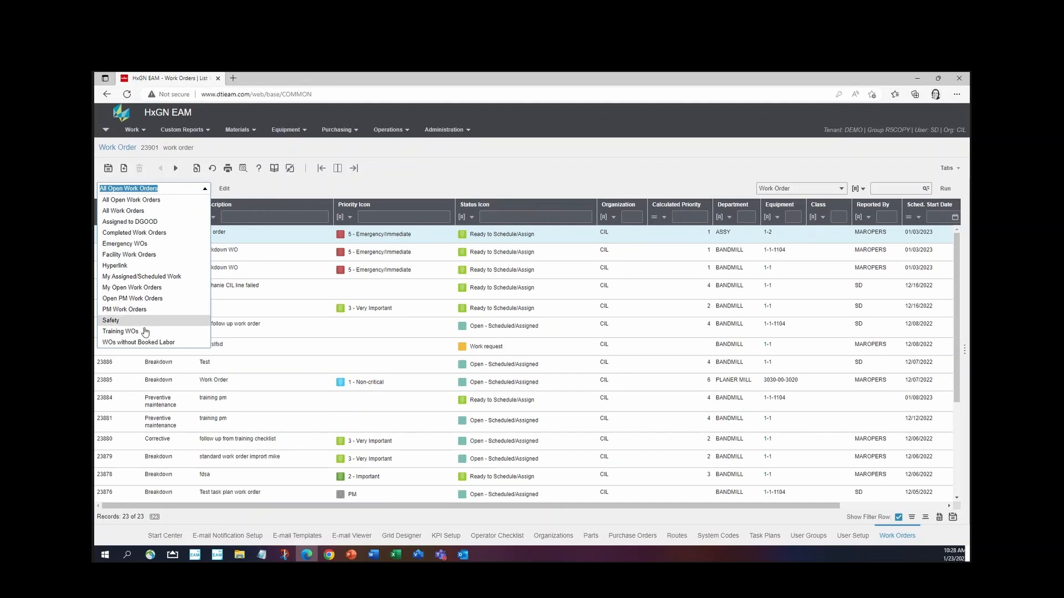
click(667, 334)
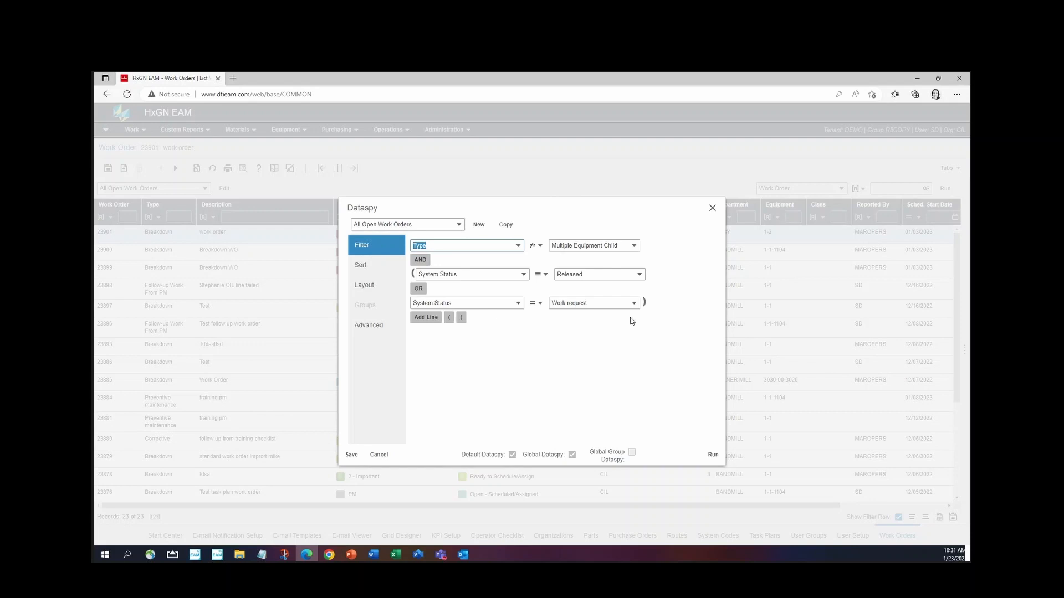
Start a new blank dataspy, review its Sort, Layout and Filter settings, and cancel it without saving
click(480, 225)
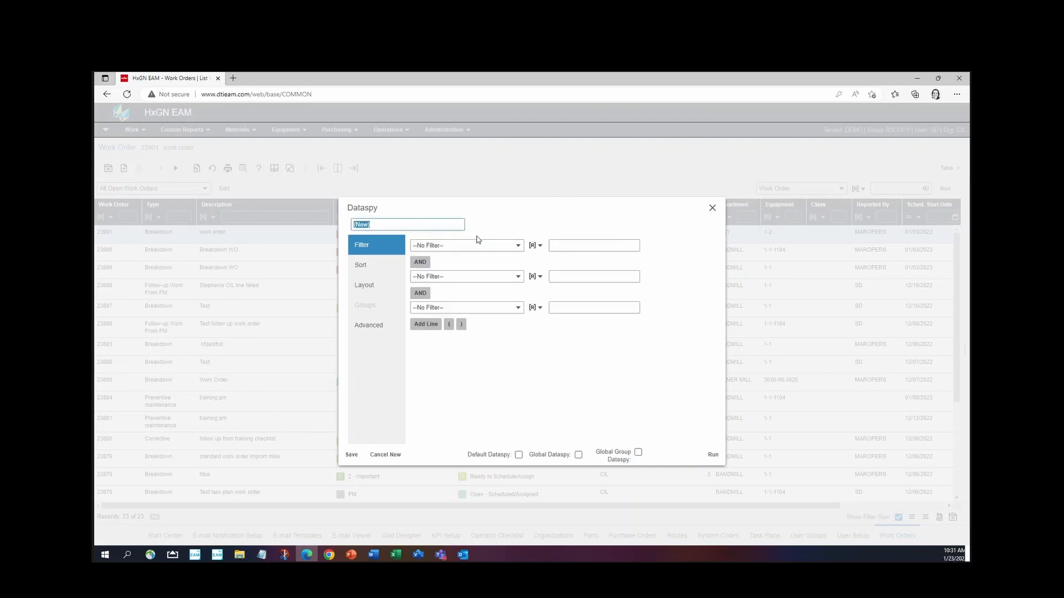
click(371, 268)
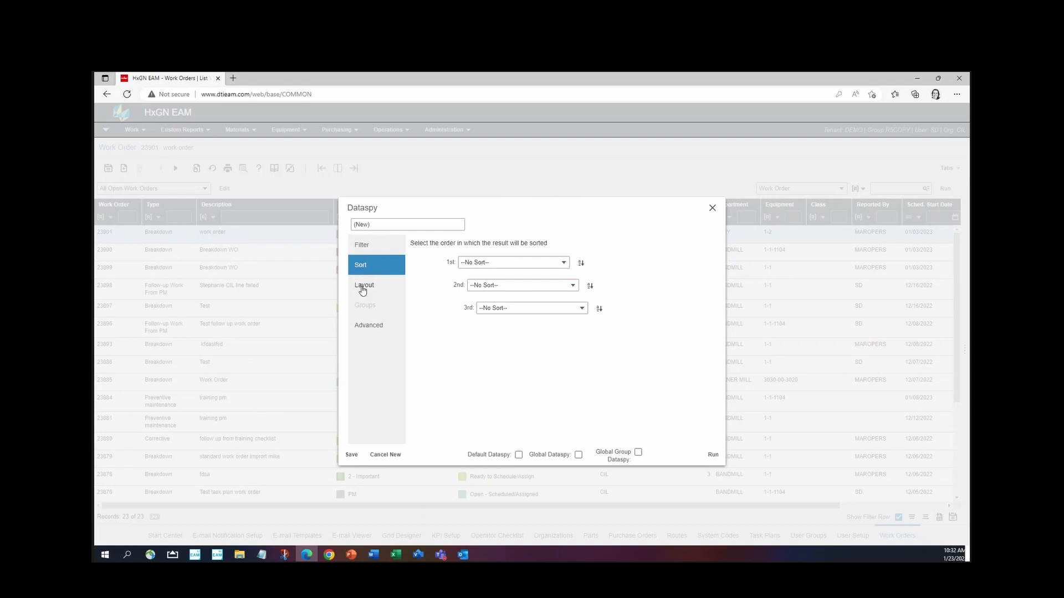
click(363, 290)
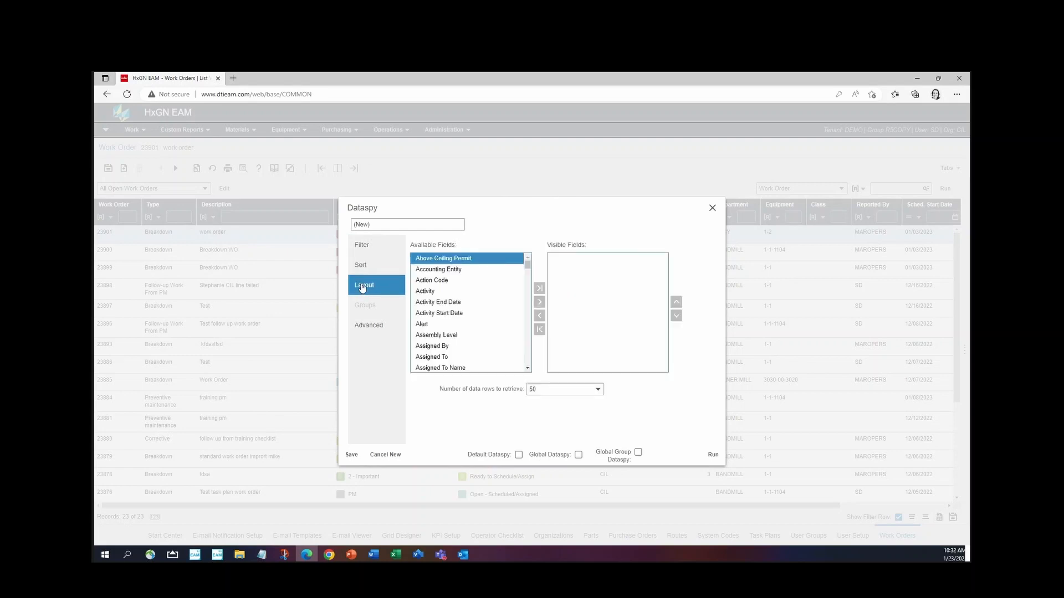
click(378, 251)
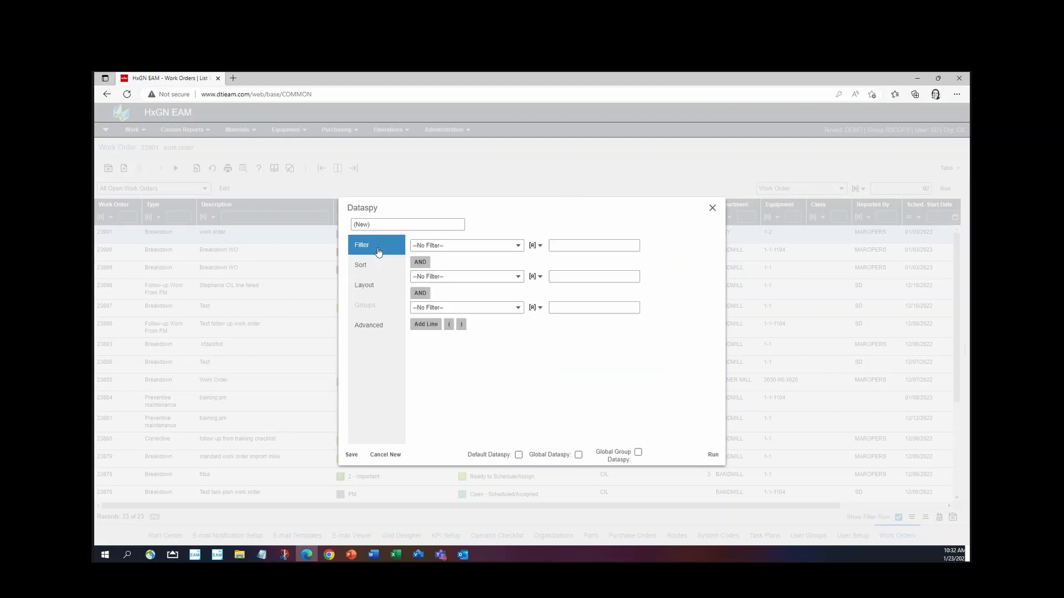
click(377, 456)
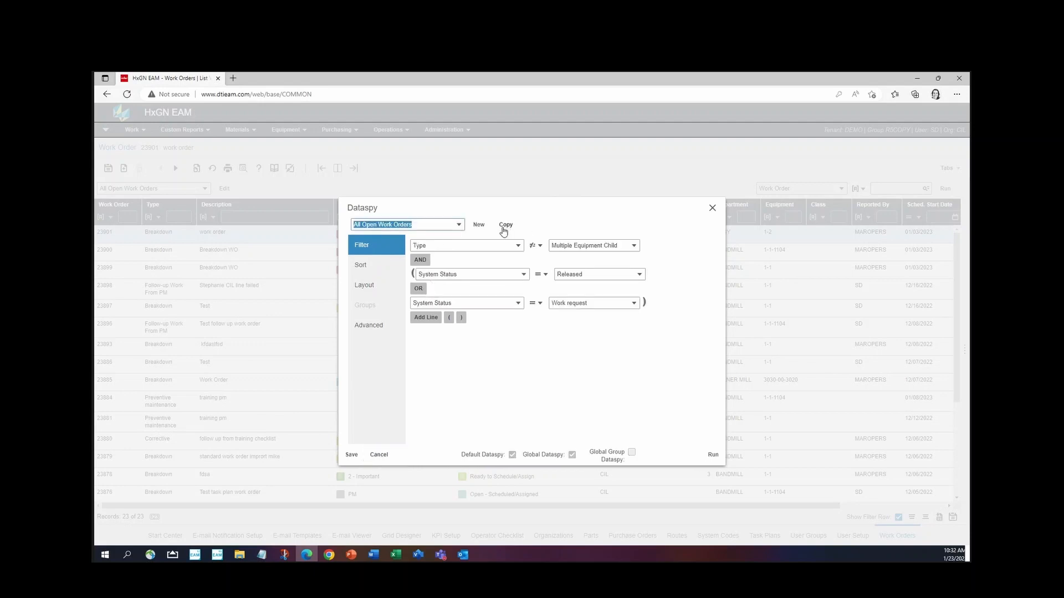
Start a copy of the Emergency WOs dataspy and review the copy's Sort and Layout settings
click(459, 225)
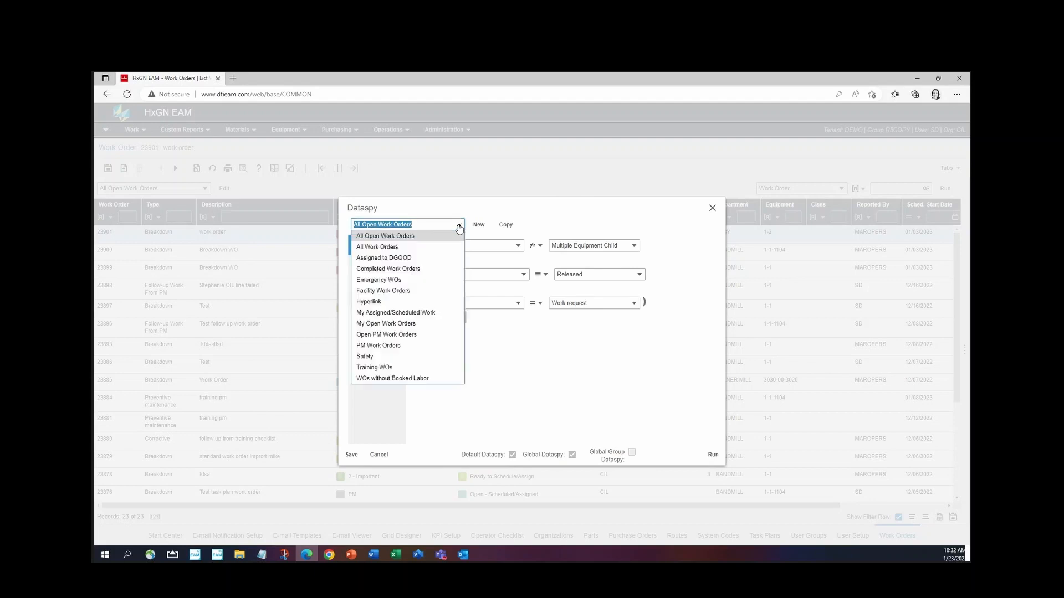
click(407, 281)
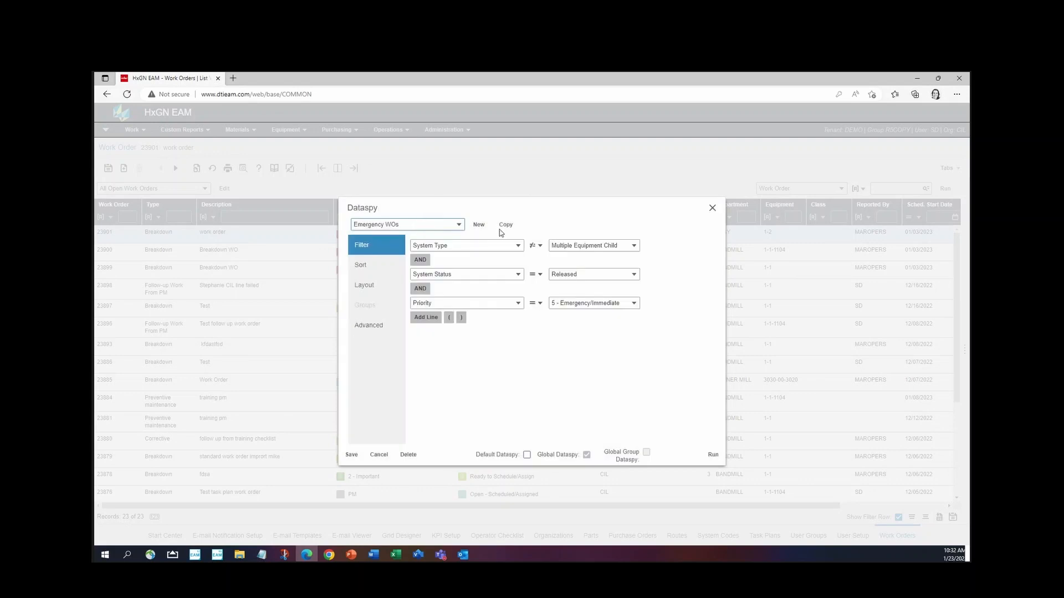
click(504, 226)
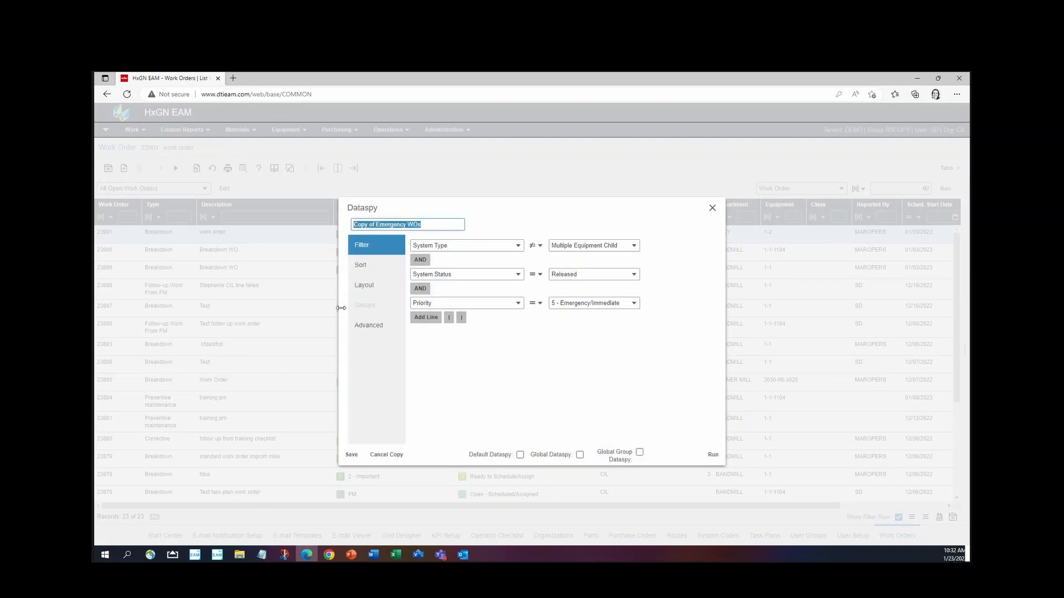
click(360, 266)
click(364, 288)
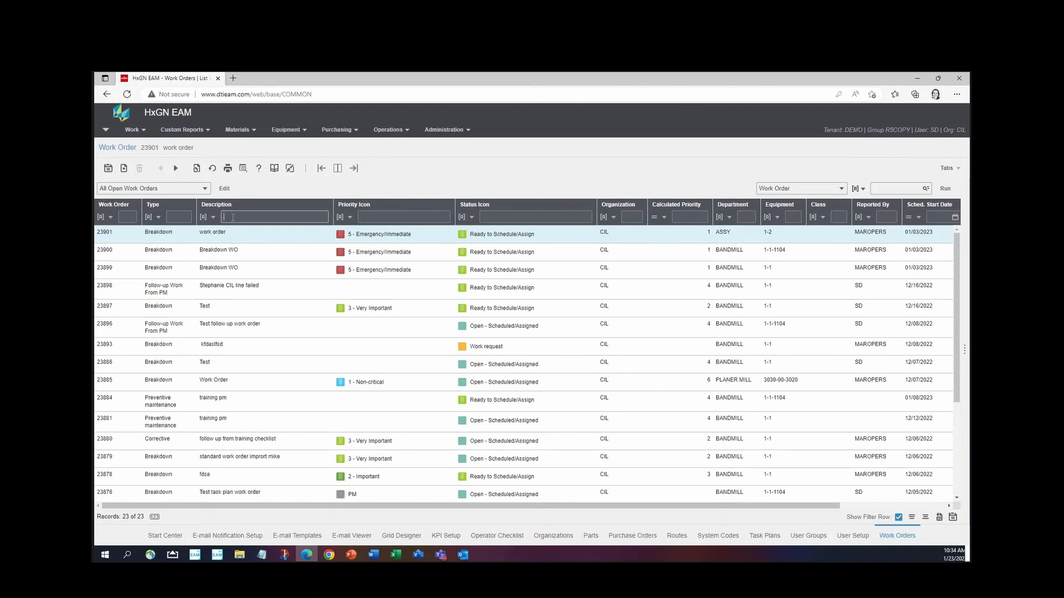
Filter the work orders by the description "test", first with the current operator and again with Starts With
text(test)
key(Return)
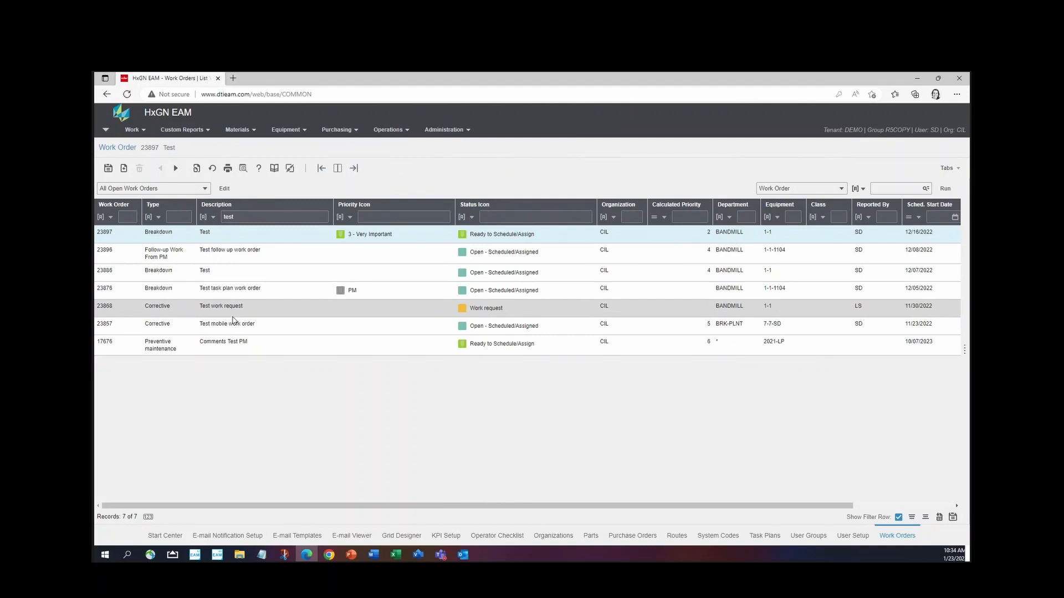
click(209, 221)
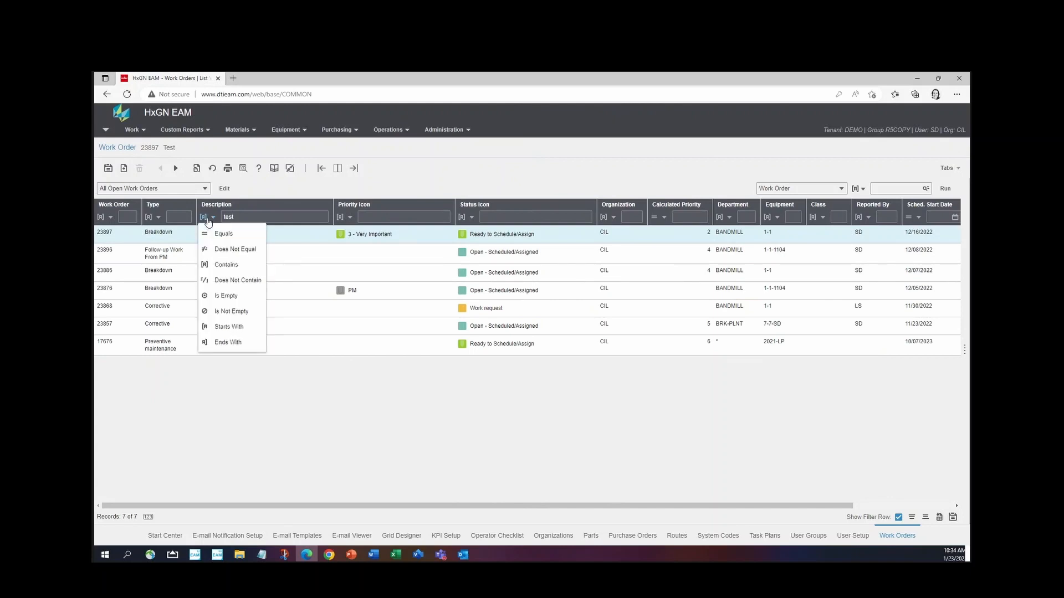
click(230, 327)
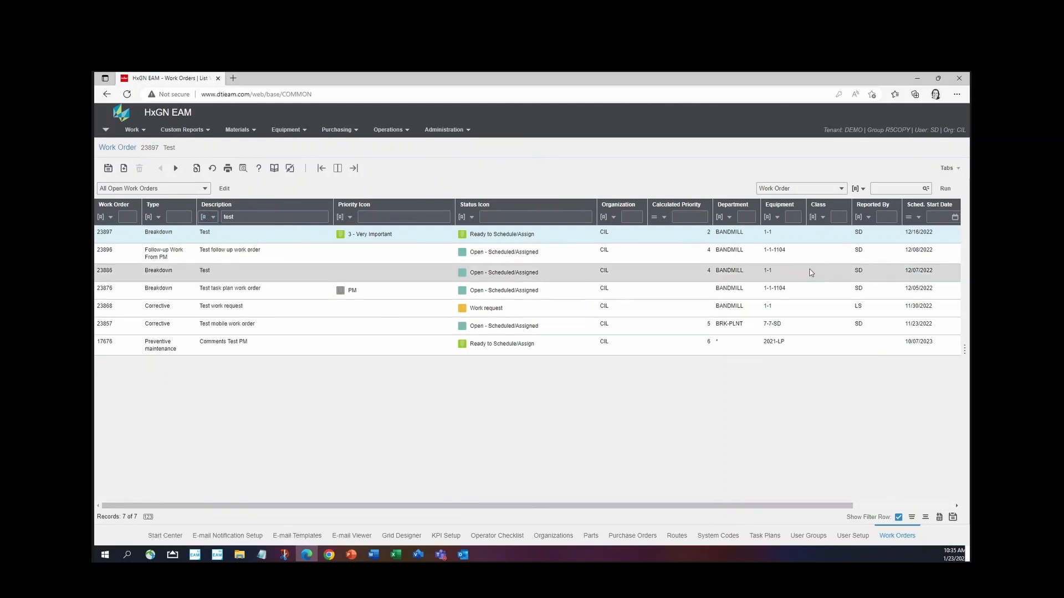
click(945, 189)
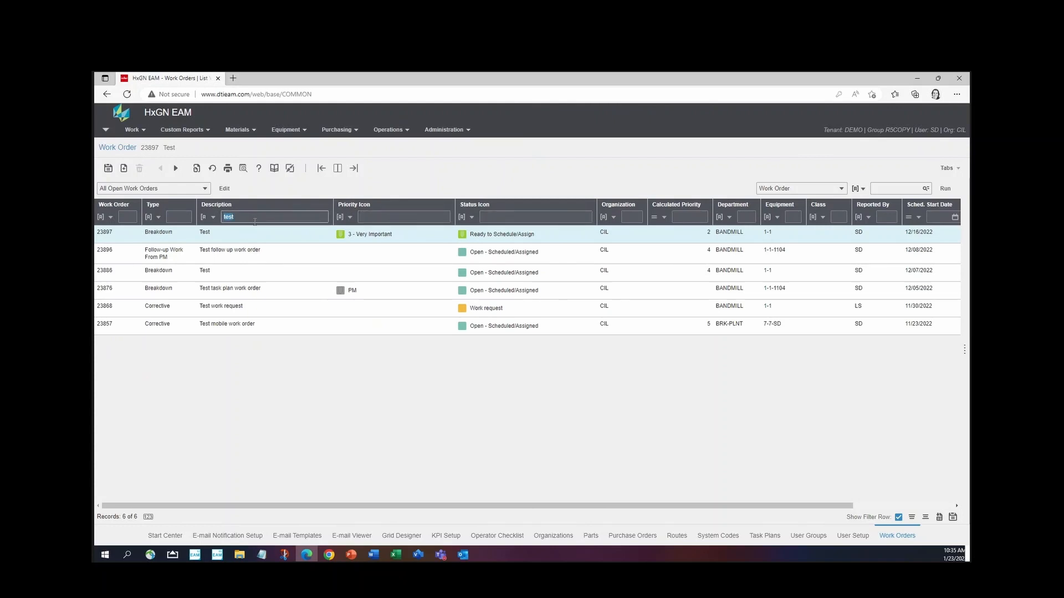
Clear the "test" description filter, return its operator to Contains, and reload the open work orders
key(BackSpace)
click(143, 134)
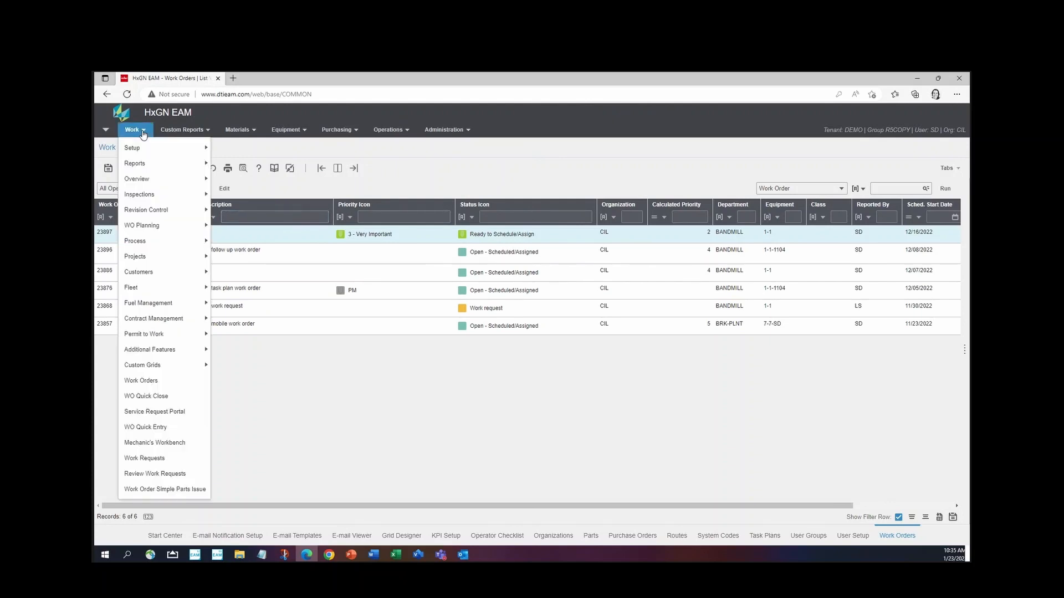
click(159, 395)
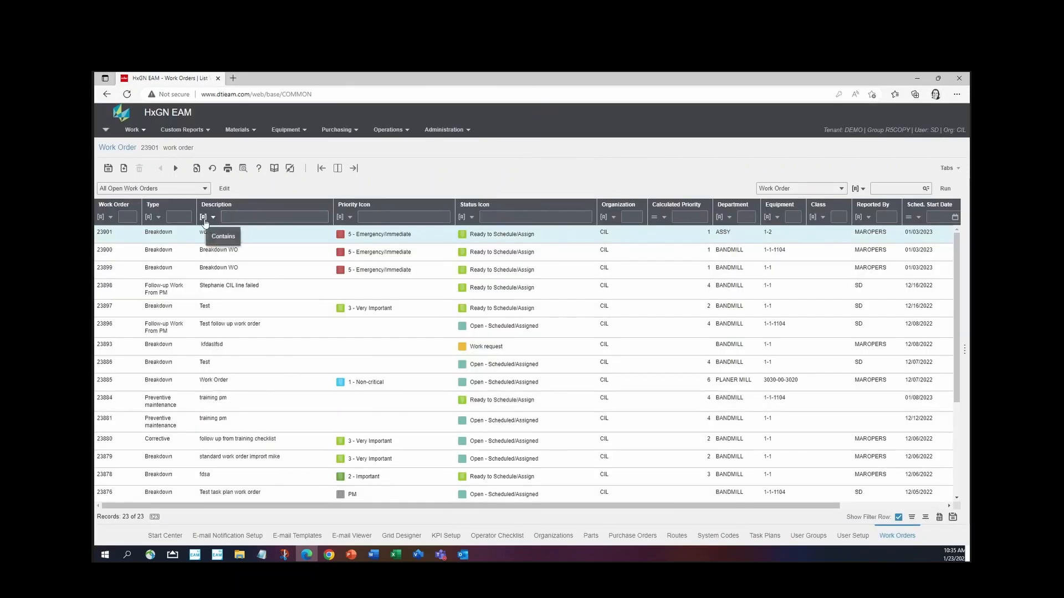
Filter the open work orders by 5 in the Priority Icon column, clear that filter, and apply it again
click(425, 215)
text(5)
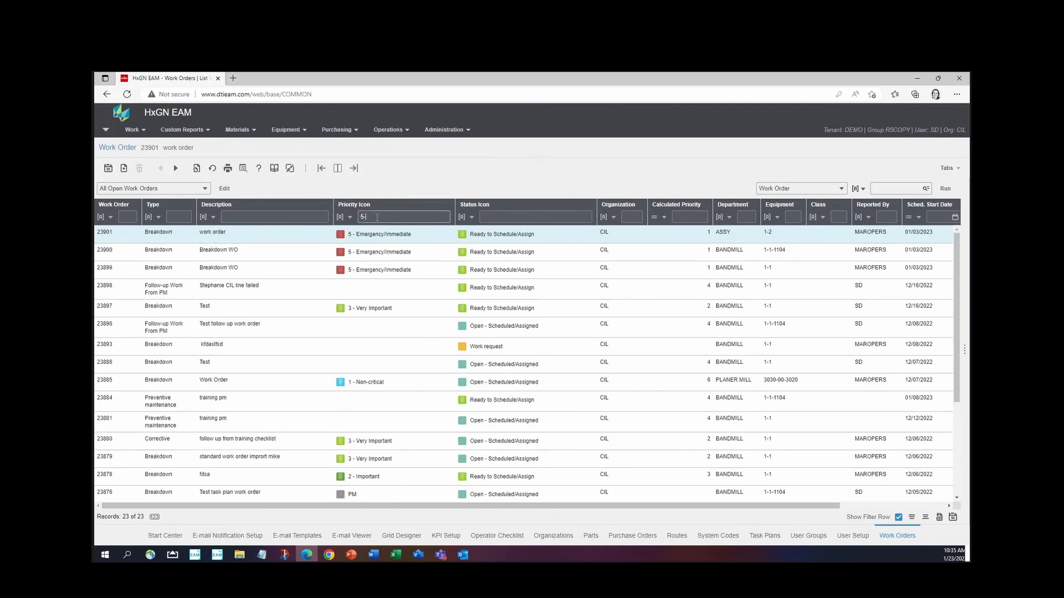
click(944, 189)
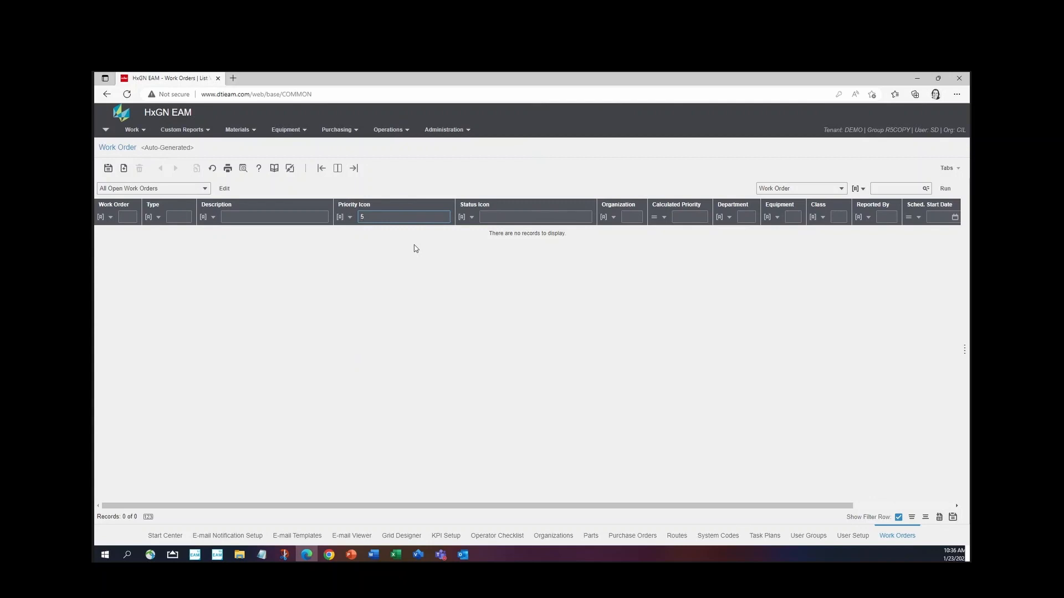
key(Return)
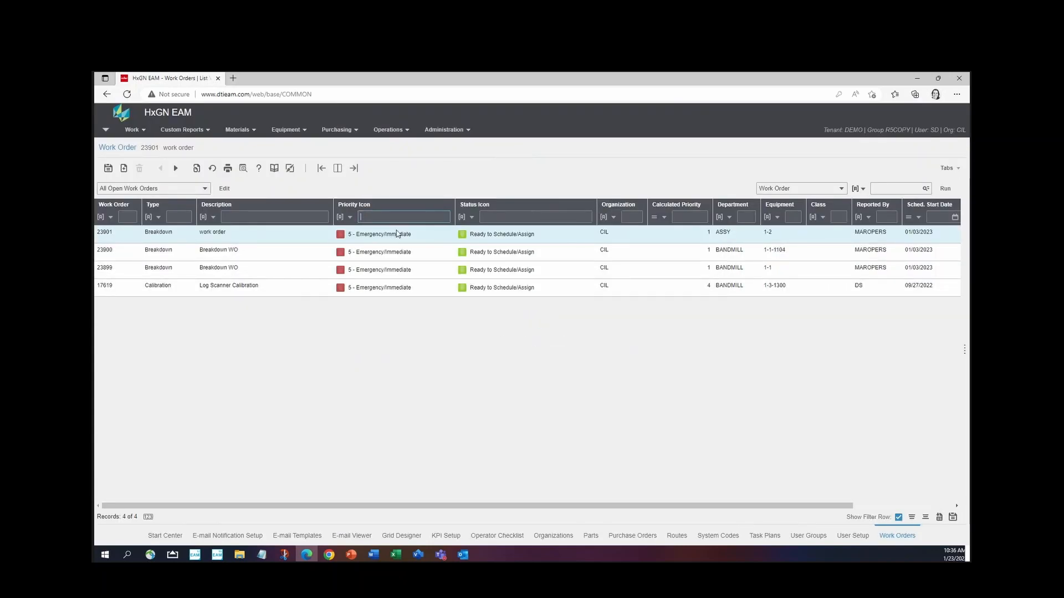
key(Return)
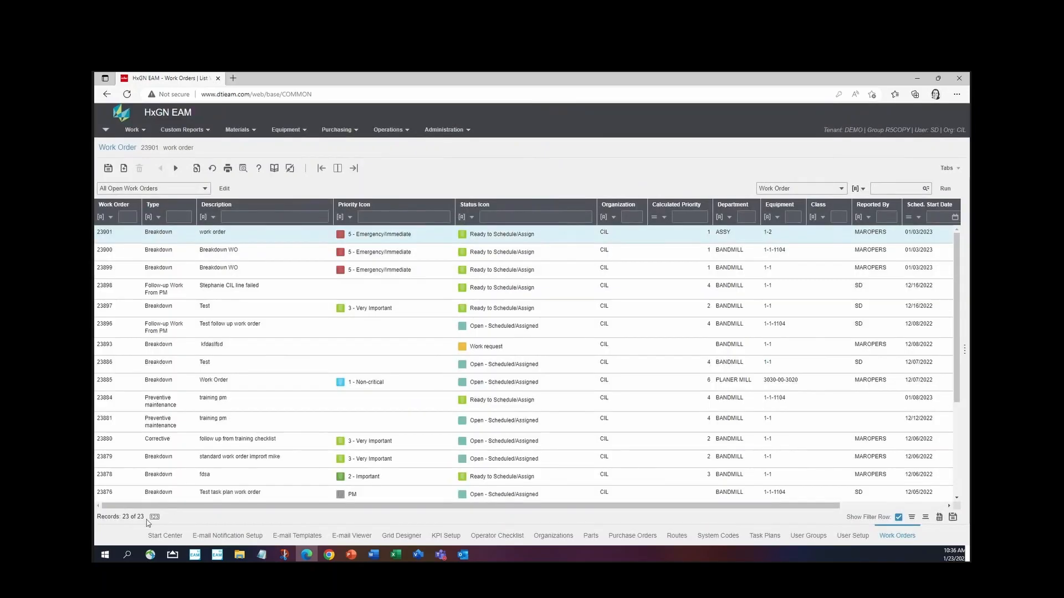
text(5)
key(Return)
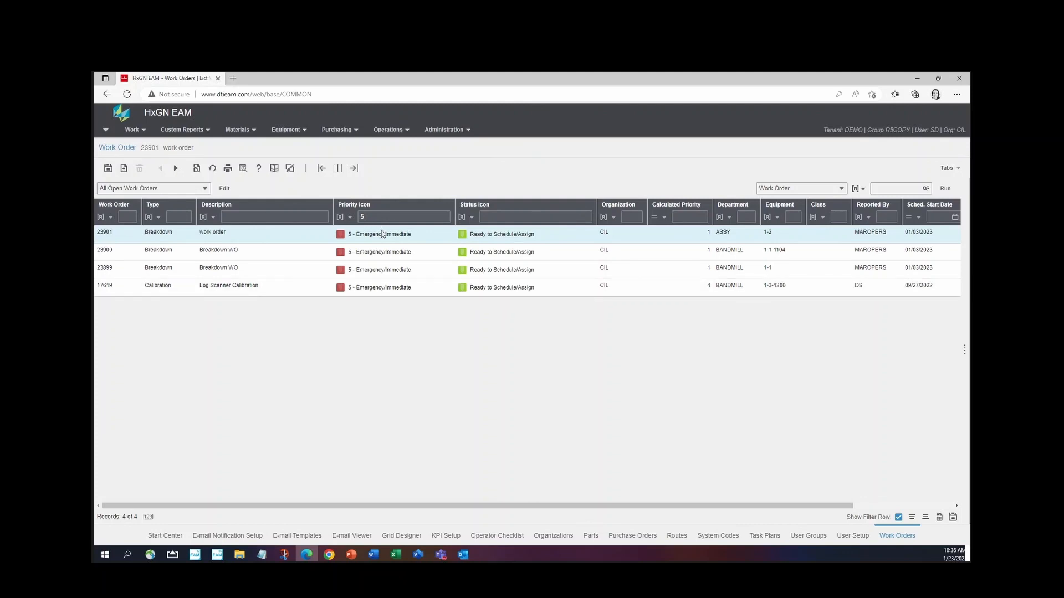
Select all the filtered emergency work orders, generate their print report, and look through its pages
shift+click(374, 288)
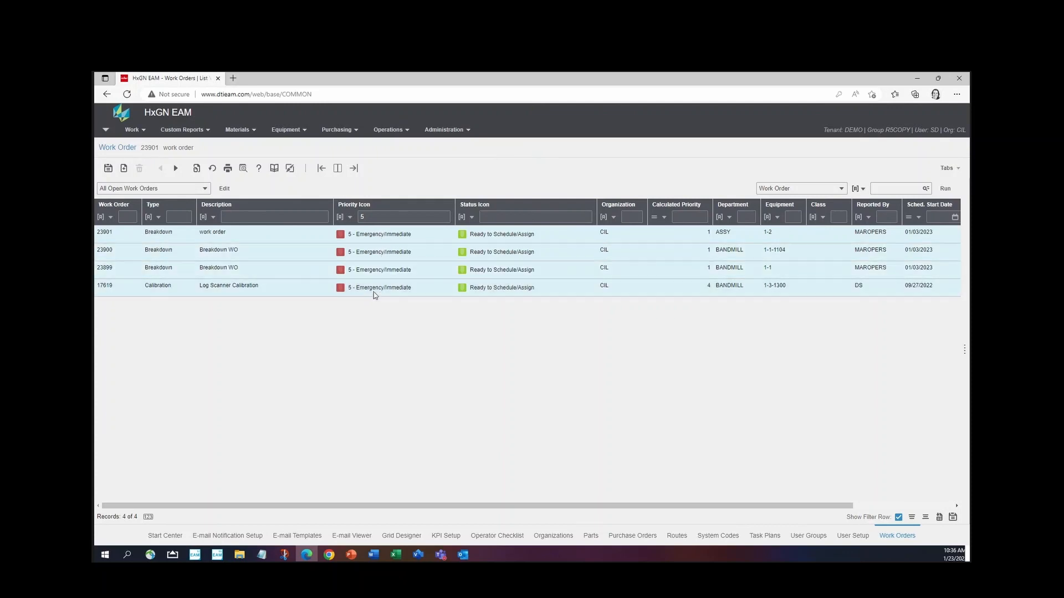
click(244, 171)
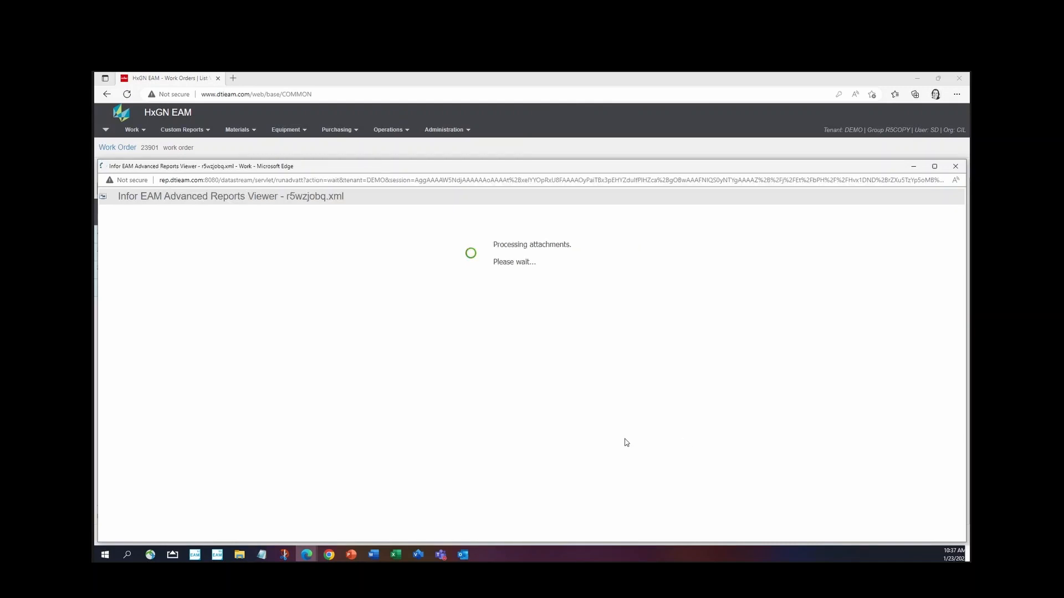
scroll(631, 421, down, 10)
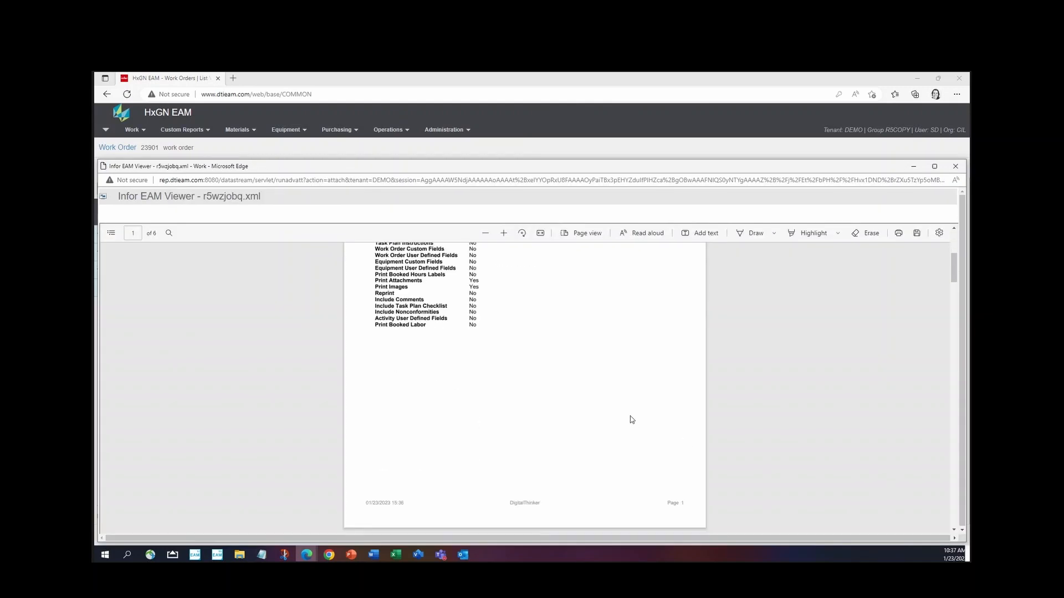
scroll(626, 410, down, 2)
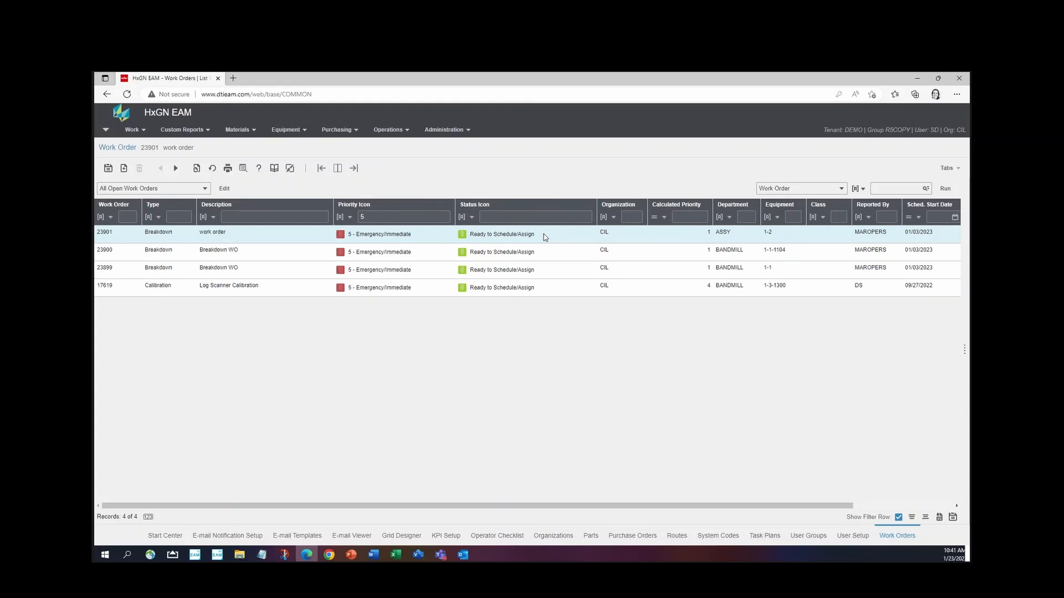
Batch-update the Status field of work orders 23901 and 23899 to Open - Scheduled/Assigned, submit the change, and close the update form
click(530, 273)
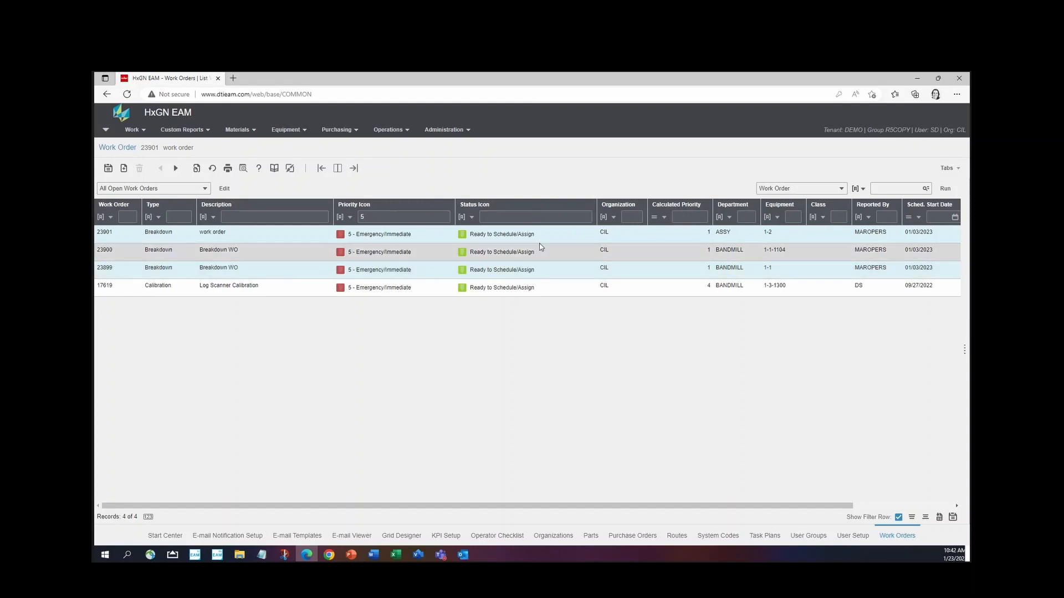
right_click(550, 270)
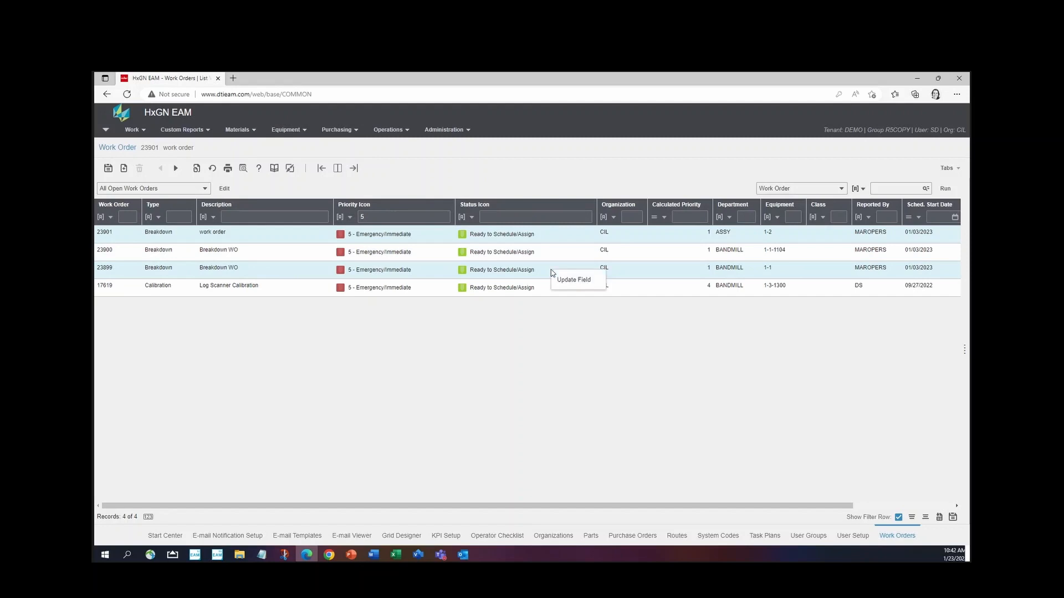
click(573, 285)
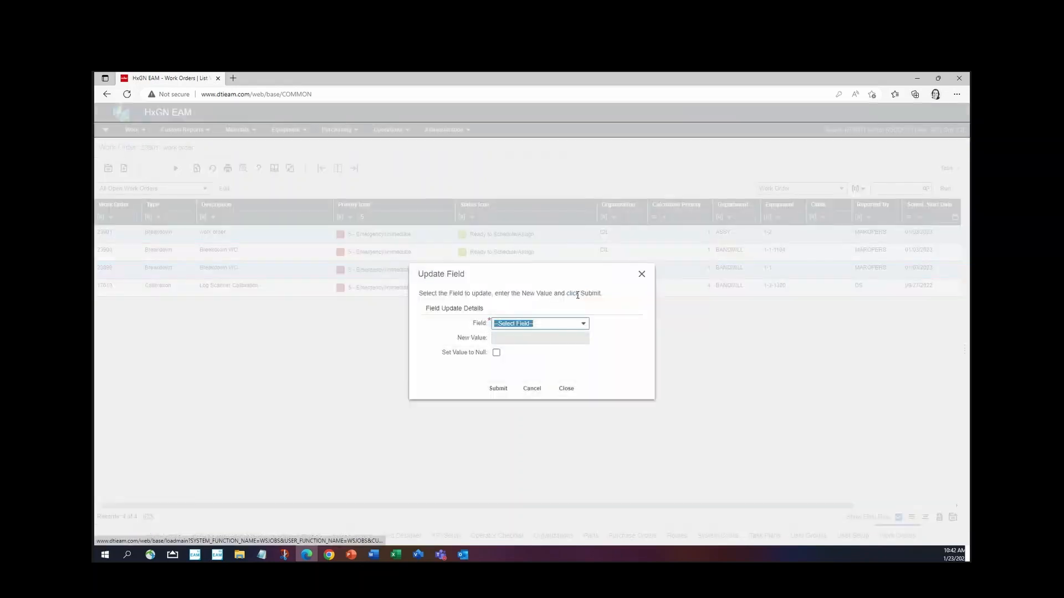
text(St)
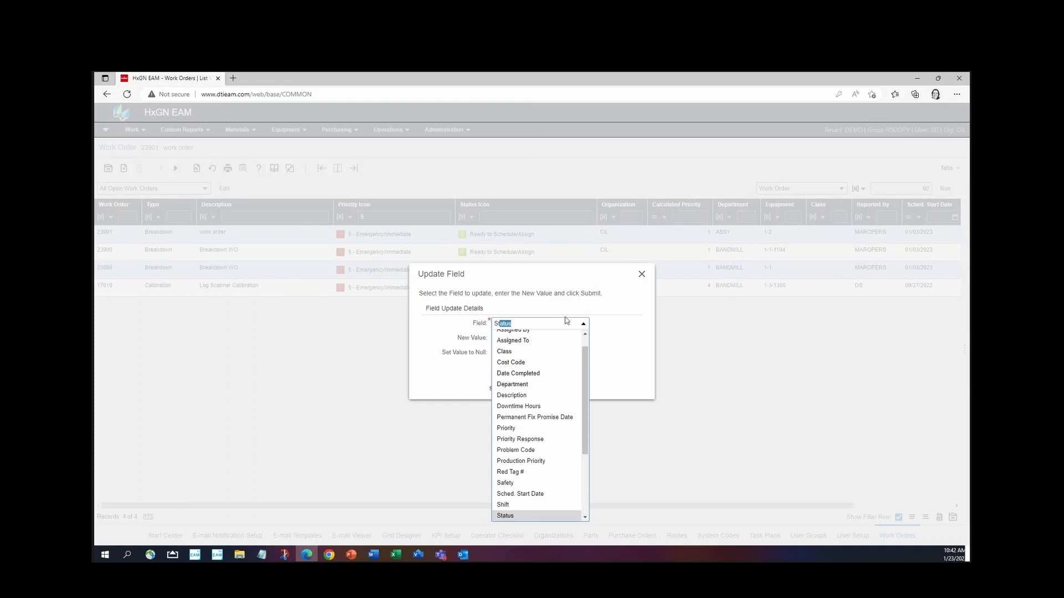
text(atus)
key(Tab)
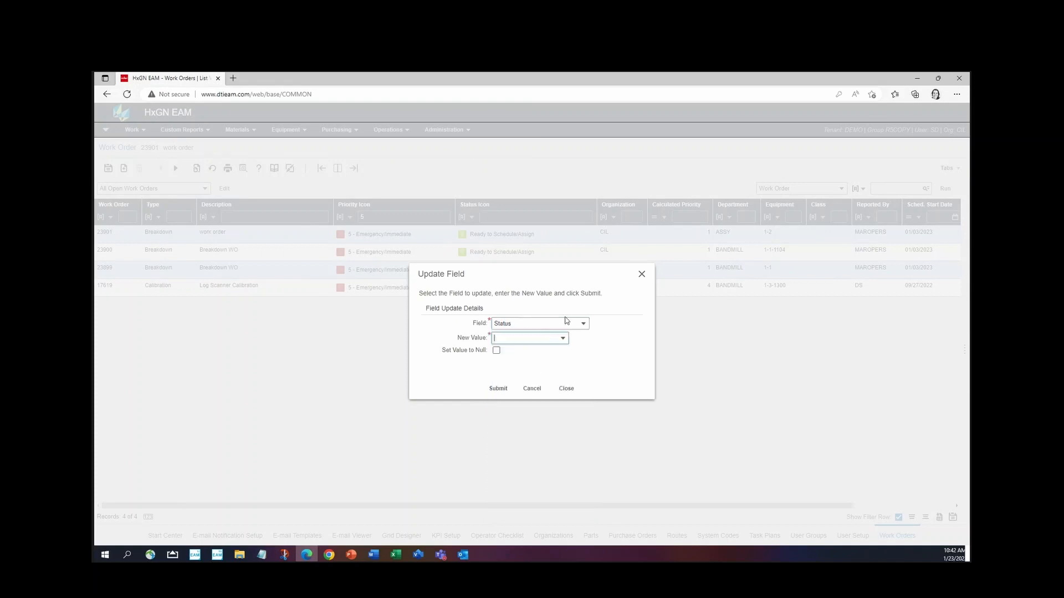
click(563, 338)
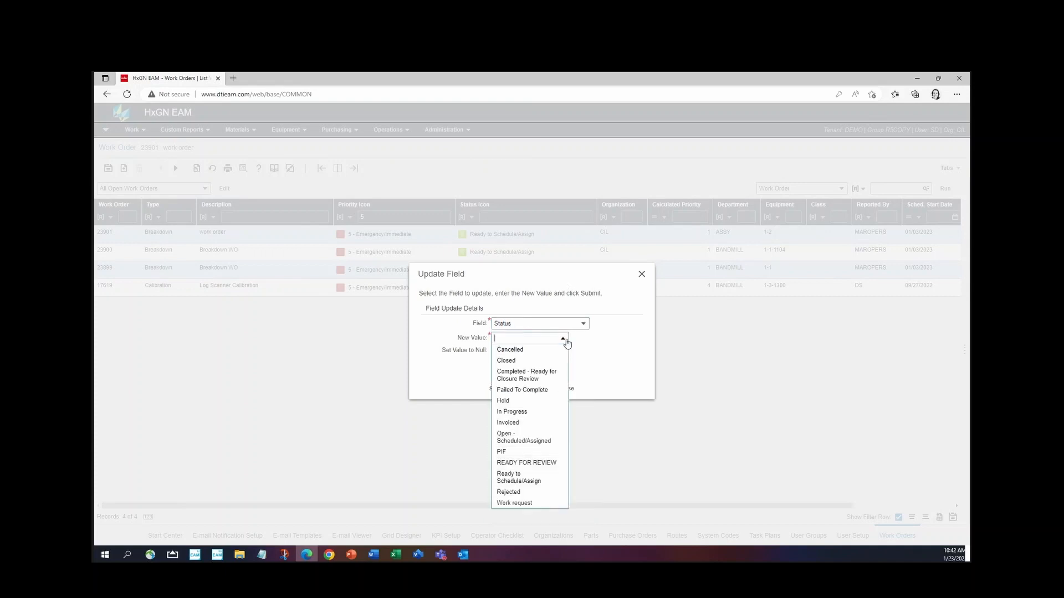
click(549, 444)
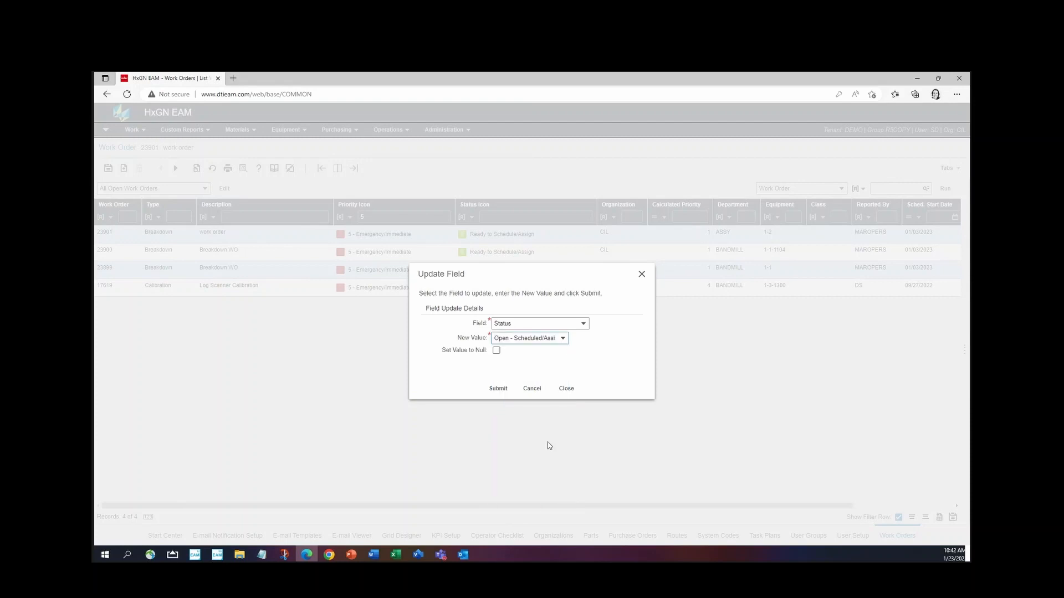
click(497, 389)
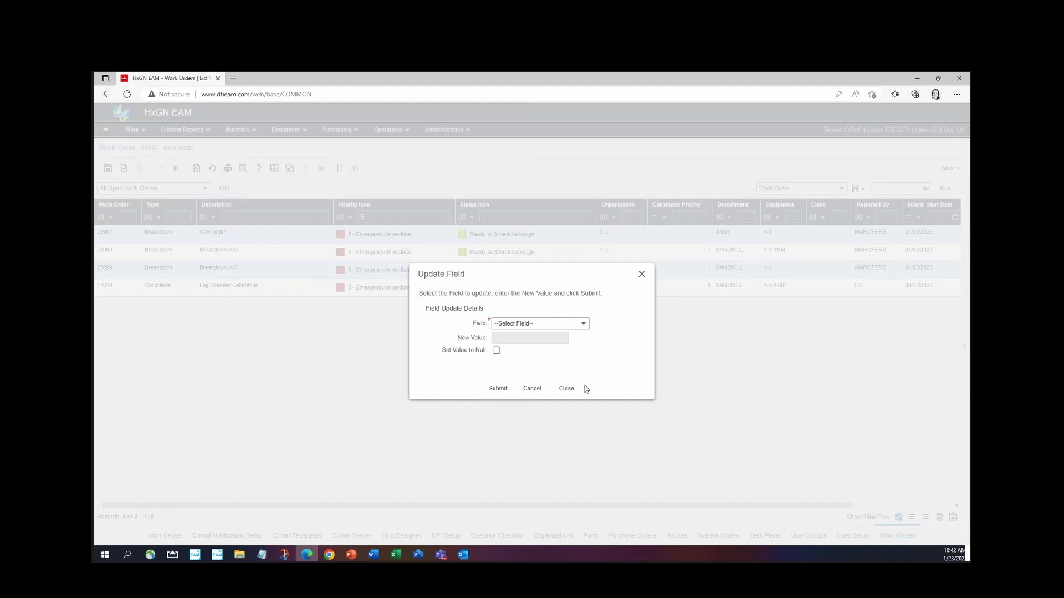
click(570, 391)
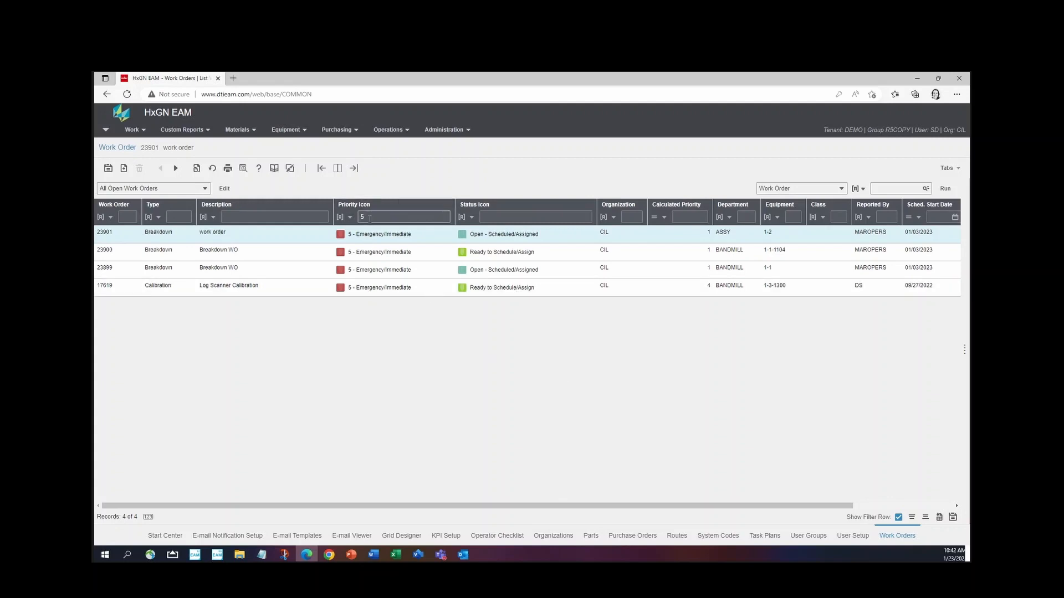
Narrow the priority 5 work orders further by filtering the Status Icon column with "open"
click(562, 219)
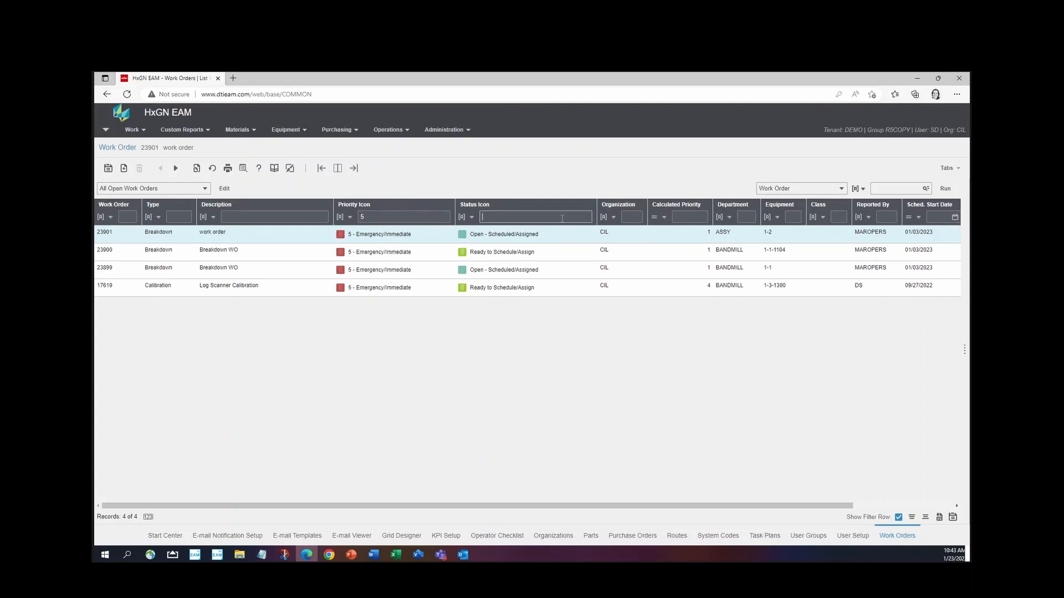
text(open)
key(Return)
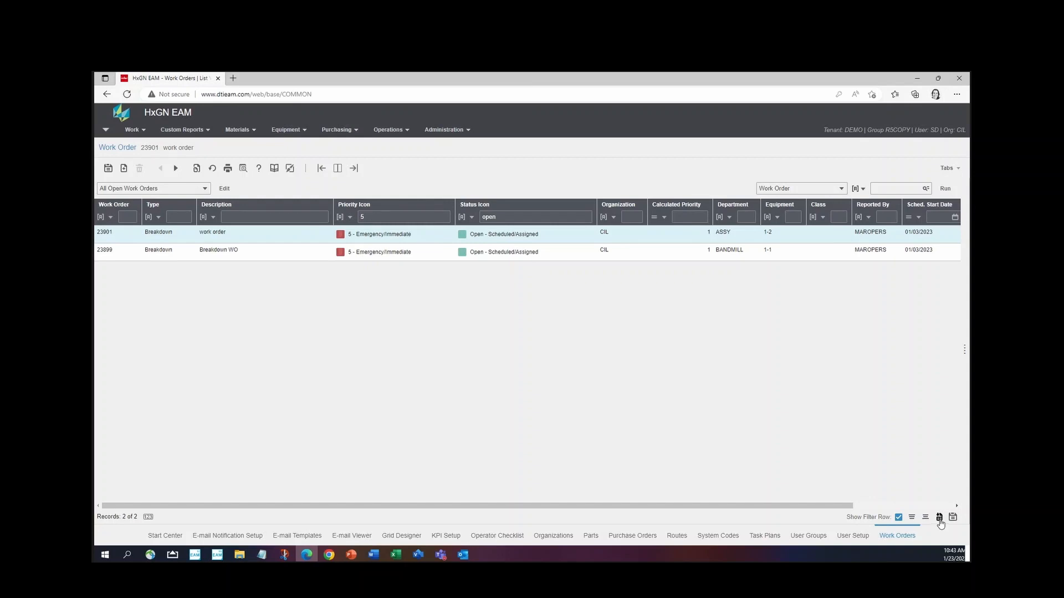
Export the filtered work orders to Excel, open the downloaded sheet with editing enabled, and return to the work order list
click(786, 135)
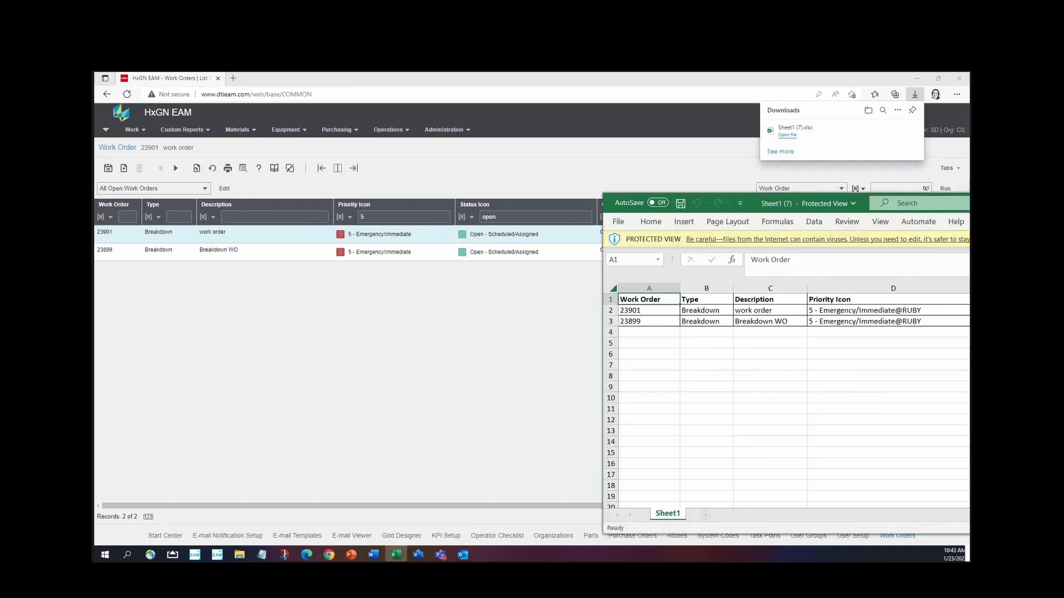
click(806, 213)
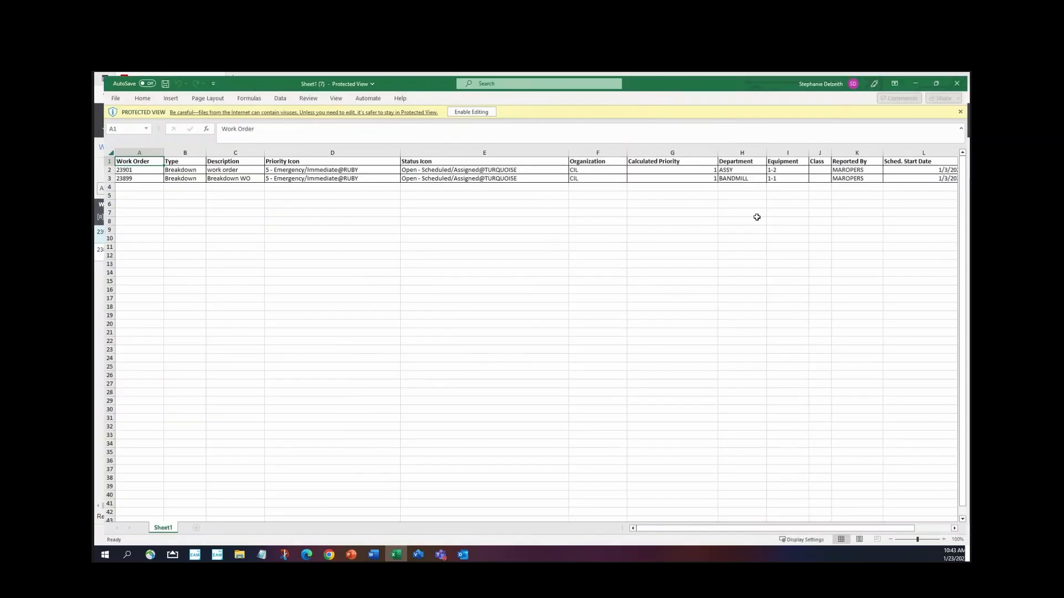
click(467, 107)
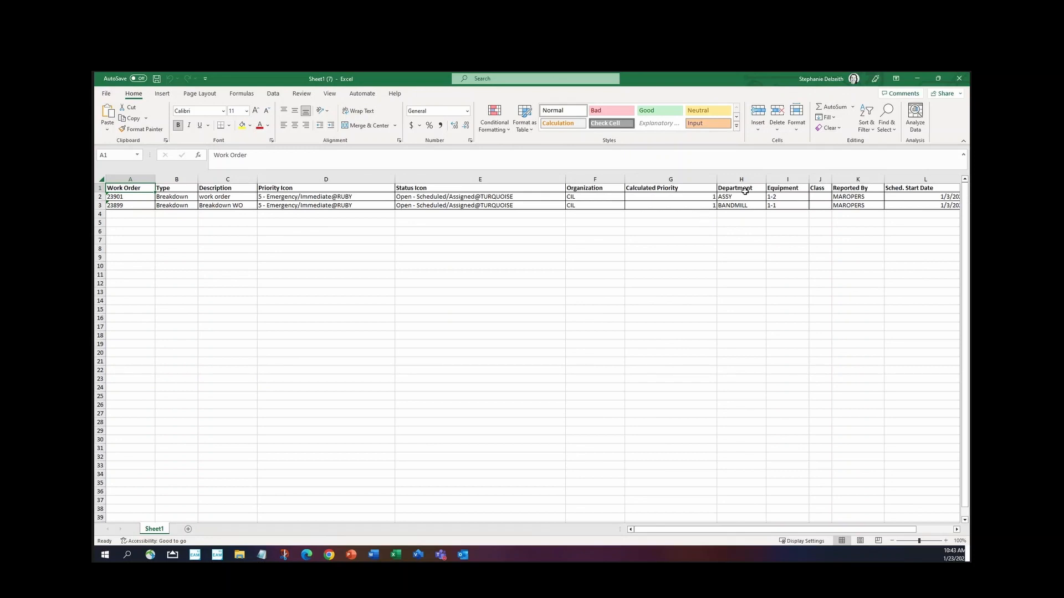
click(918, 82)
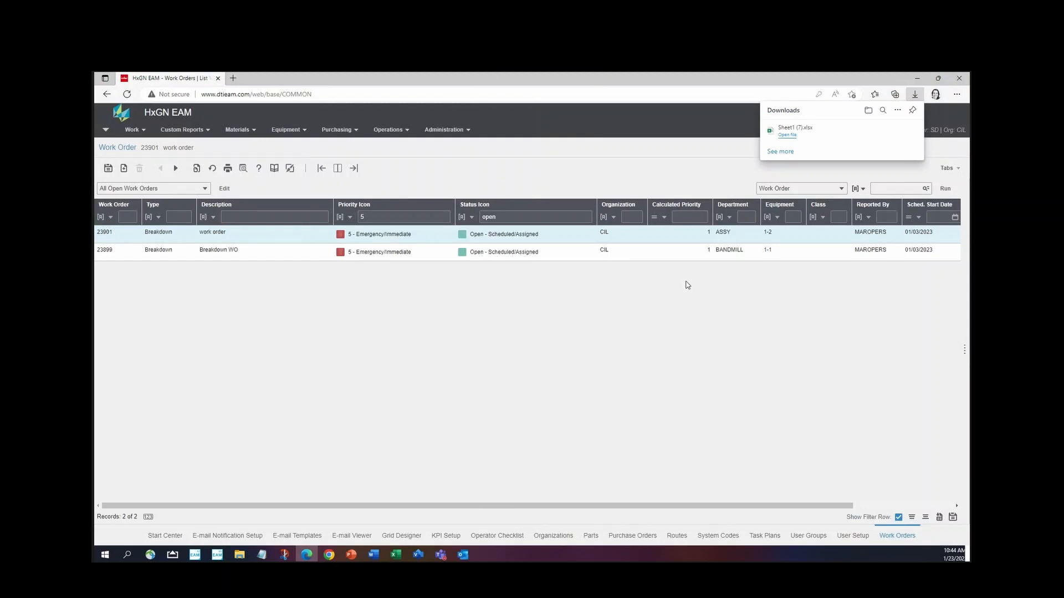
click(688, 285)
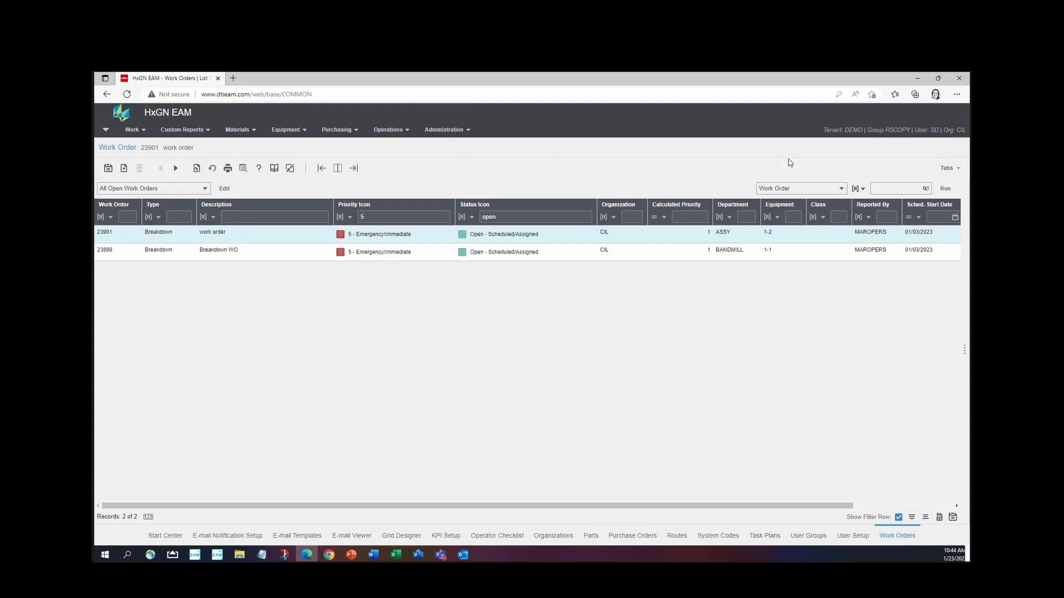
Look at the available search fields, clear the Priority Icon filter, and rerun the list with only the "open" status filter
click(841, 189)
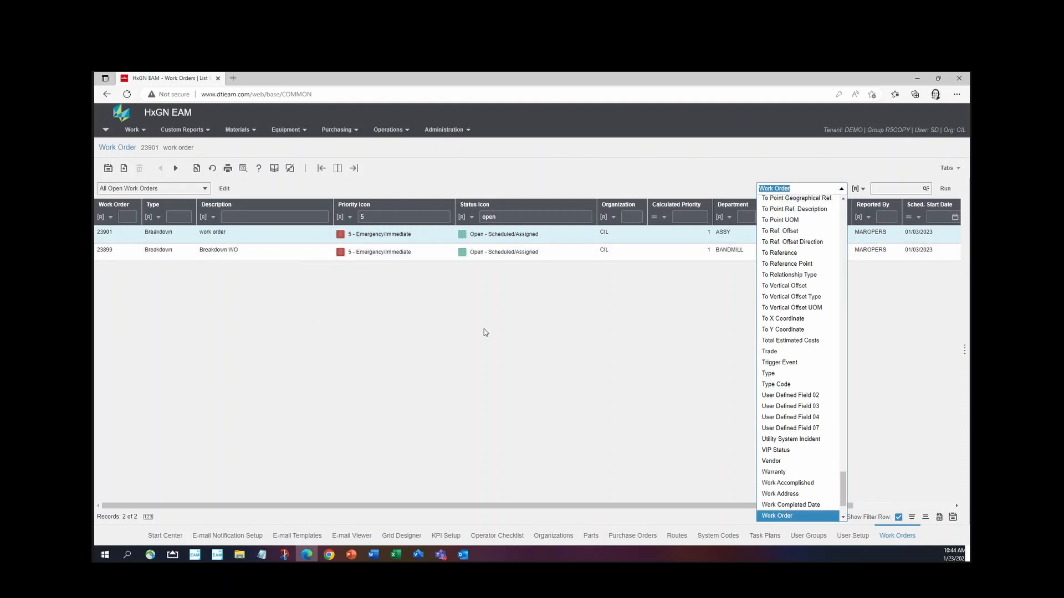
click(522, 218)
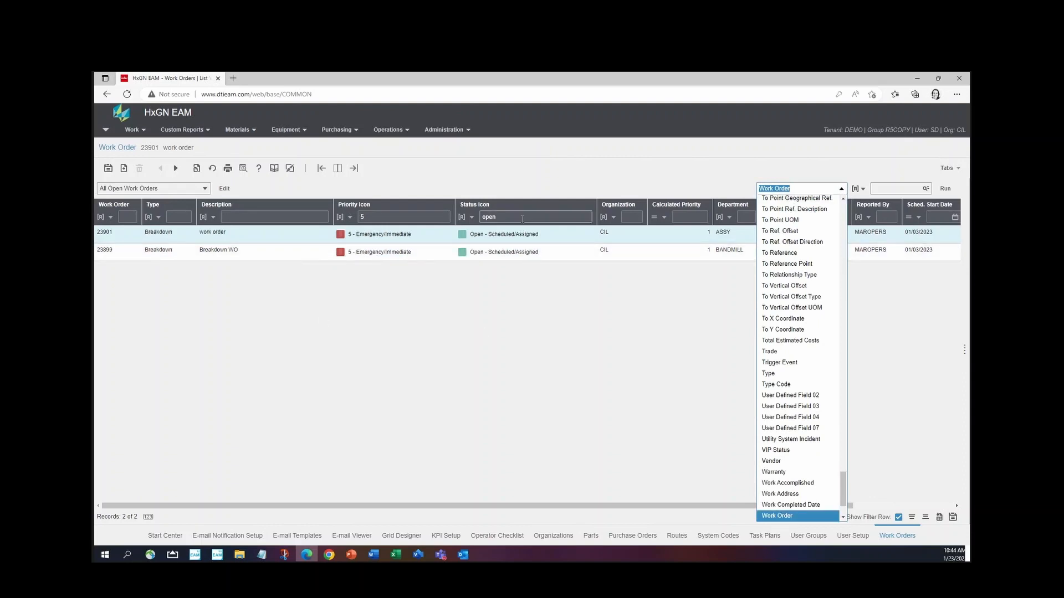
click(416, 217)
key(BackSpace)
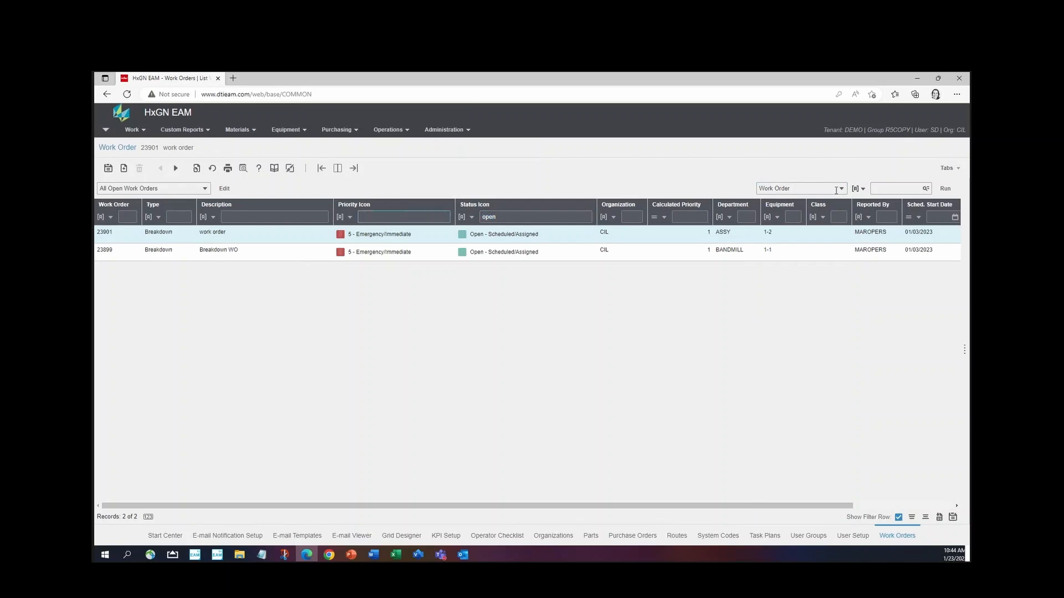
click(947, 189)
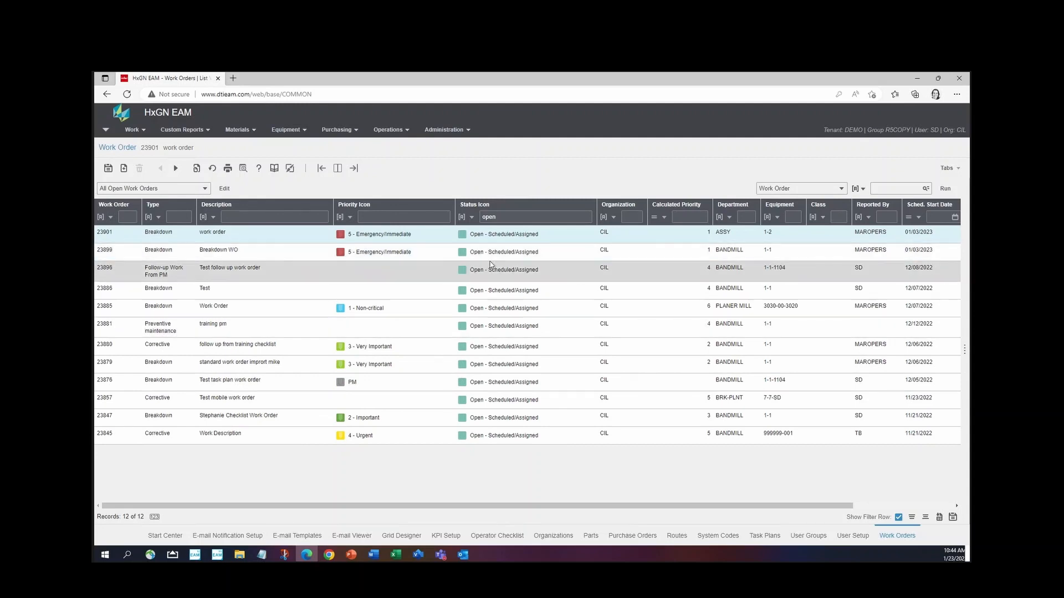
Add the description filter "test" to the open-status list and review the available Description filter operators without changing the operator
click(276, 217)
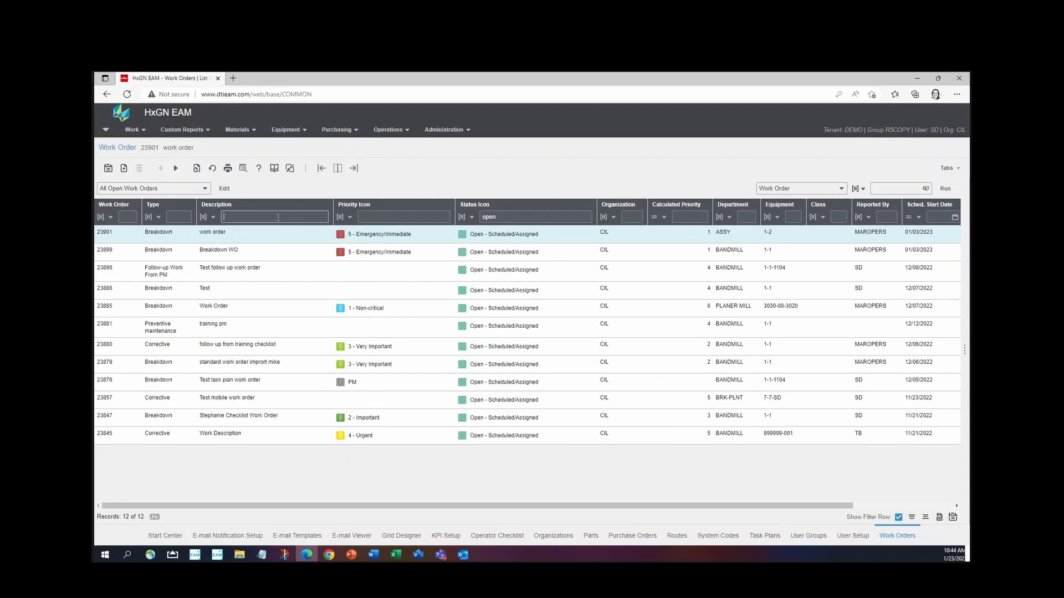
text(test)
key(Return)
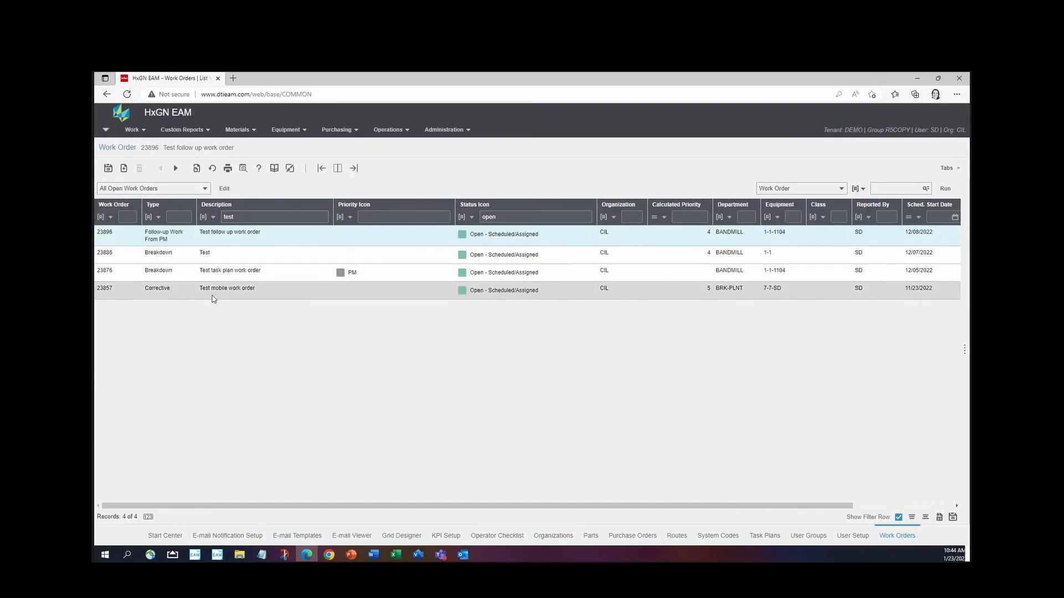
click(203, 219)
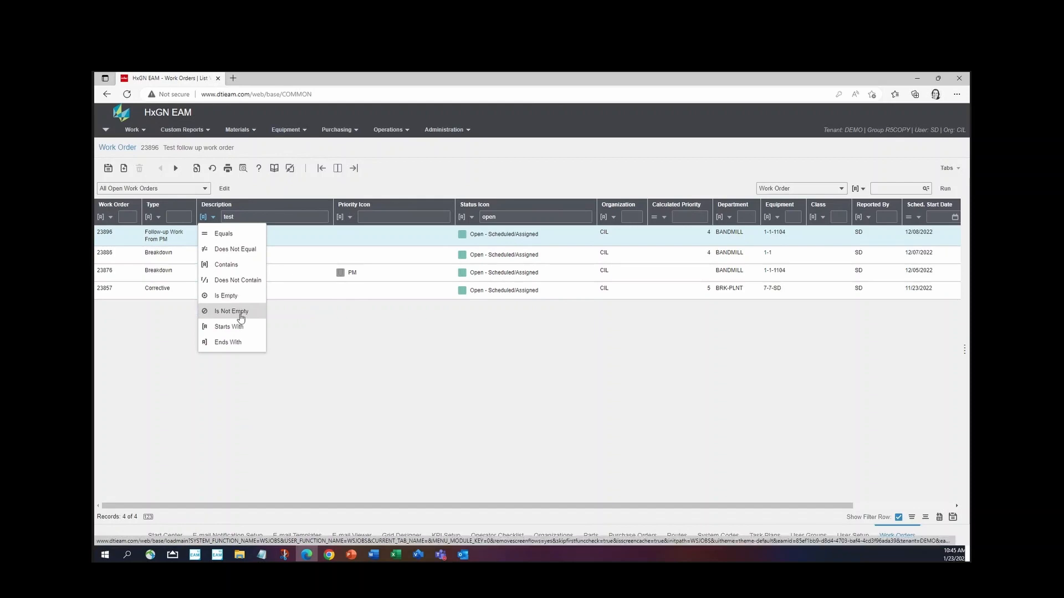
click(341, 368)
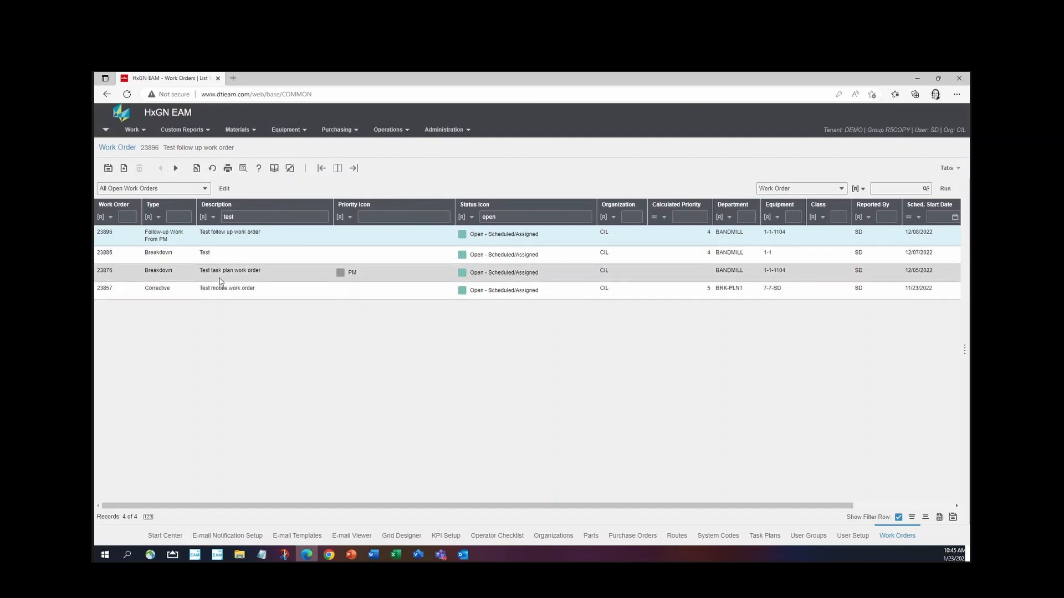
Try the Description filter "test plan" on the open-status list, and cut the filter text back to "test"
click(285, 218)
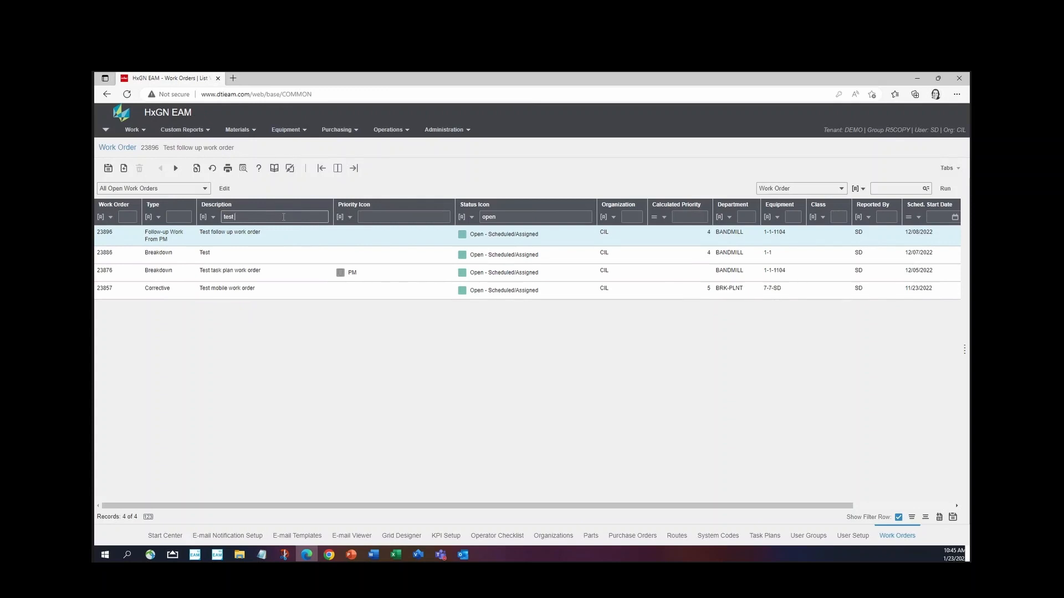
text(plan)
key(Return)
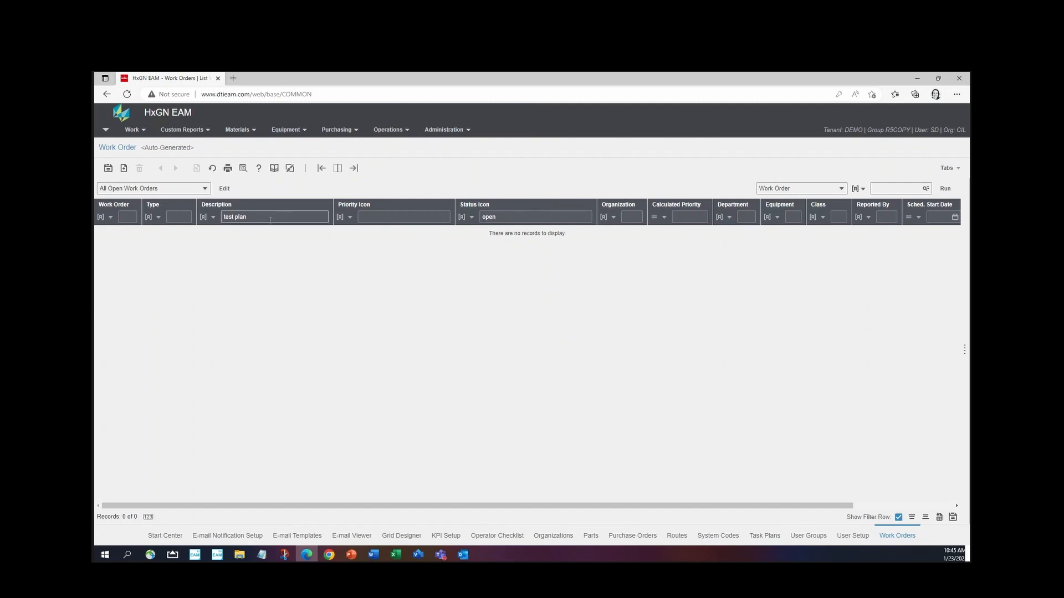
key(BackSpace)
key(BackSpace)
key(BackSpace)
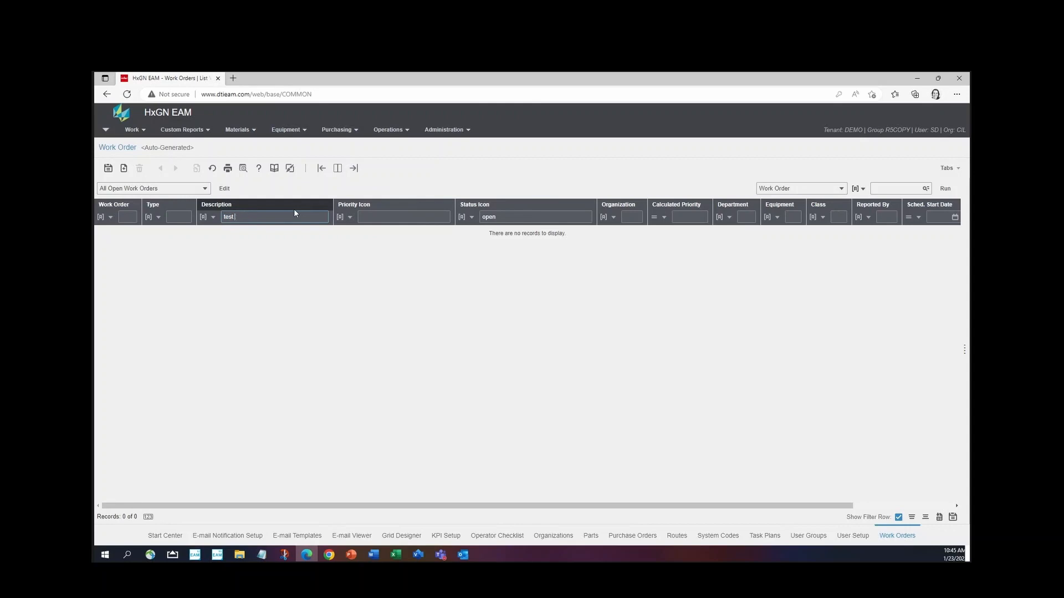
Choose Description as the search field and search the "test" and "open" filtered list for "task"
click(842, 189)
click(841, 189)
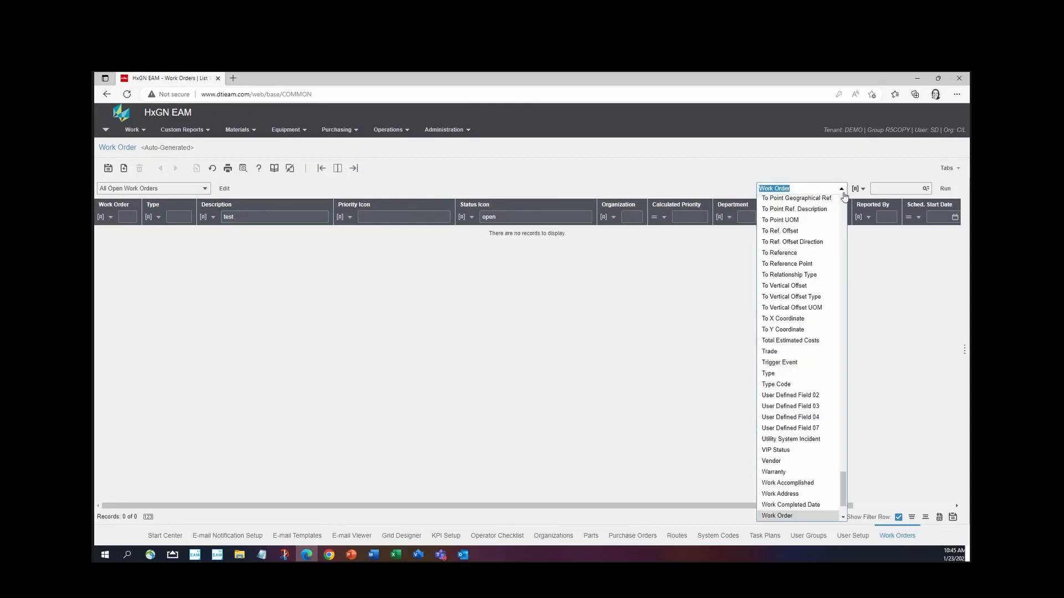
text(Description)
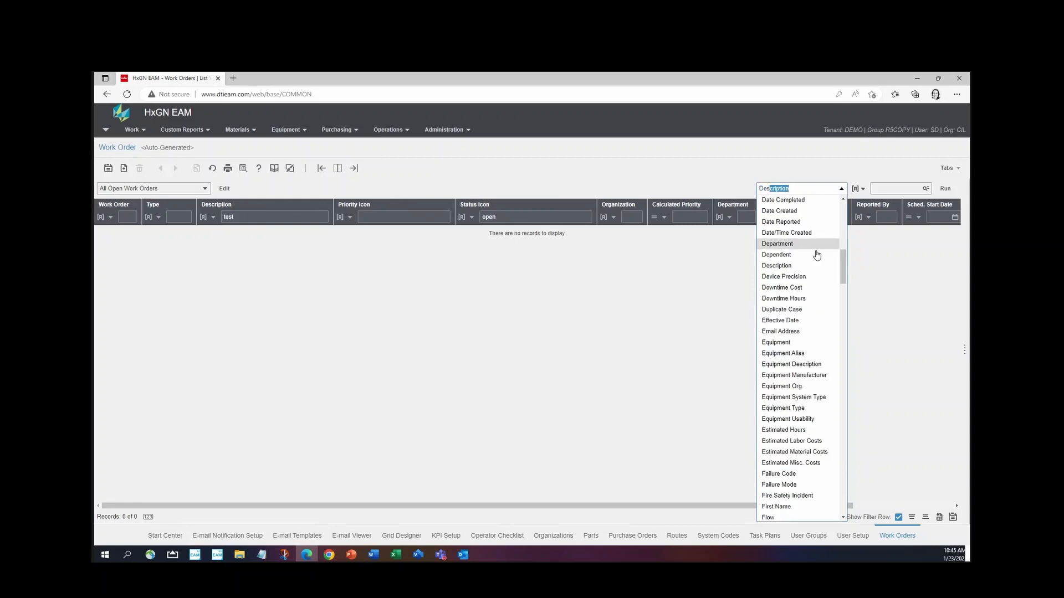
click(810, 267)
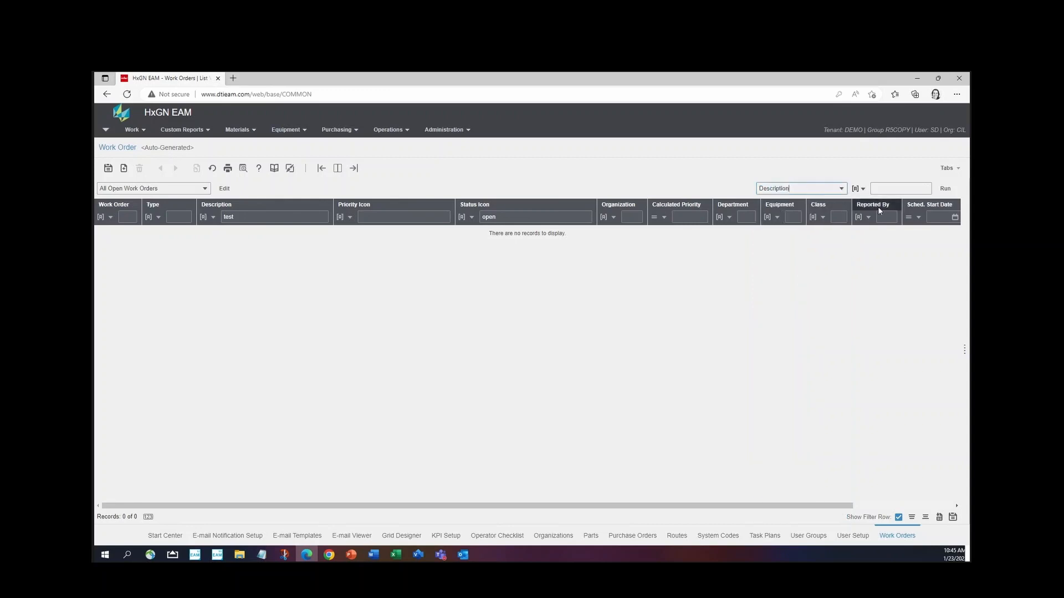
click(891, 189)
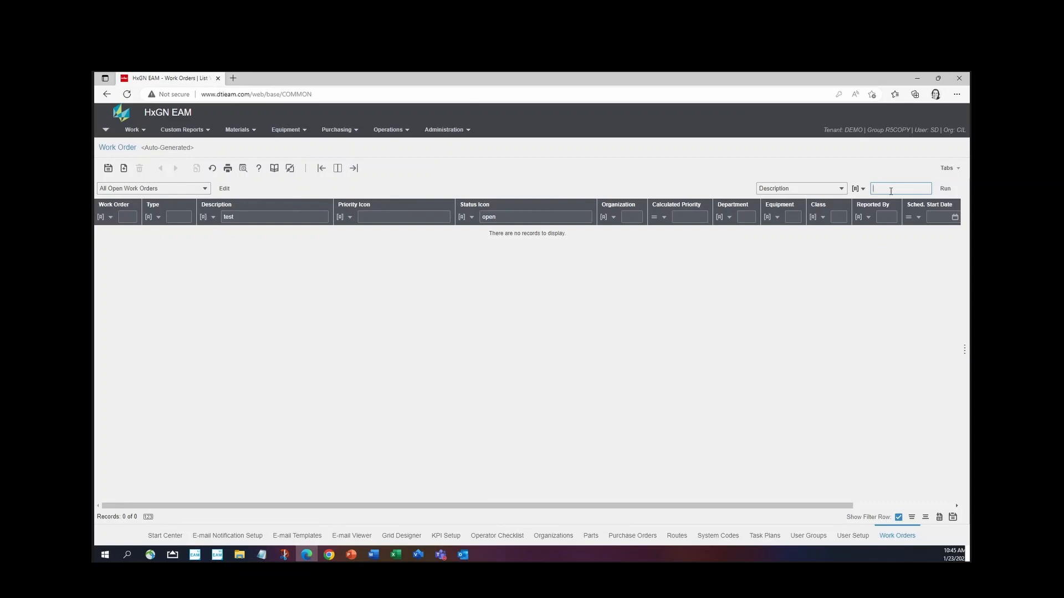
text(task)
key(Return)
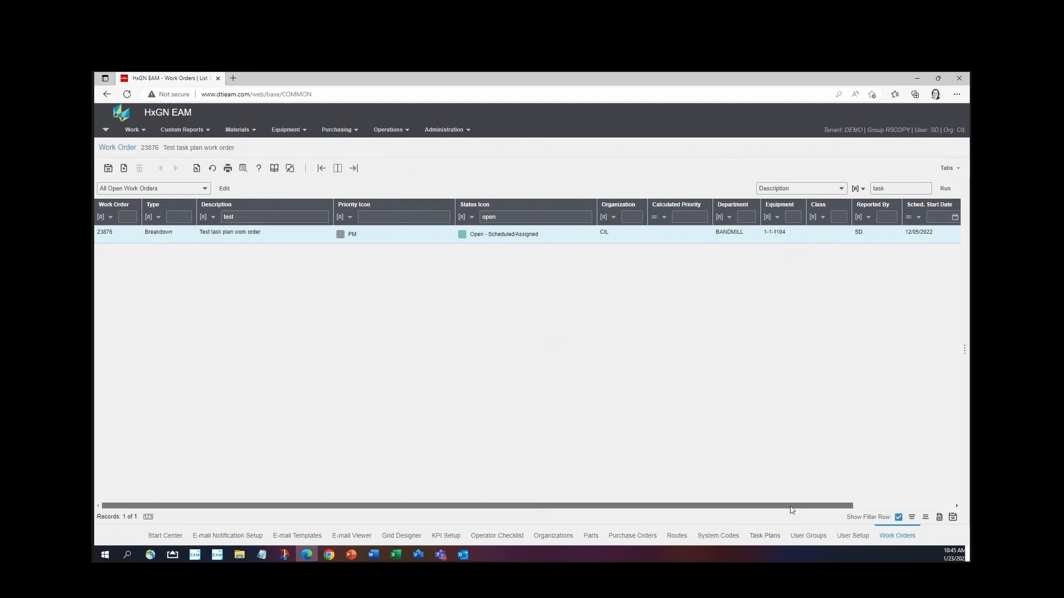
Clear the Description filter, the Status Icon filter and the search value, and rerun the All Open Work Orders list
drag(791, 510, 390, 516)
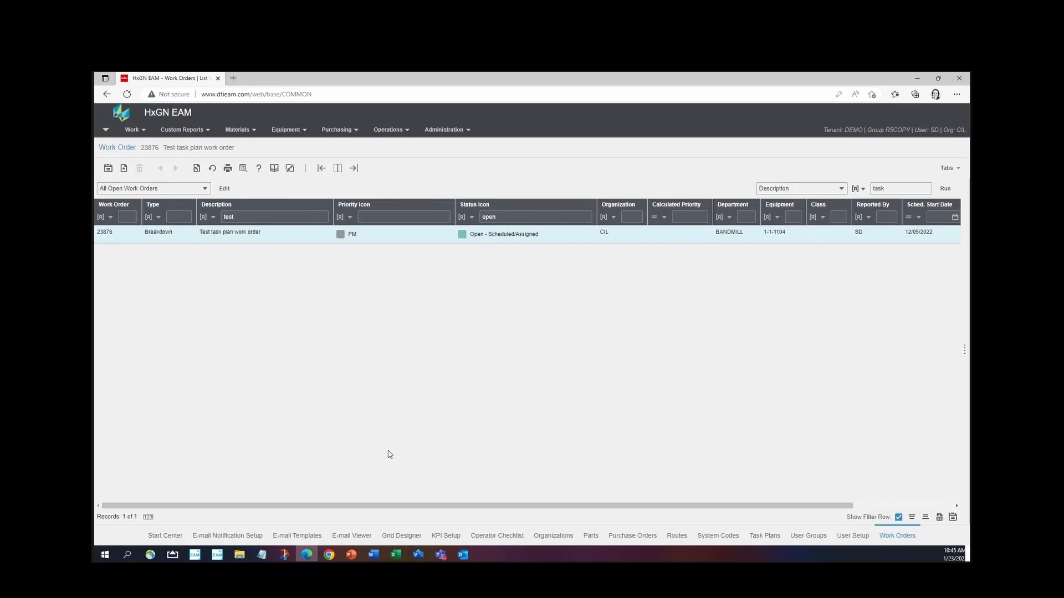
double_click(318, 215)
key(BackSpace)
double_click(560, 216)
key(BackSpace)
double_click(901, 188)
key(BackSpace)
key(Return)
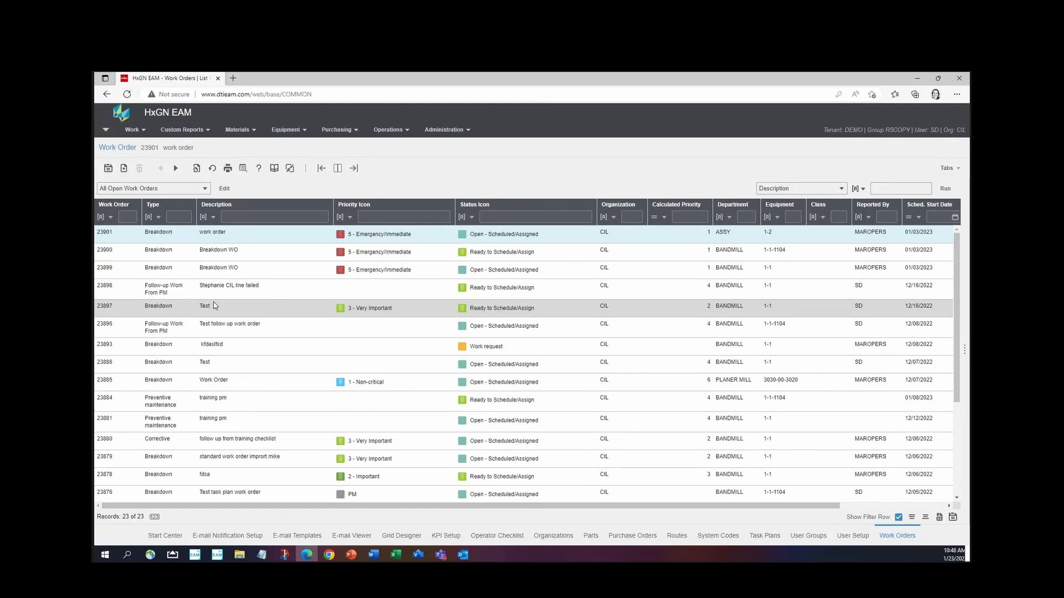
Open the "Breakdown WO" work order for equipment 1-1-1104 and start a new blank work order record
double_click(304, 255)
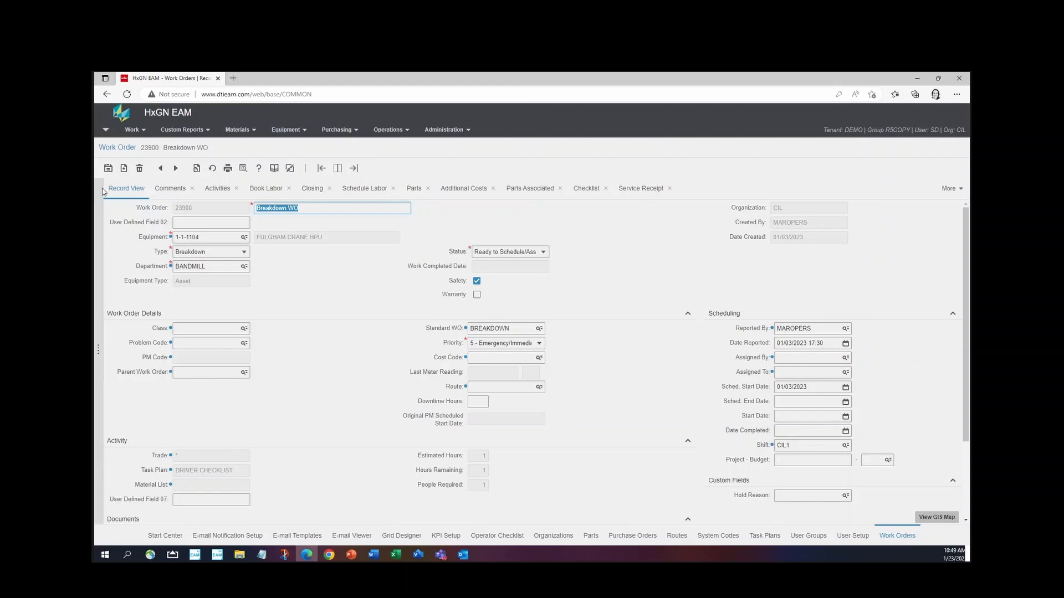
click(124, 169)
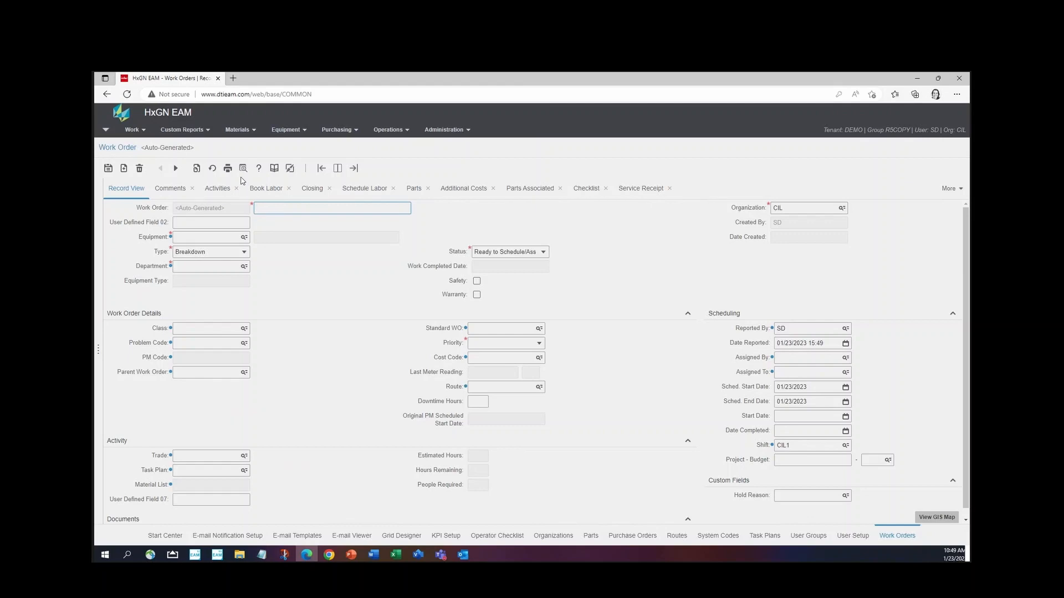
click(143, 173)
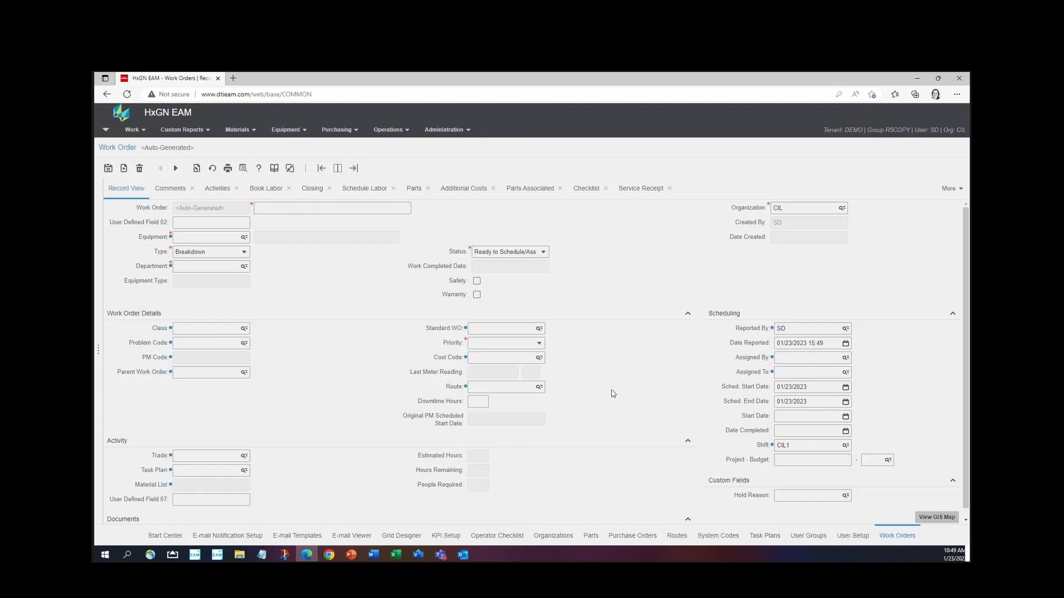
Go to the first work order in the list, copy its record, and reset the copy to a blank work order
click(175, 169)
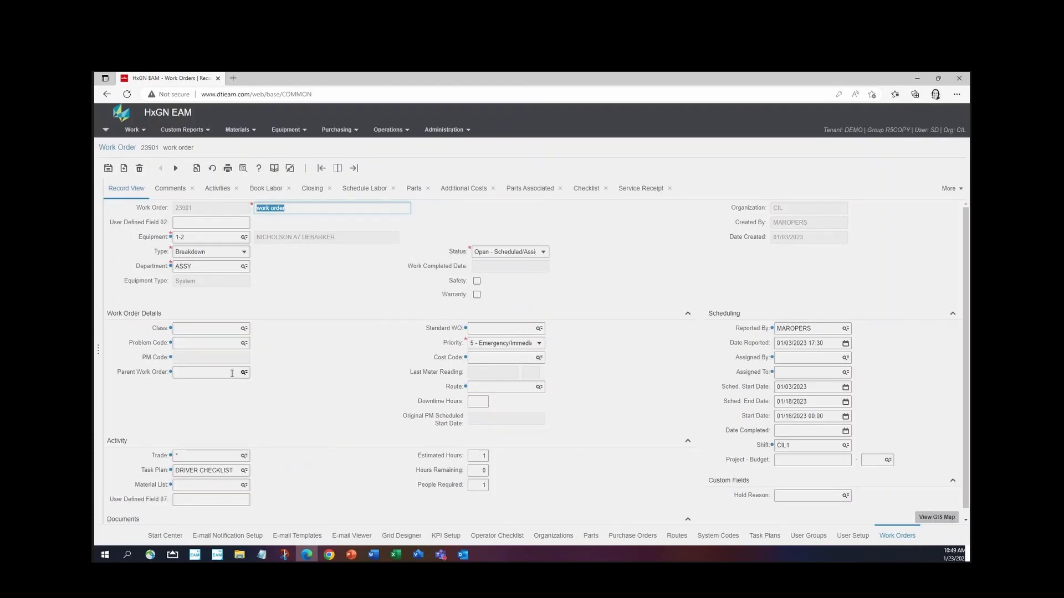
click(195, 170)
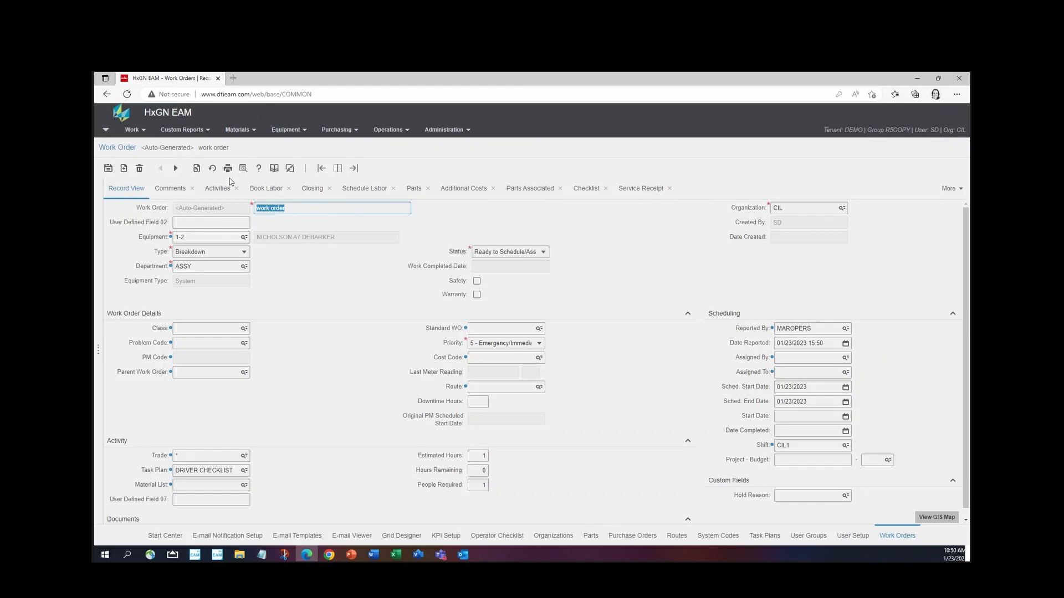
click(212, 169)
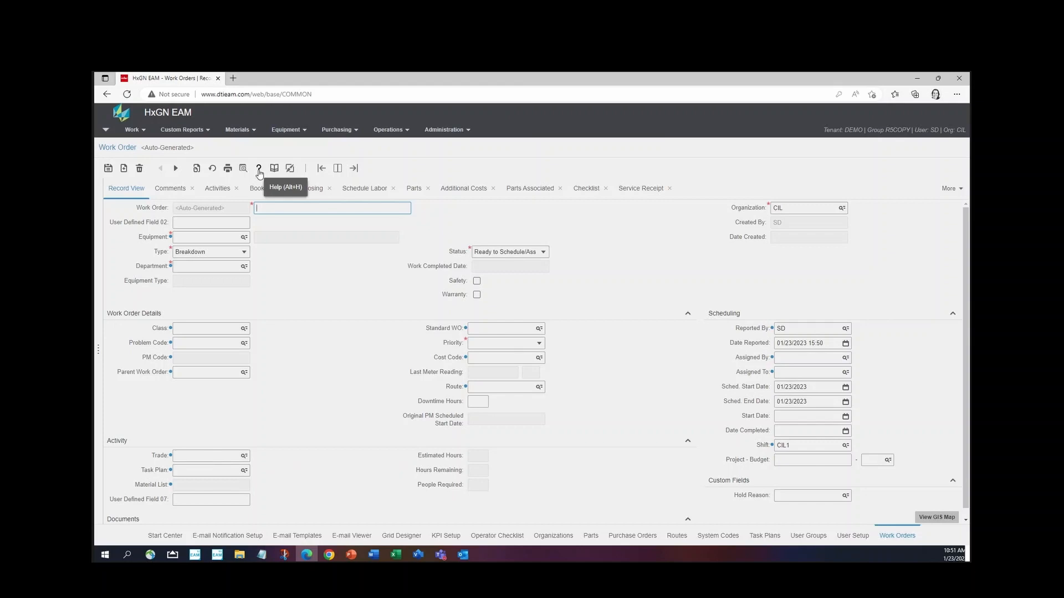
Look through the online help topic for work orders and close the help window
click(105, 131)
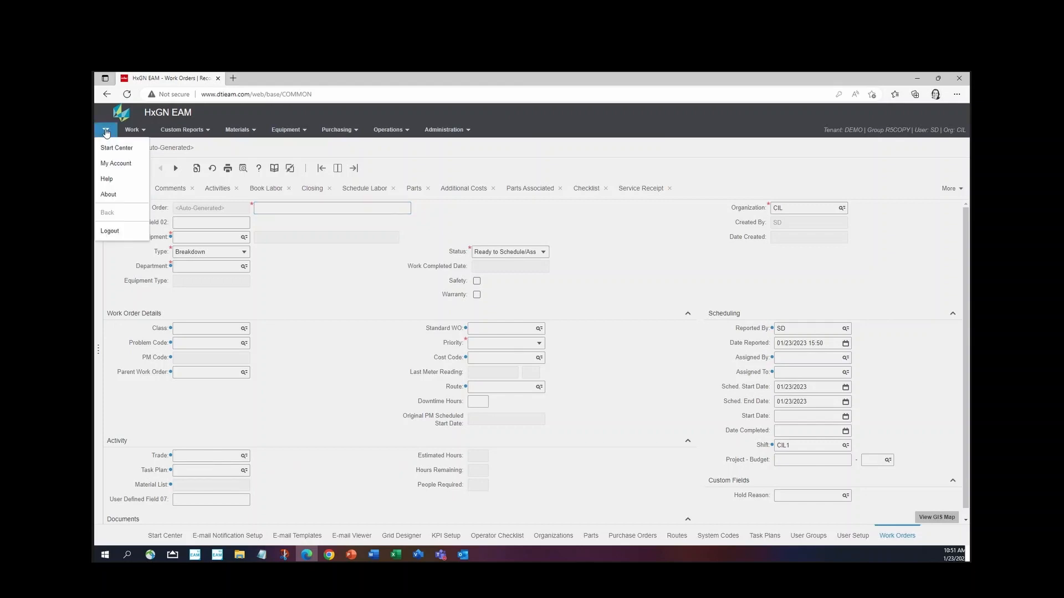
click(357, 315)
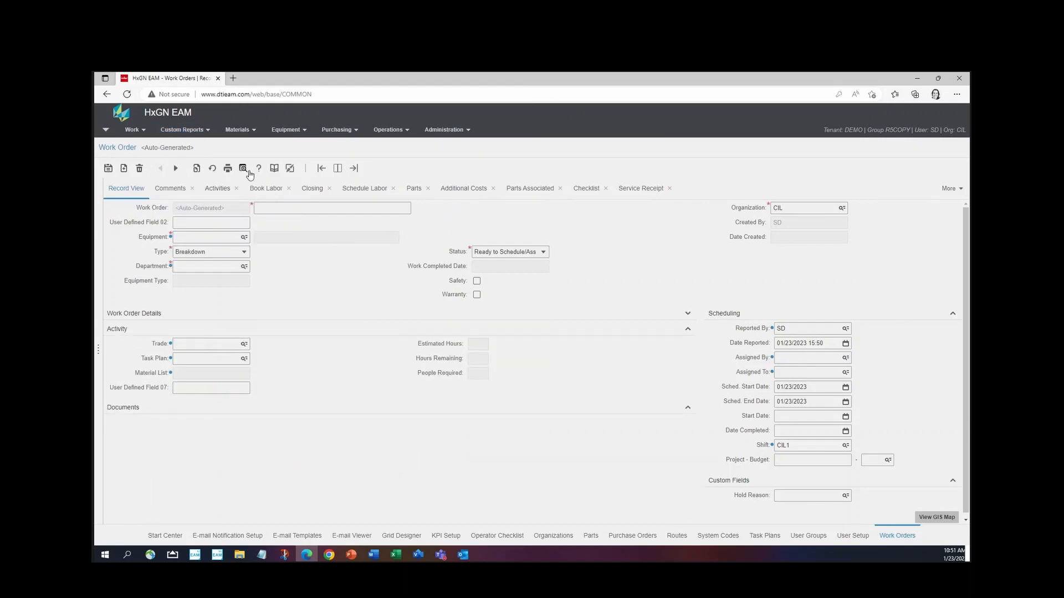
click(271, 172)
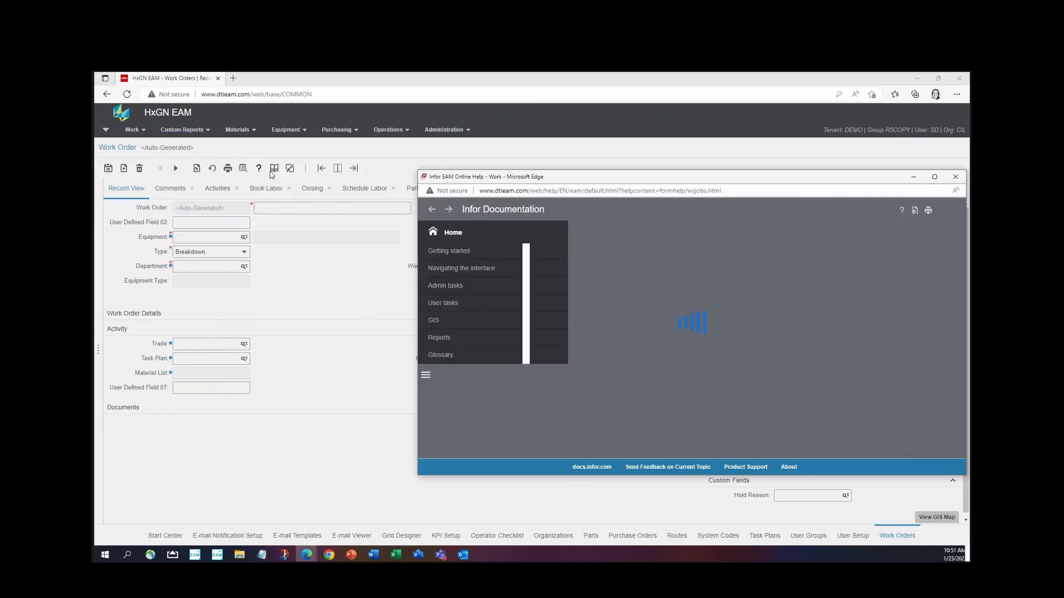
drag(739, 178, 609, 184)
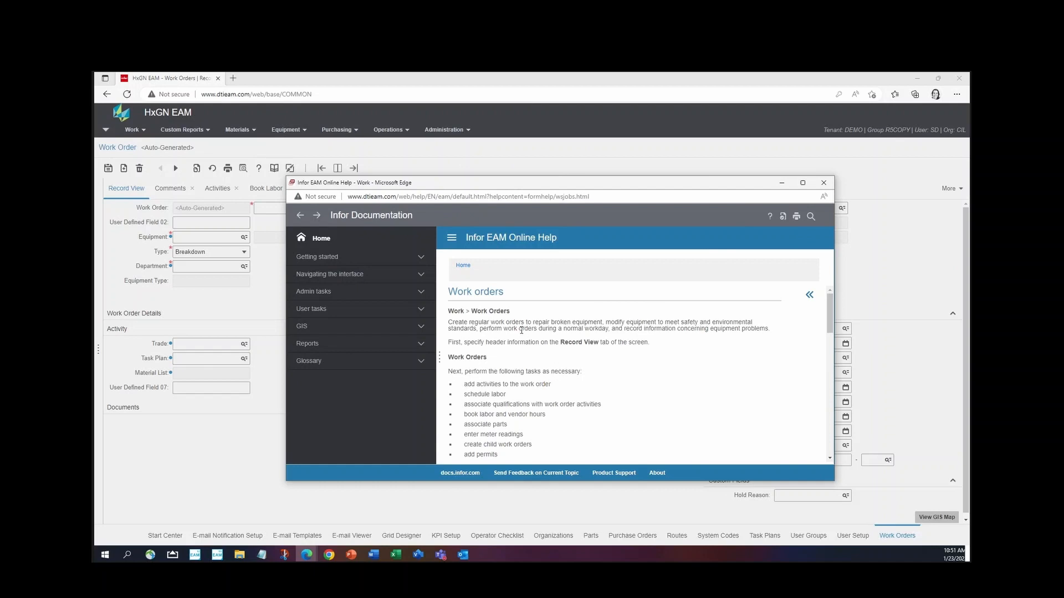
scroll(536, 369, down, 1)
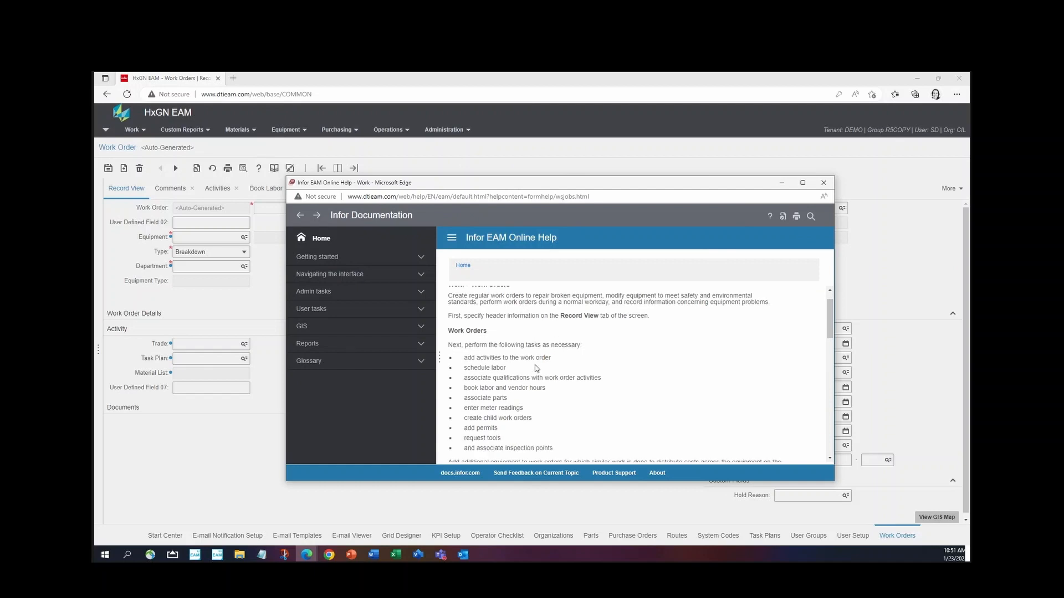
scroll(536, 369, down, 3)
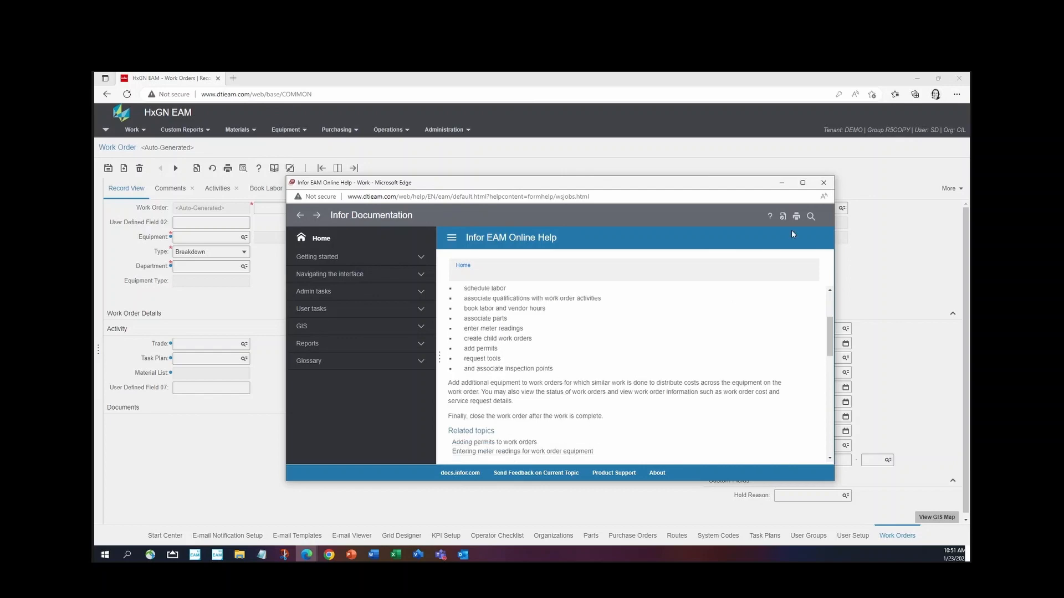
click(824, 183)
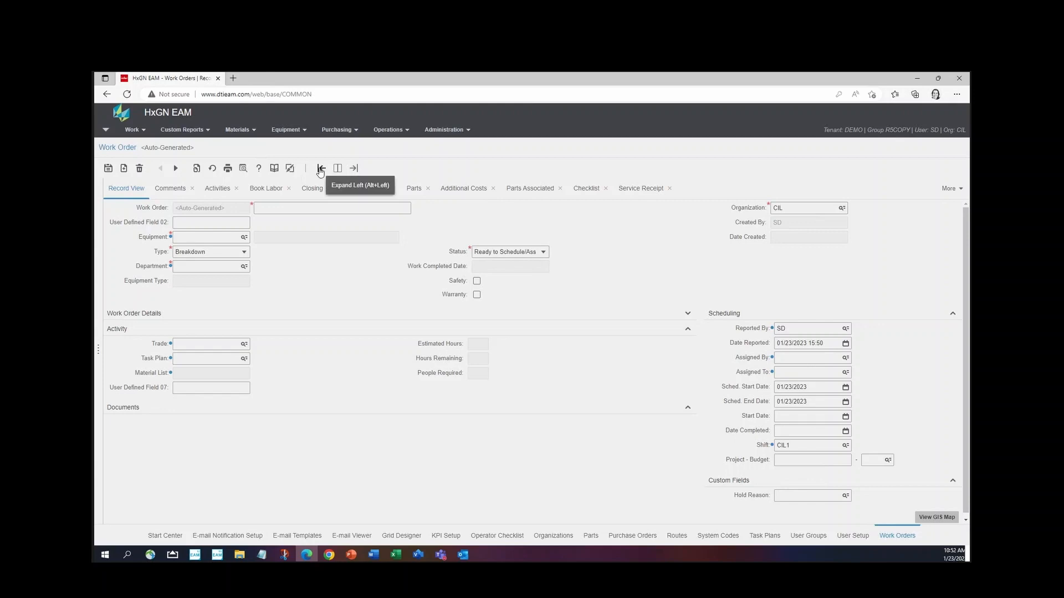
Compare the full list view and the split view with its search field, and return to the full record view
click(353, 169)
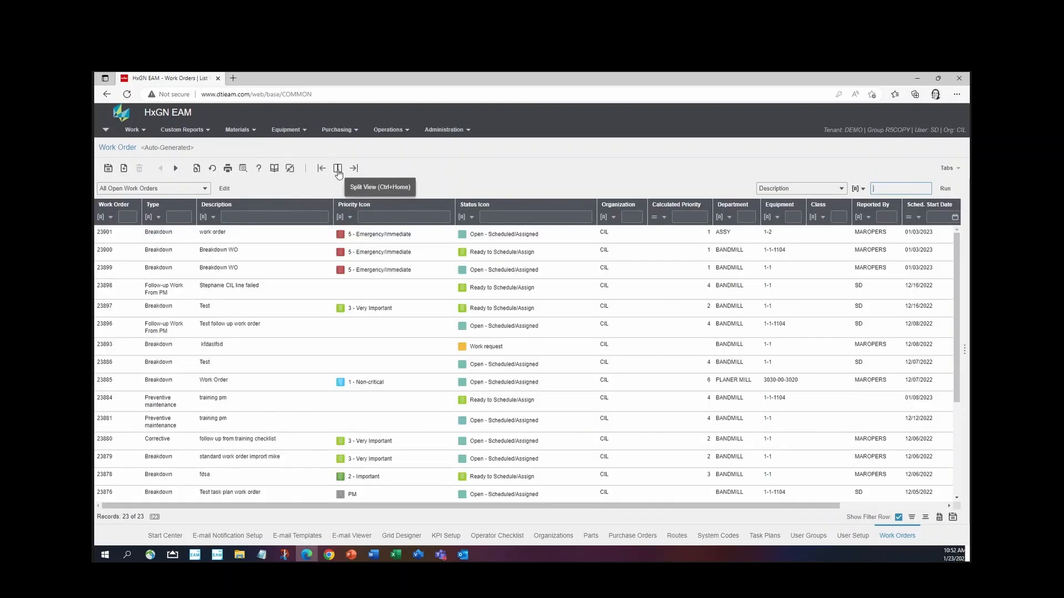
click(338, 169)
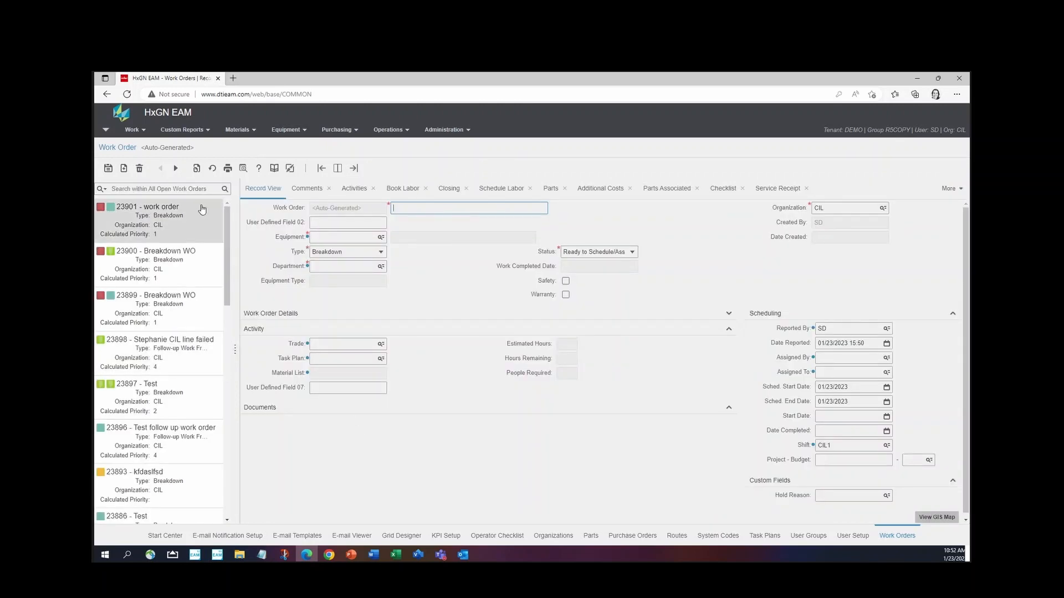
click(169, 189)
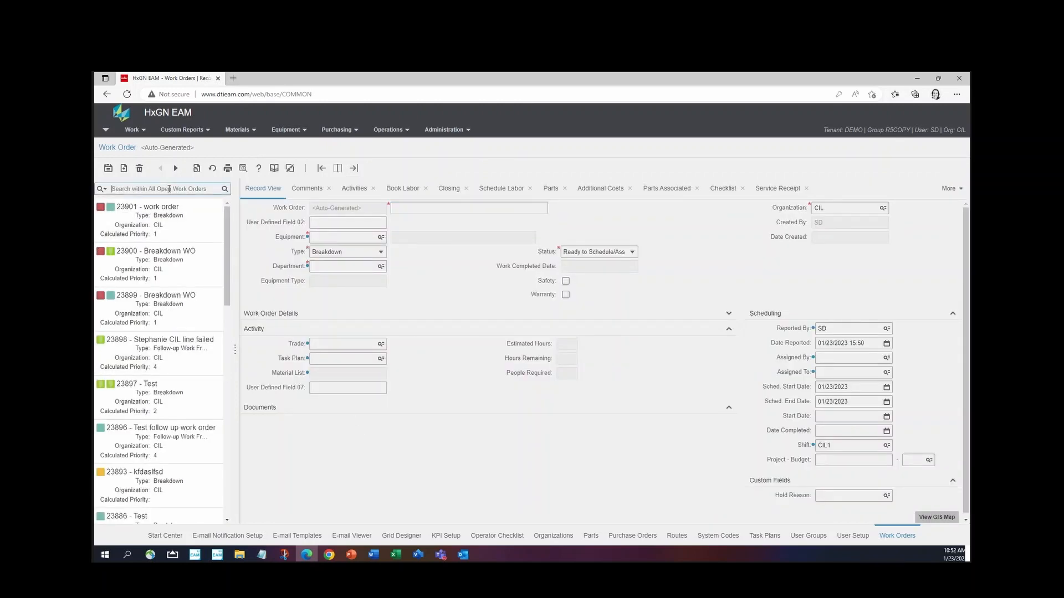
click(321, 168)
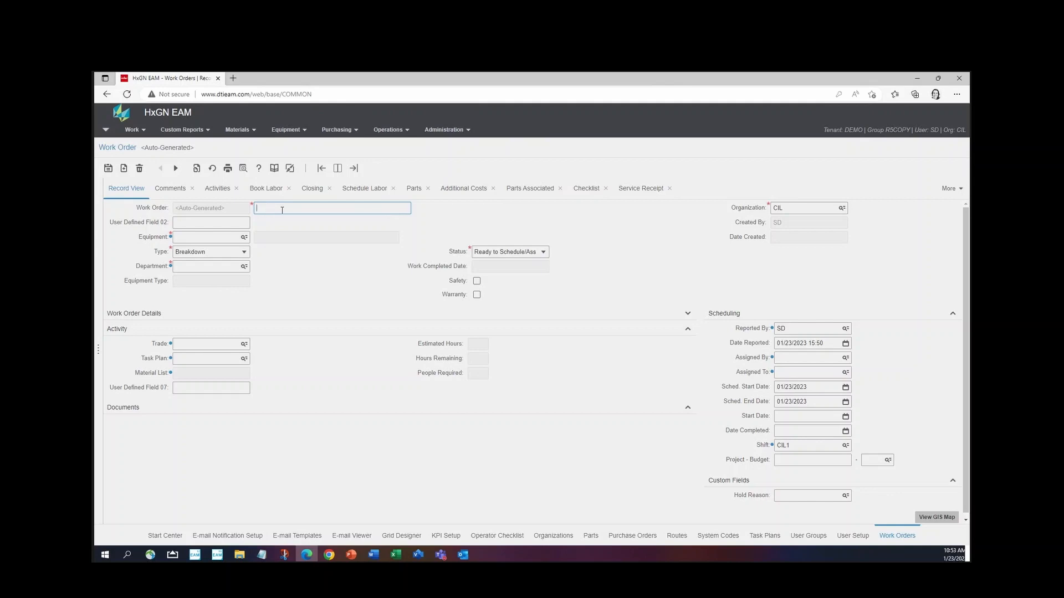
Describe the new work order as "Test" and assign equipment 1-1-1104, FULGHAM CRANE HPU, from the equipment lookup
text(Test)
click(244, 238)
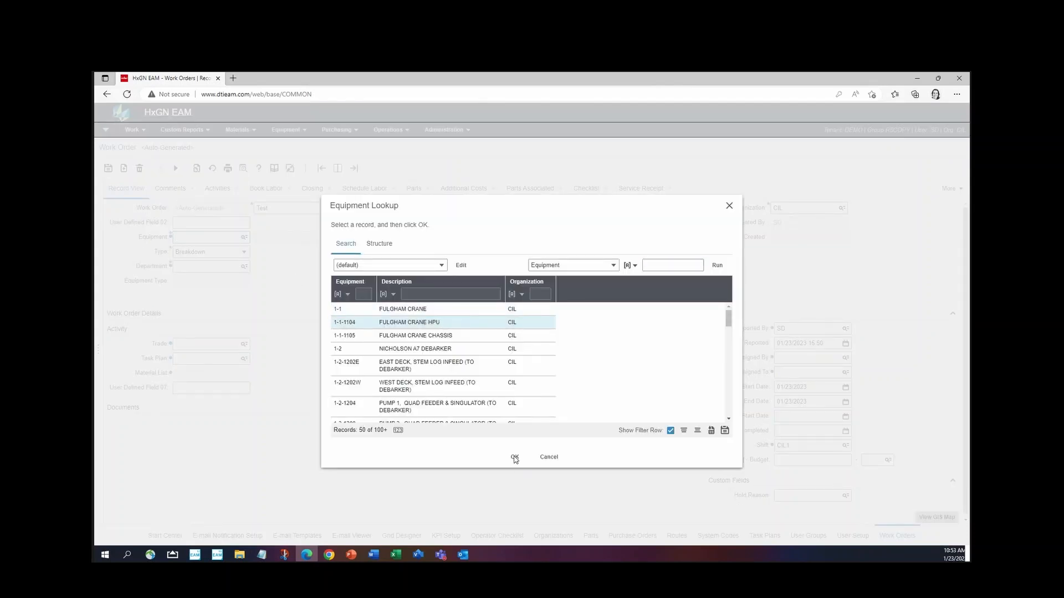
double_click(456, 327)
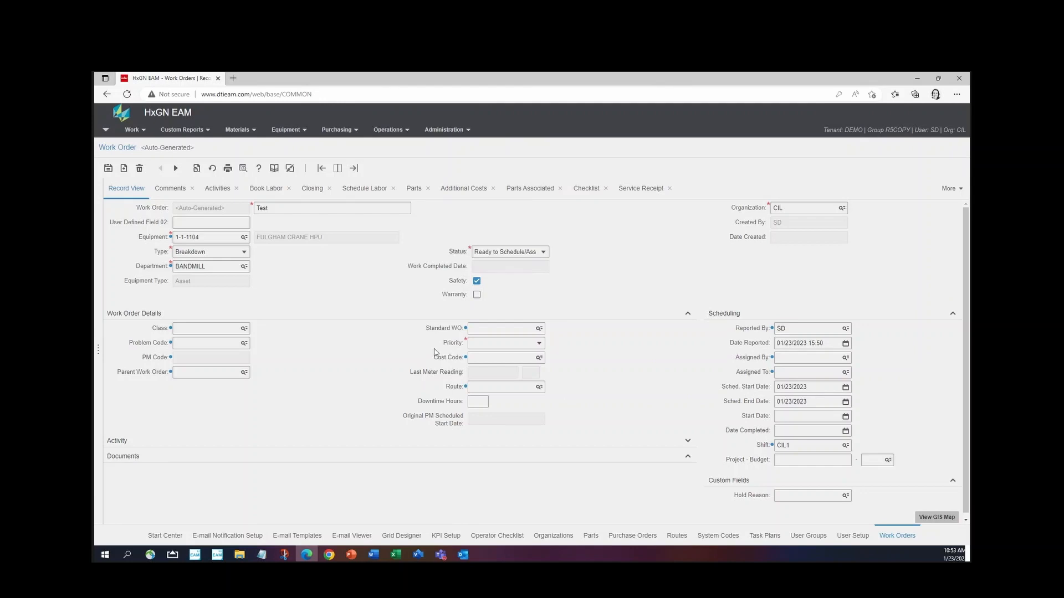
Try to save the work order, set its Priority to "2 - Important", and save the record
click(108, 168)
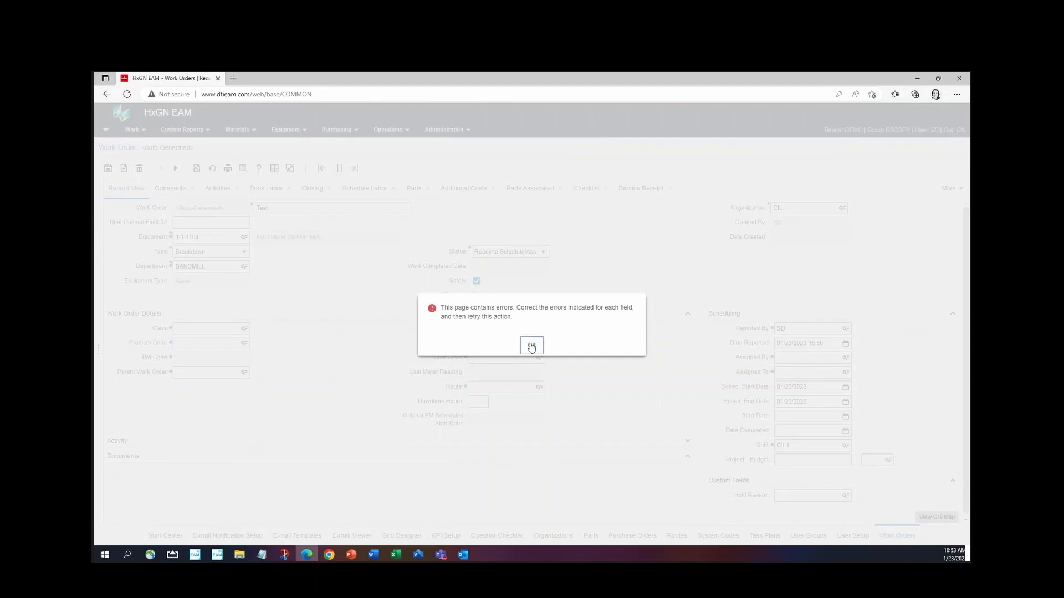
click(531, 347)
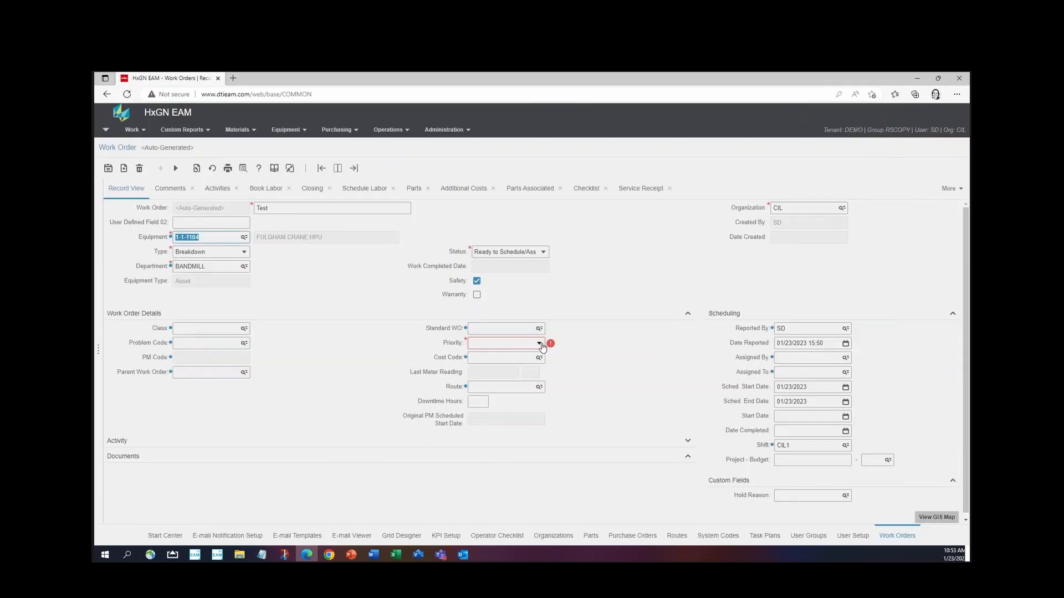
click(531, 344)
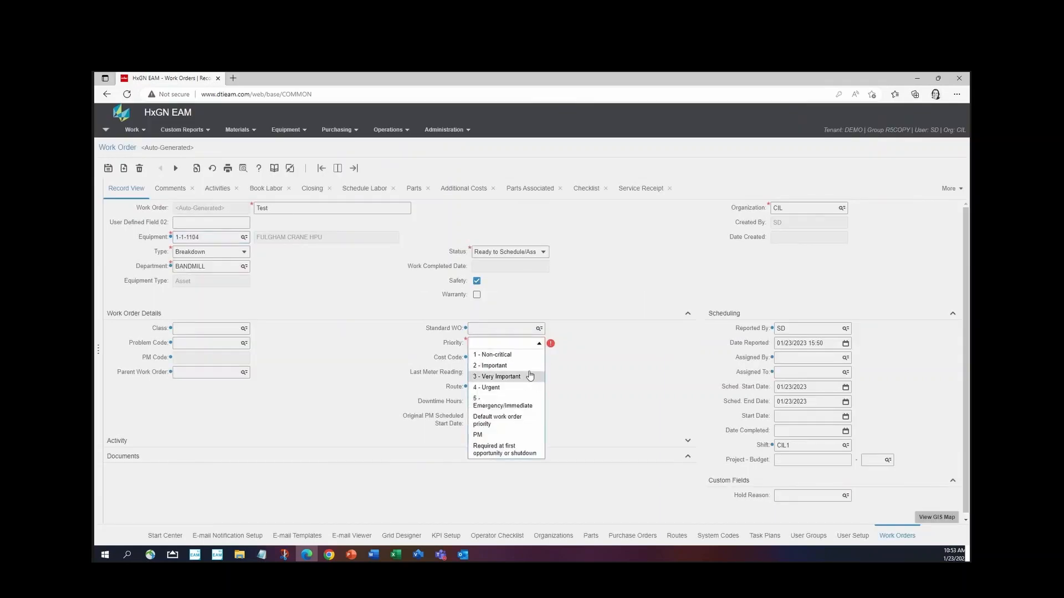
click(526, 365)
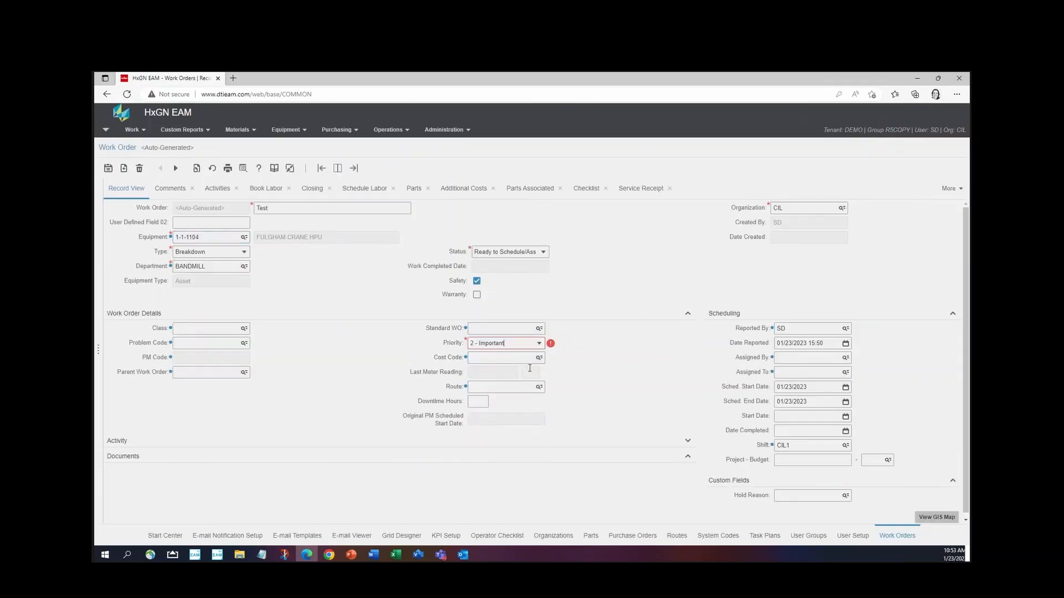
click(108, 170)
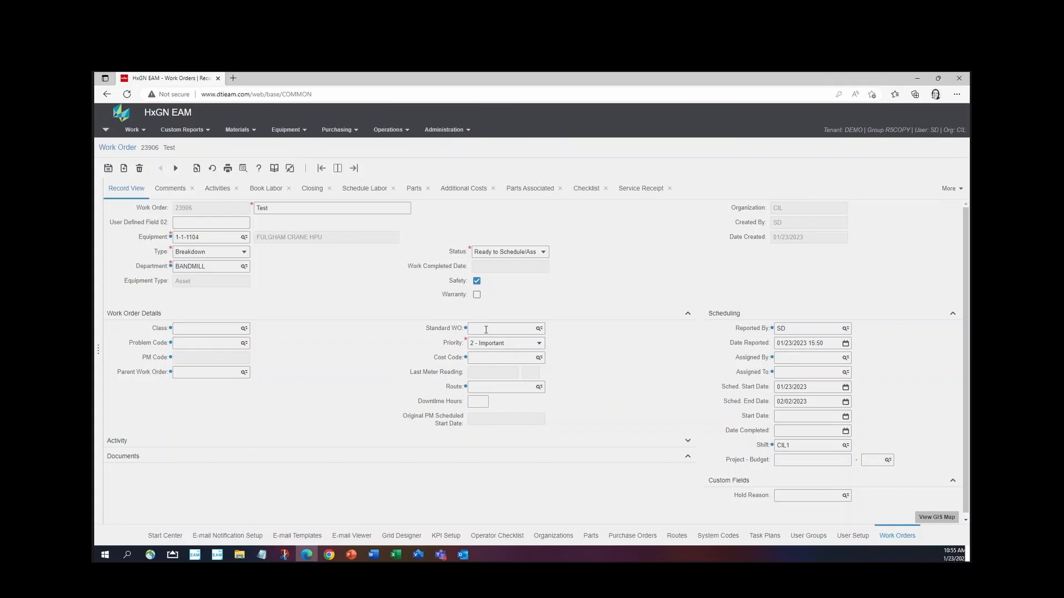
Assign the standard work order 1-MAIN BLDG PLUMB from the Standard WO records and save the work order
double_click(486, 330)
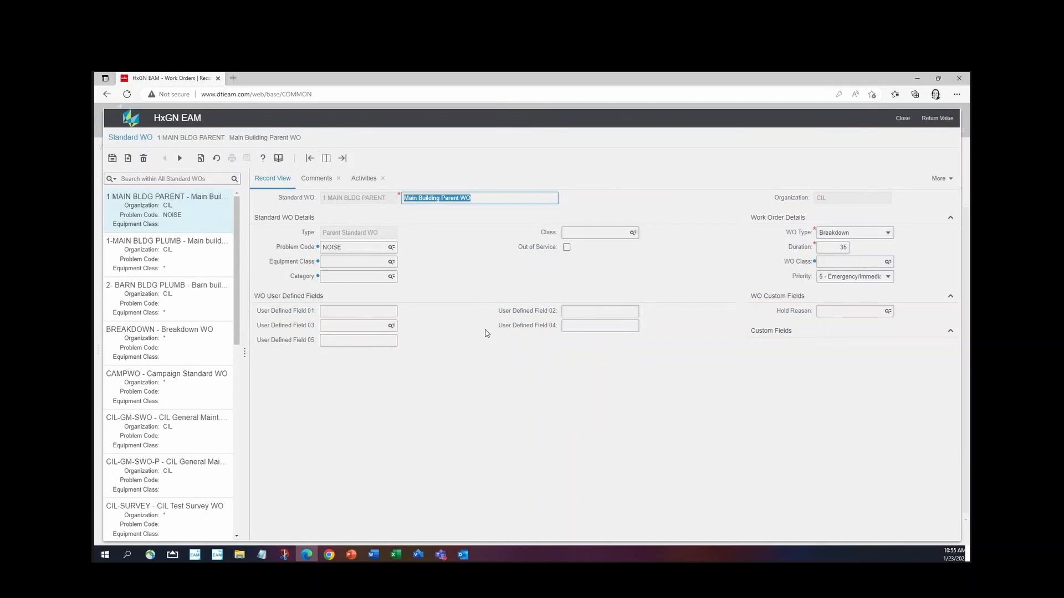
click(157, 258)
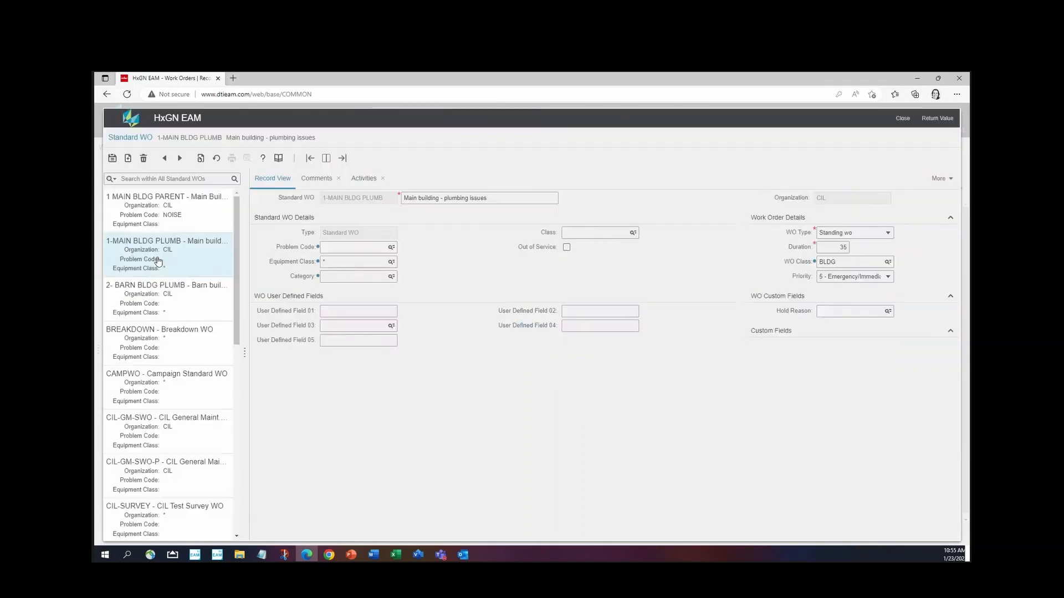
click(929, 120)
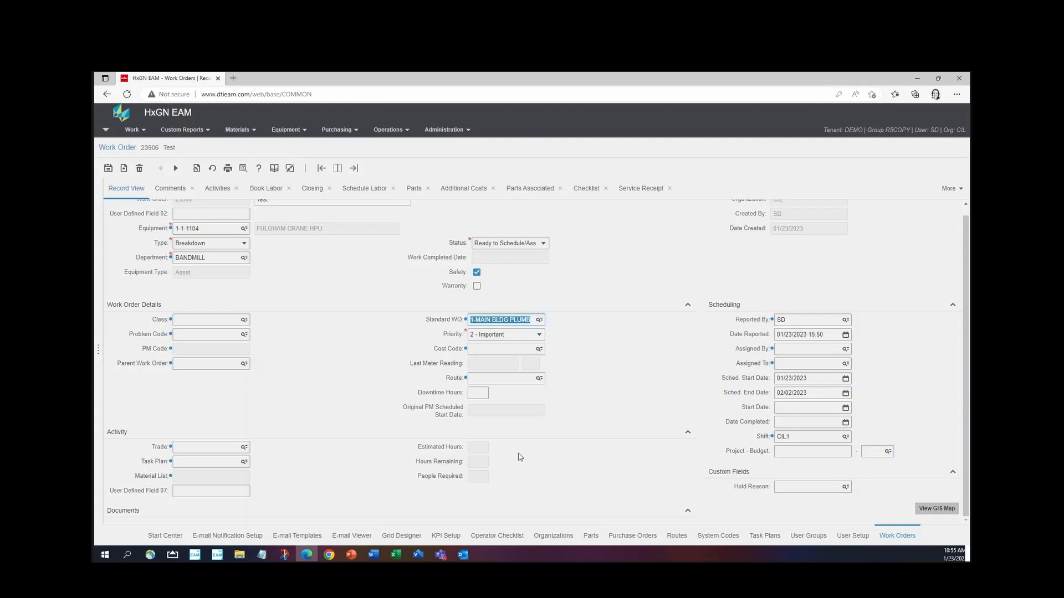
scroll(527, 446, up, 1)
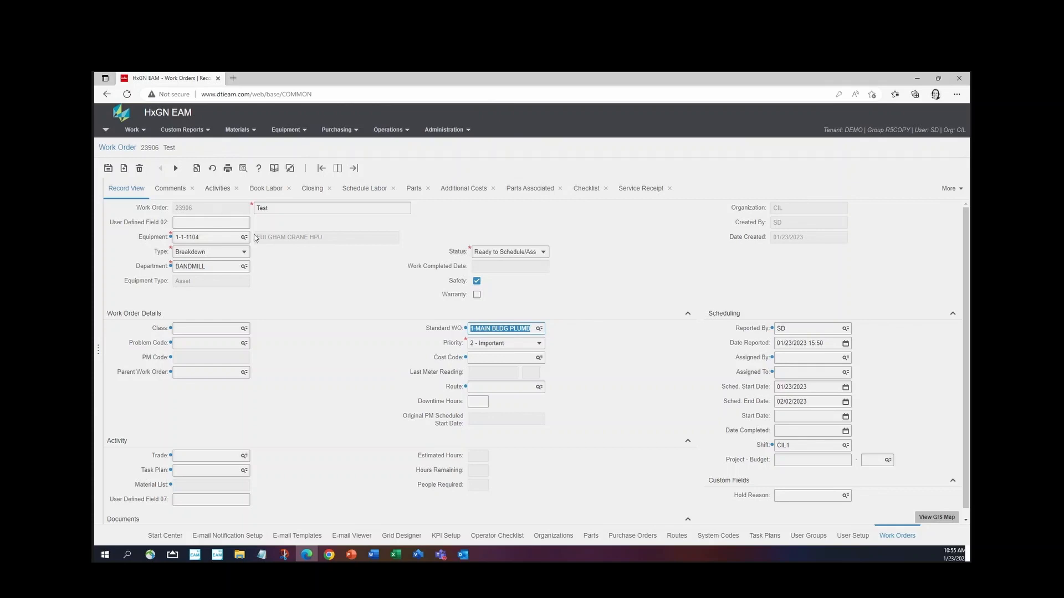
click(109, 172)
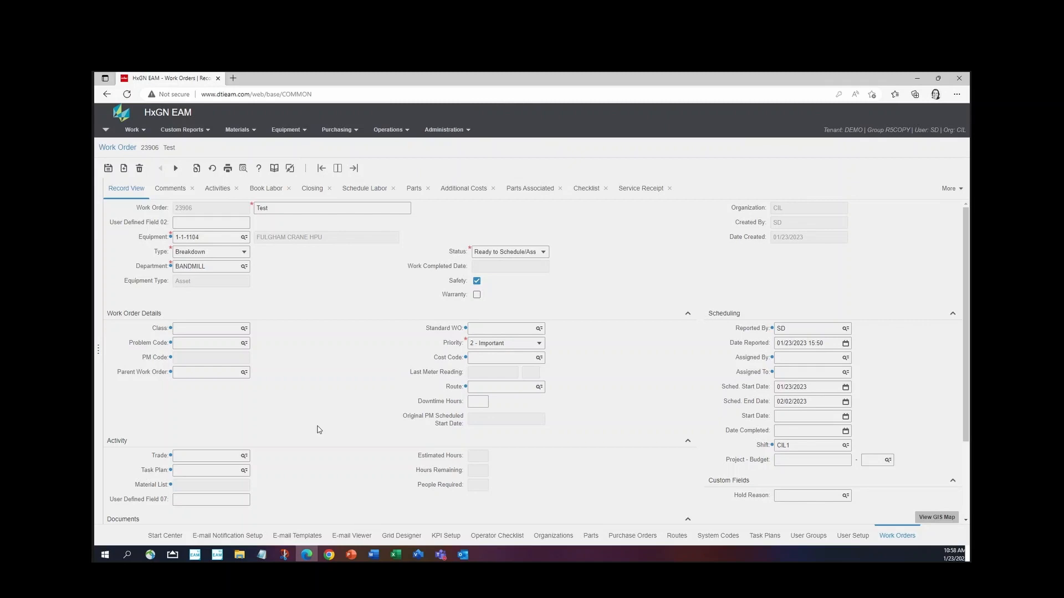
Look through the additional actions available for the saved work order, and start a new blank work order
right_click(328, 369)
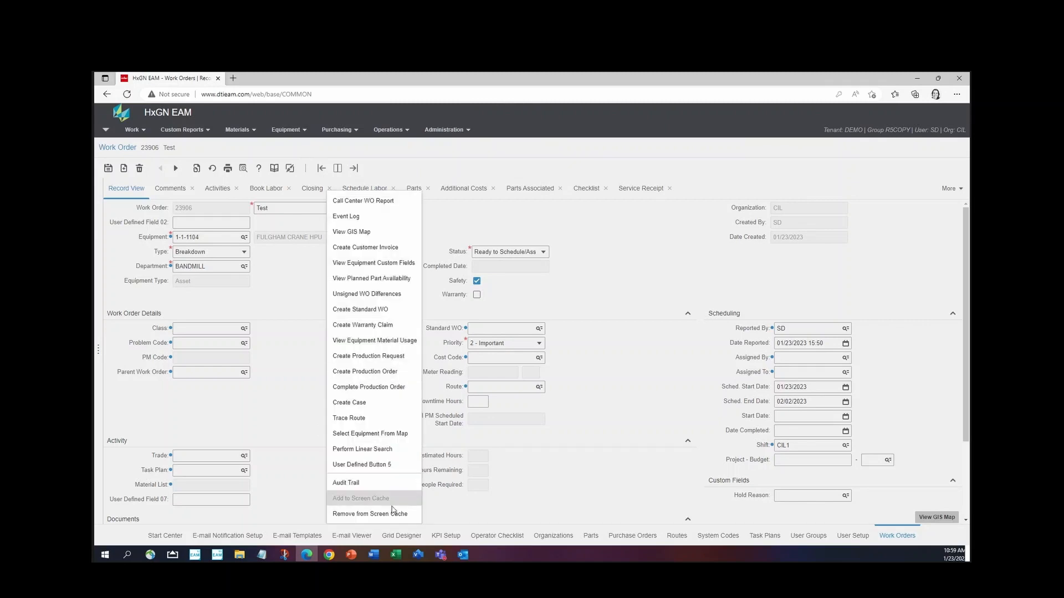
click(508, 490)
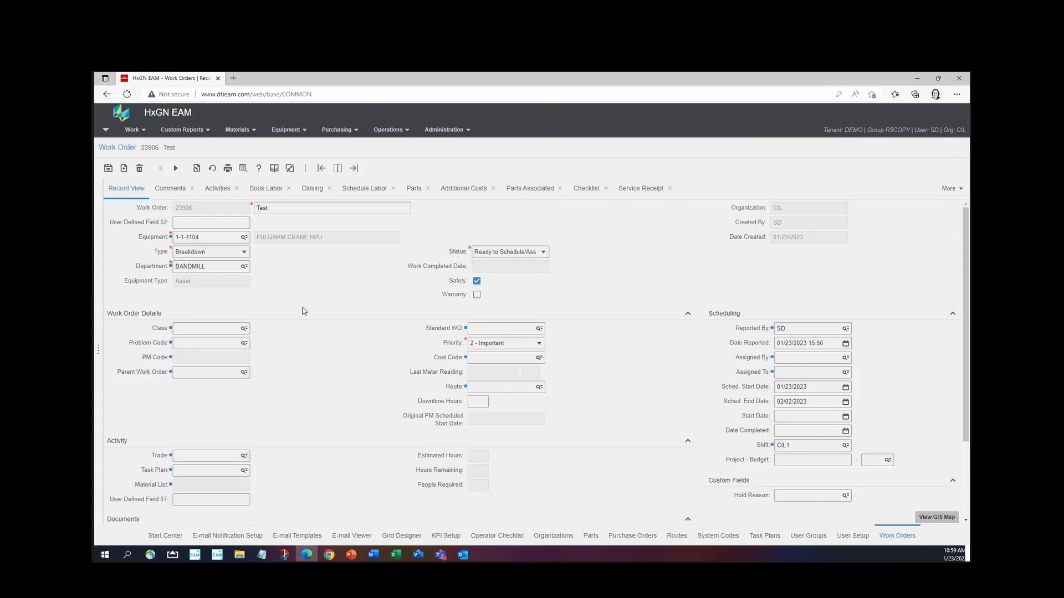
click(124, 169)
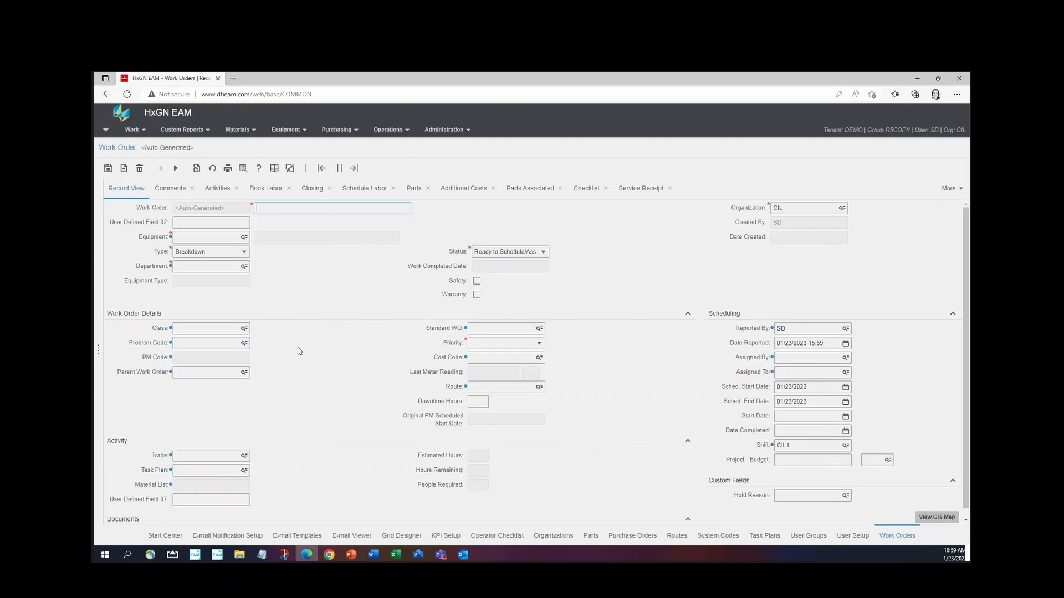
Switch to the Parts screen, filter its full list by the description "bushing", and open the 100-BUSHING BLK record
click(594, 536)
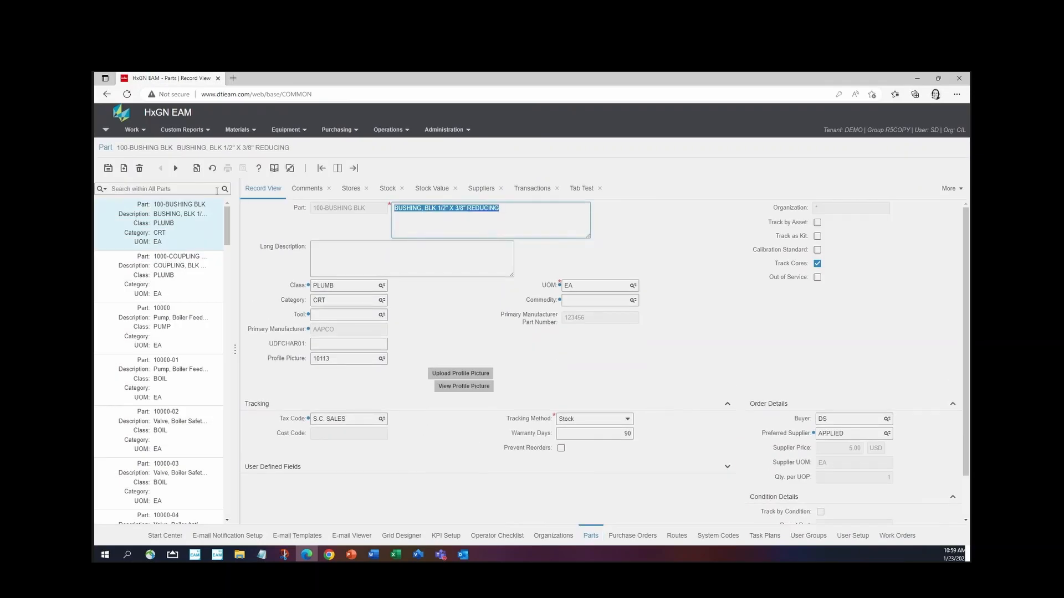
click(354, 168)
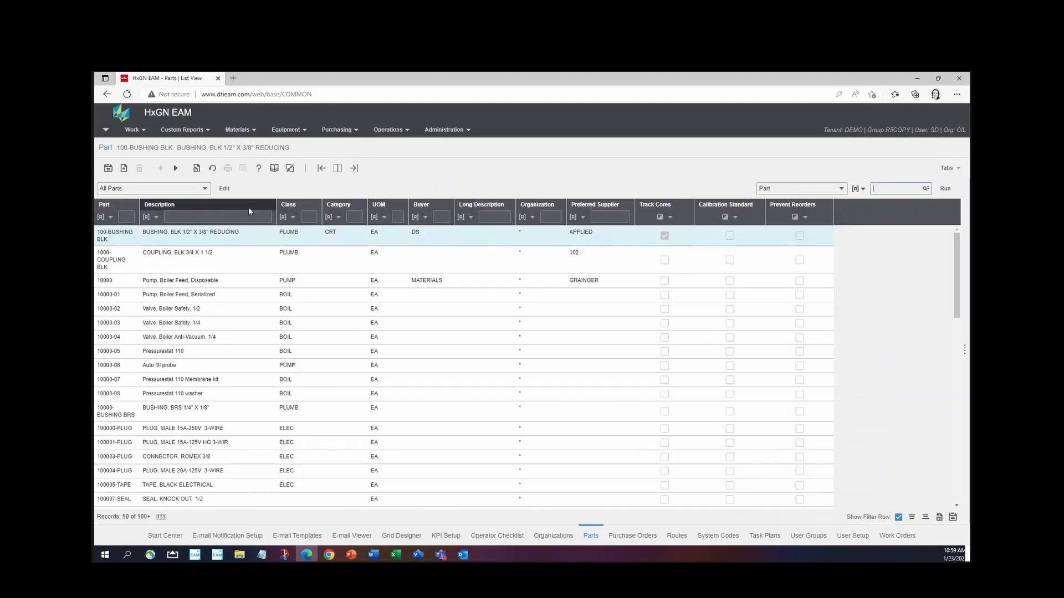
click(248, 214)
text(bushing)
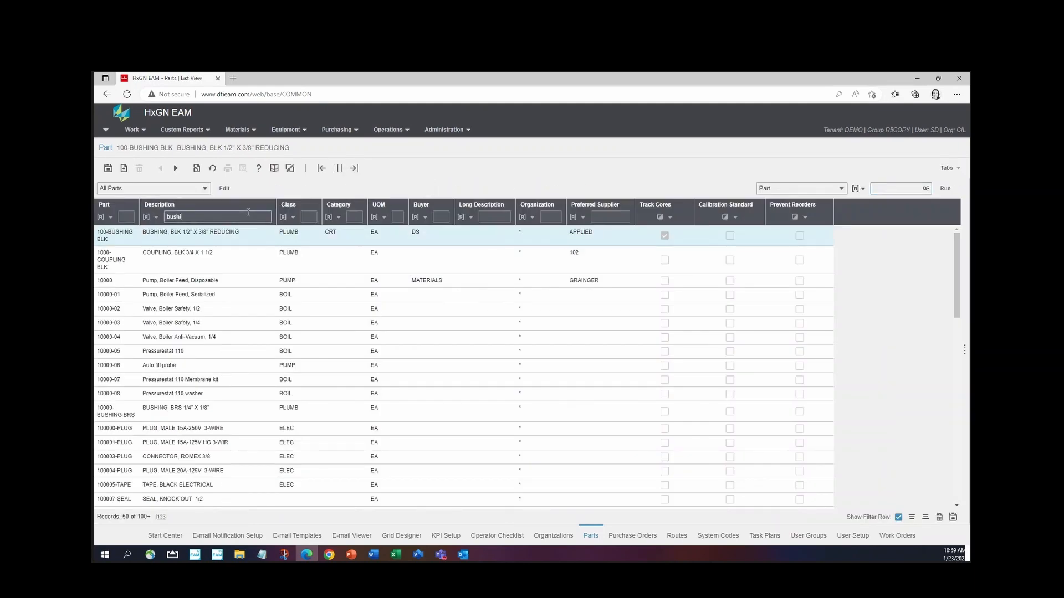
key(Return)
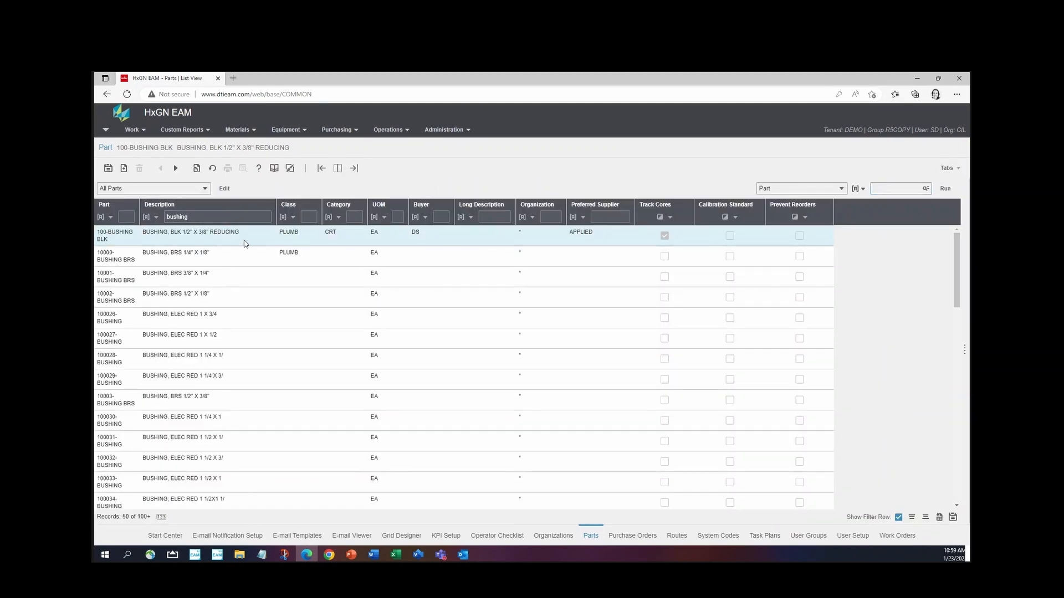
double_click(141, 241)
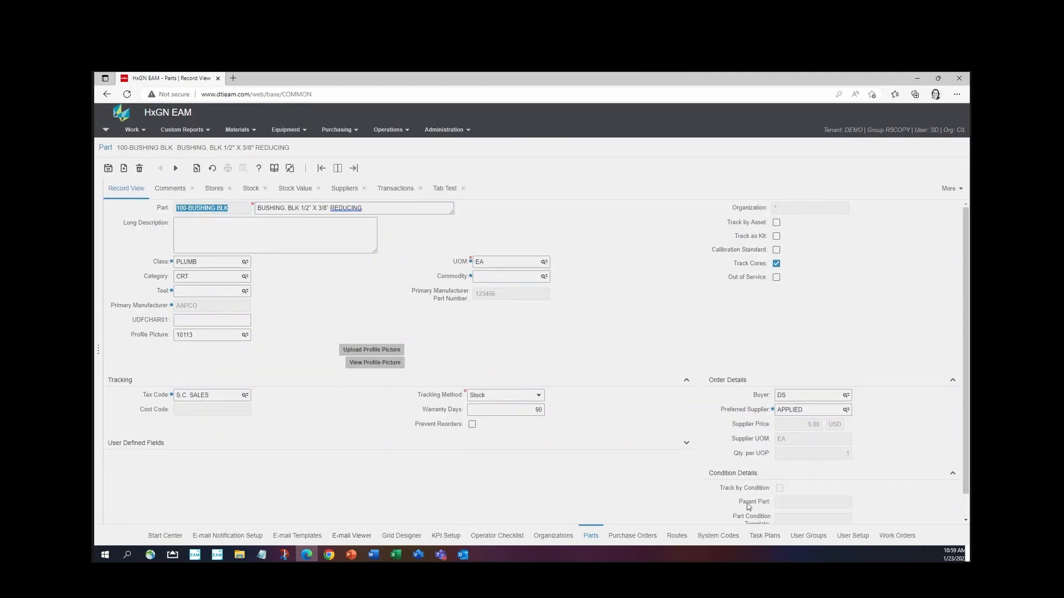
Return to Work Orders, reload the screen to its list, and open the newest "Test" work order on equipment 1-1-1104
click(897, 536)
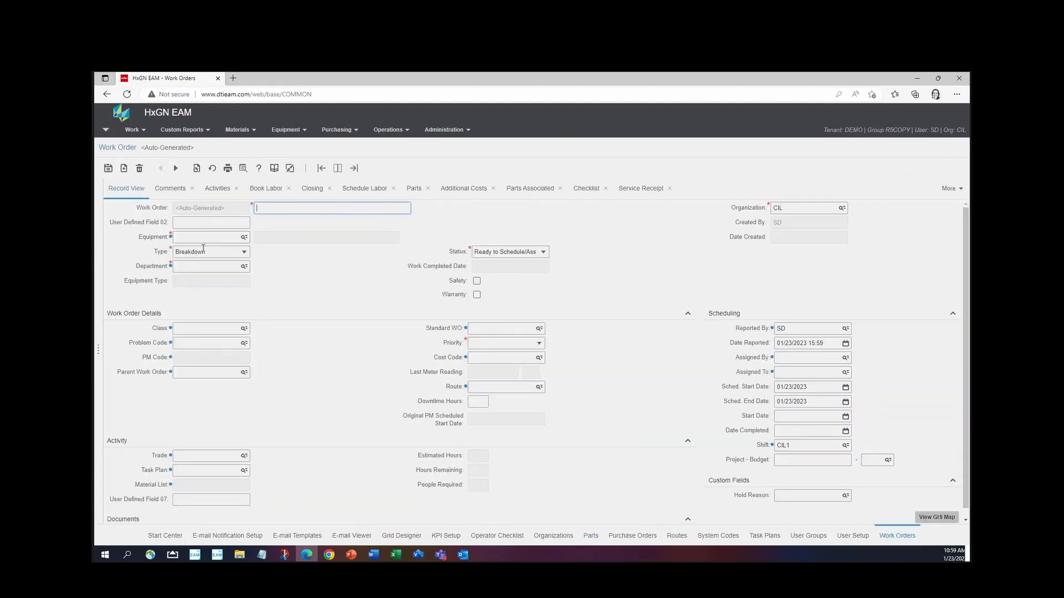
click(133, 129)
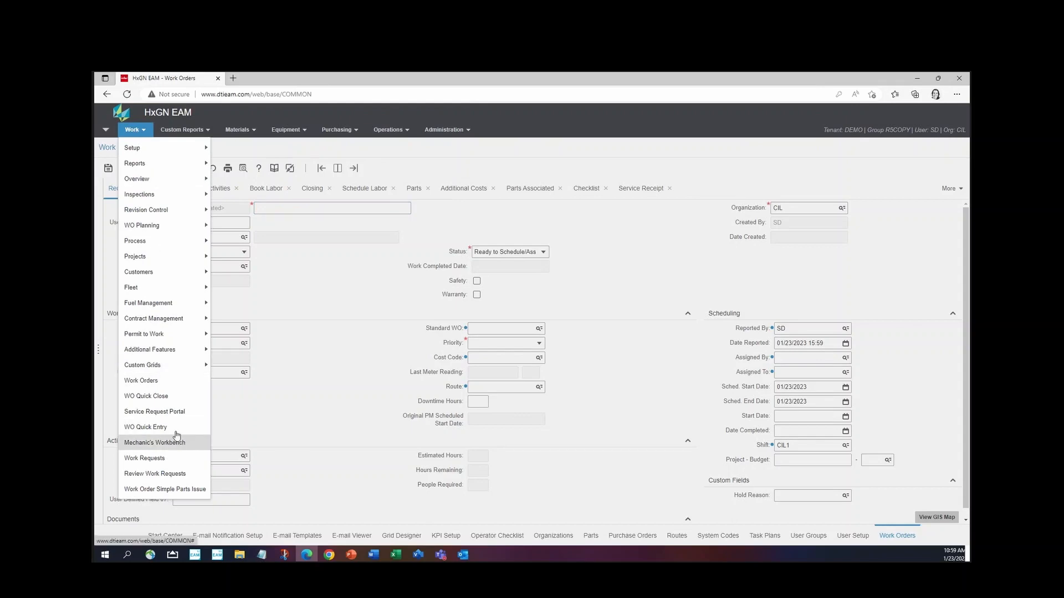
click(182, 381)
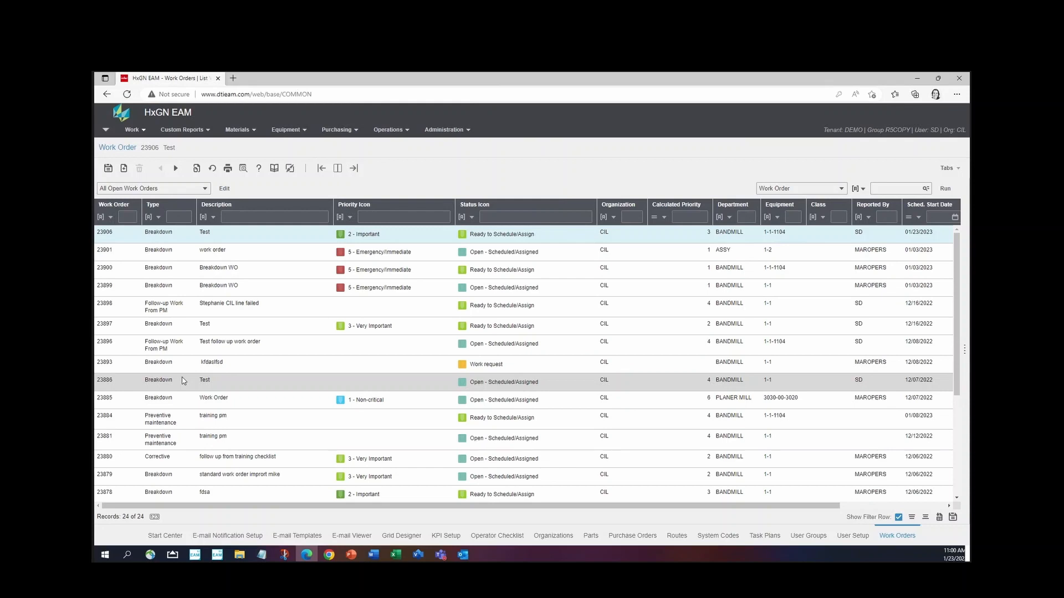
double_click(233, 240)
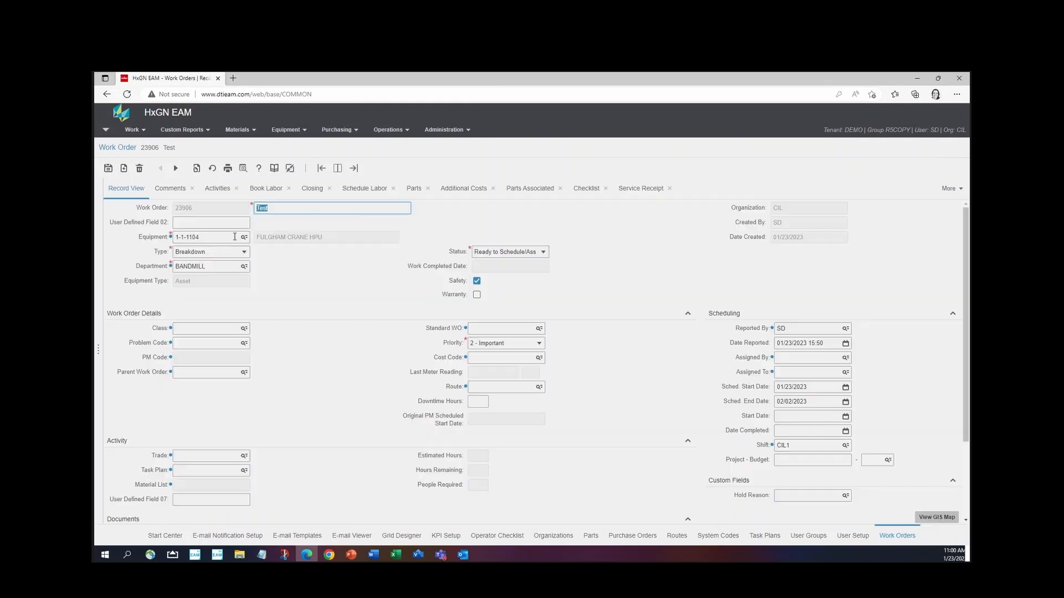
Examine the Audit Trail of the "Test" work order across all its columns, including the descriptions, and close it
right_click(353, 292)
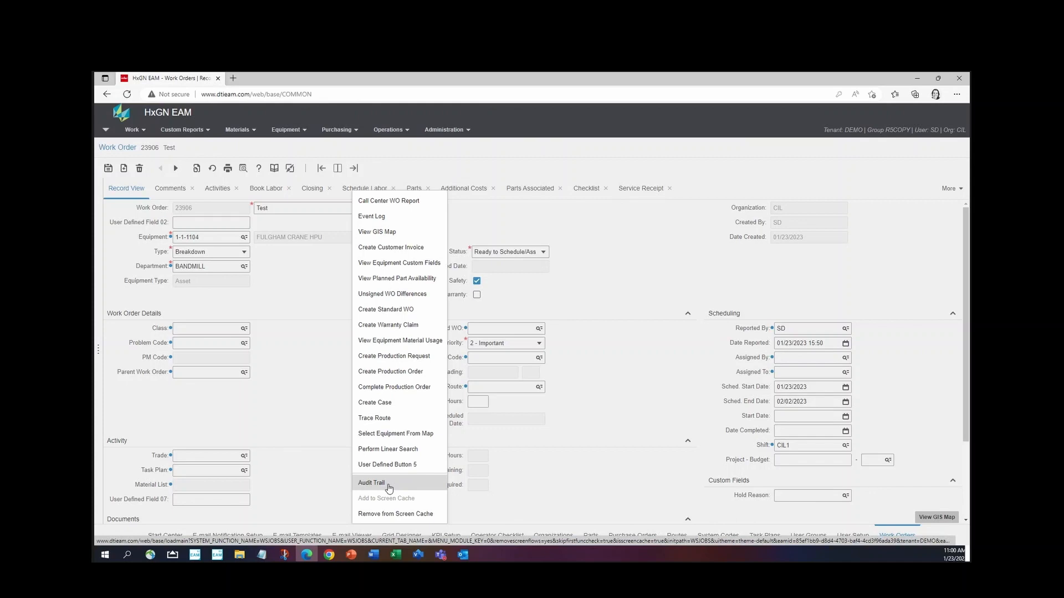
click(312, 368)
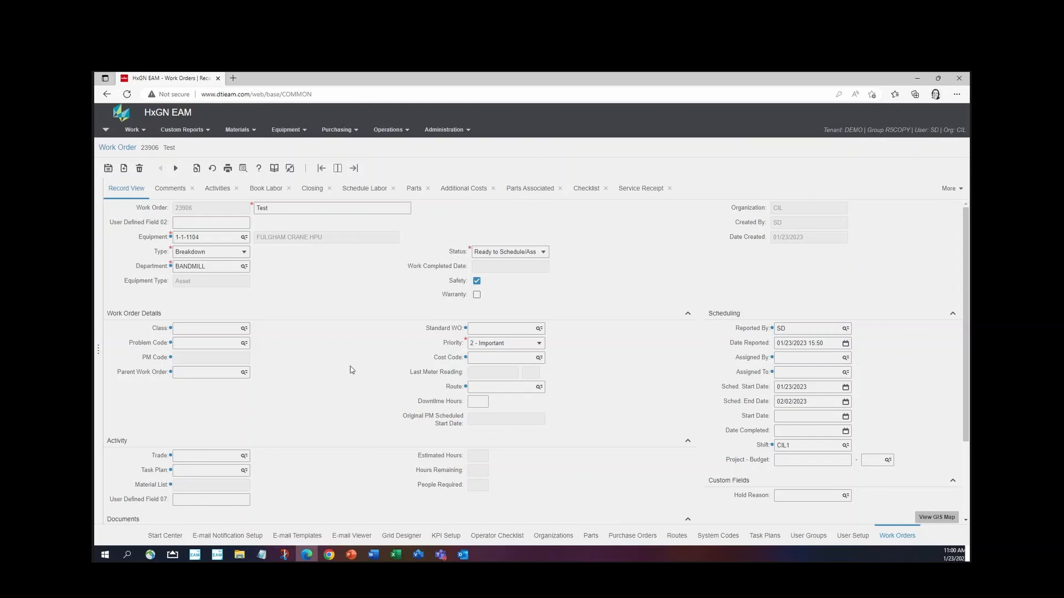
right_click(298, 289)
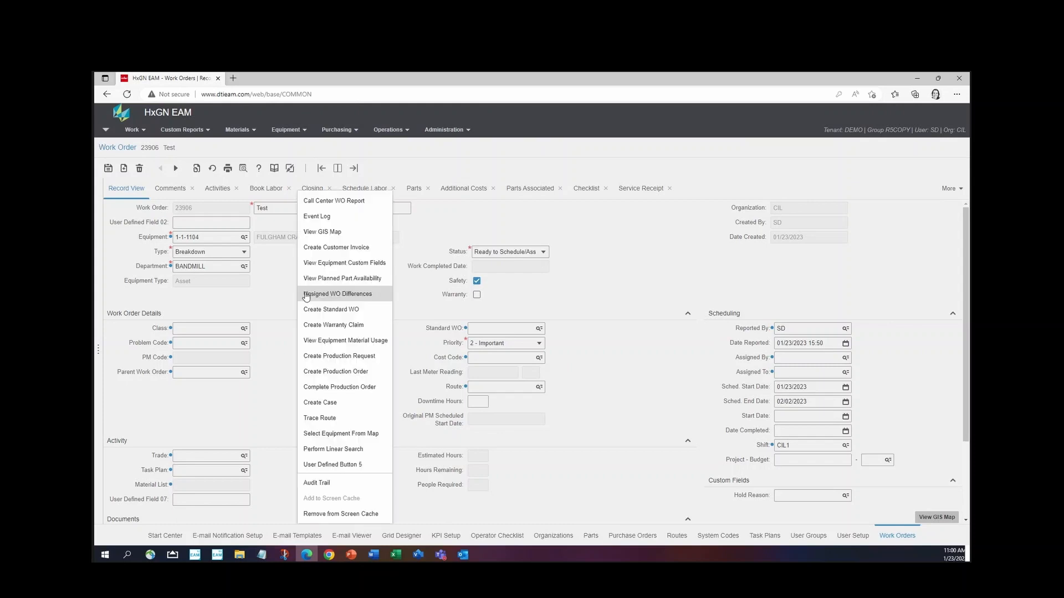
click(355, 486)
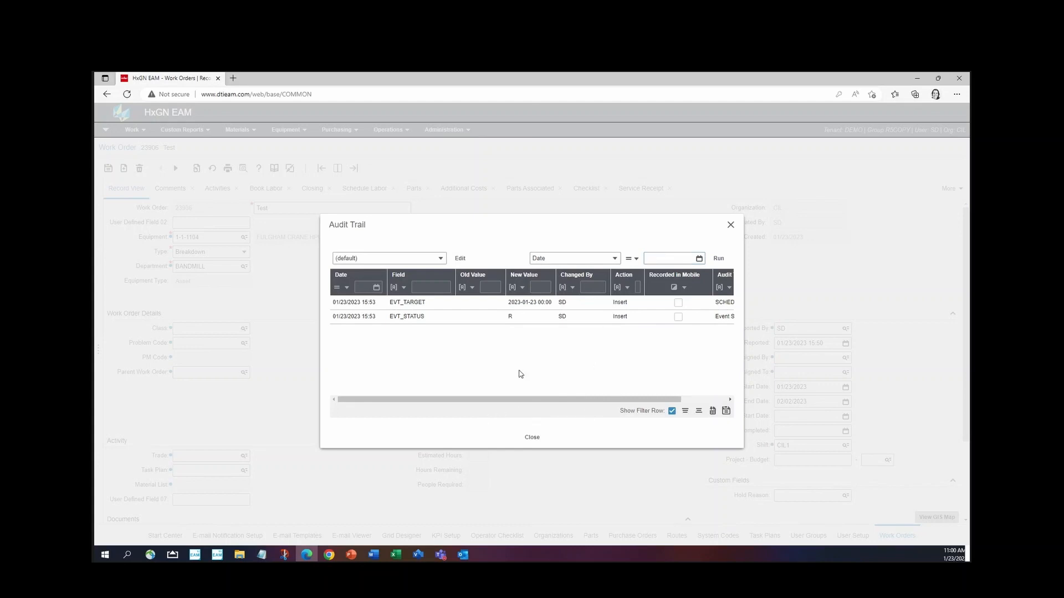
drag(598, 400, 665, 400)
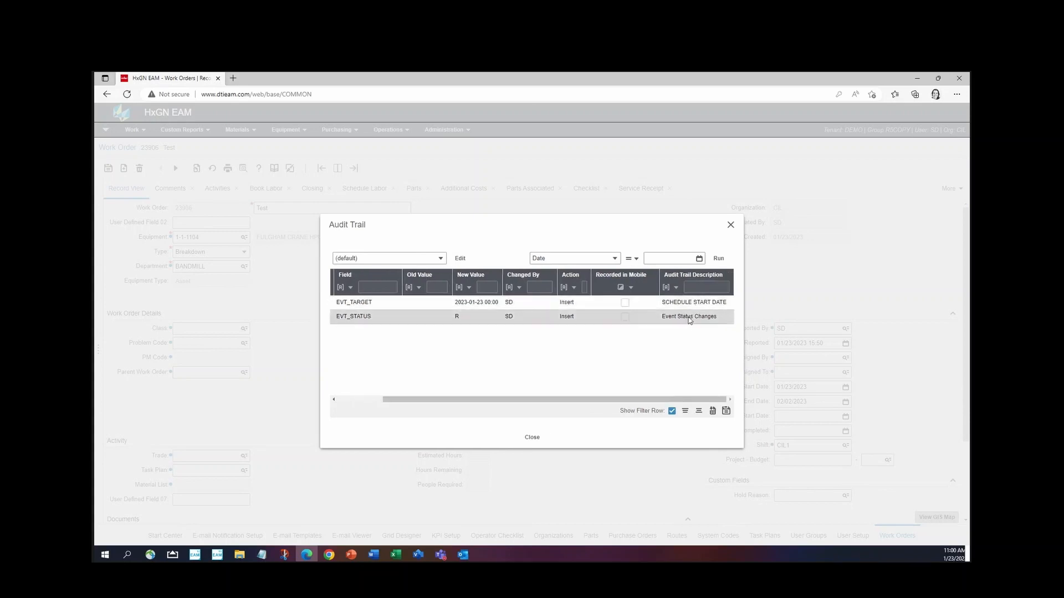
drag(525, 401, 379, 430)
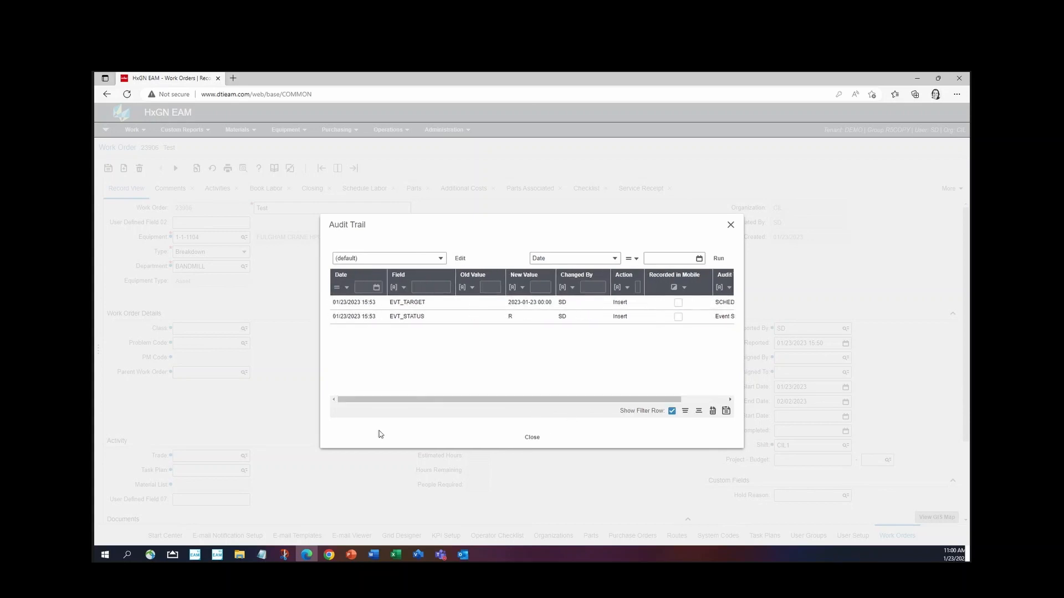
click(533, 439)
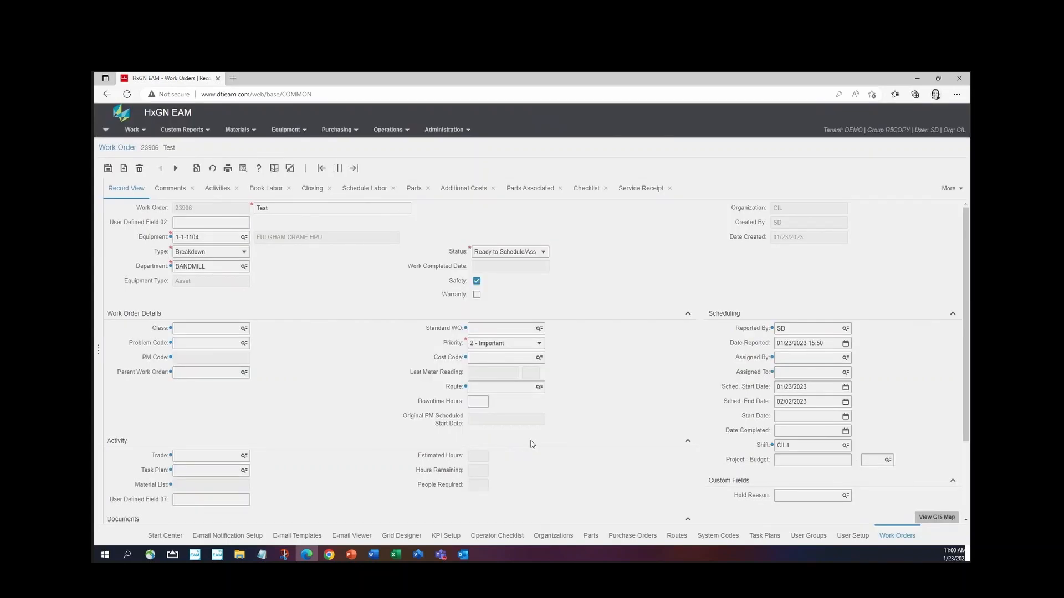